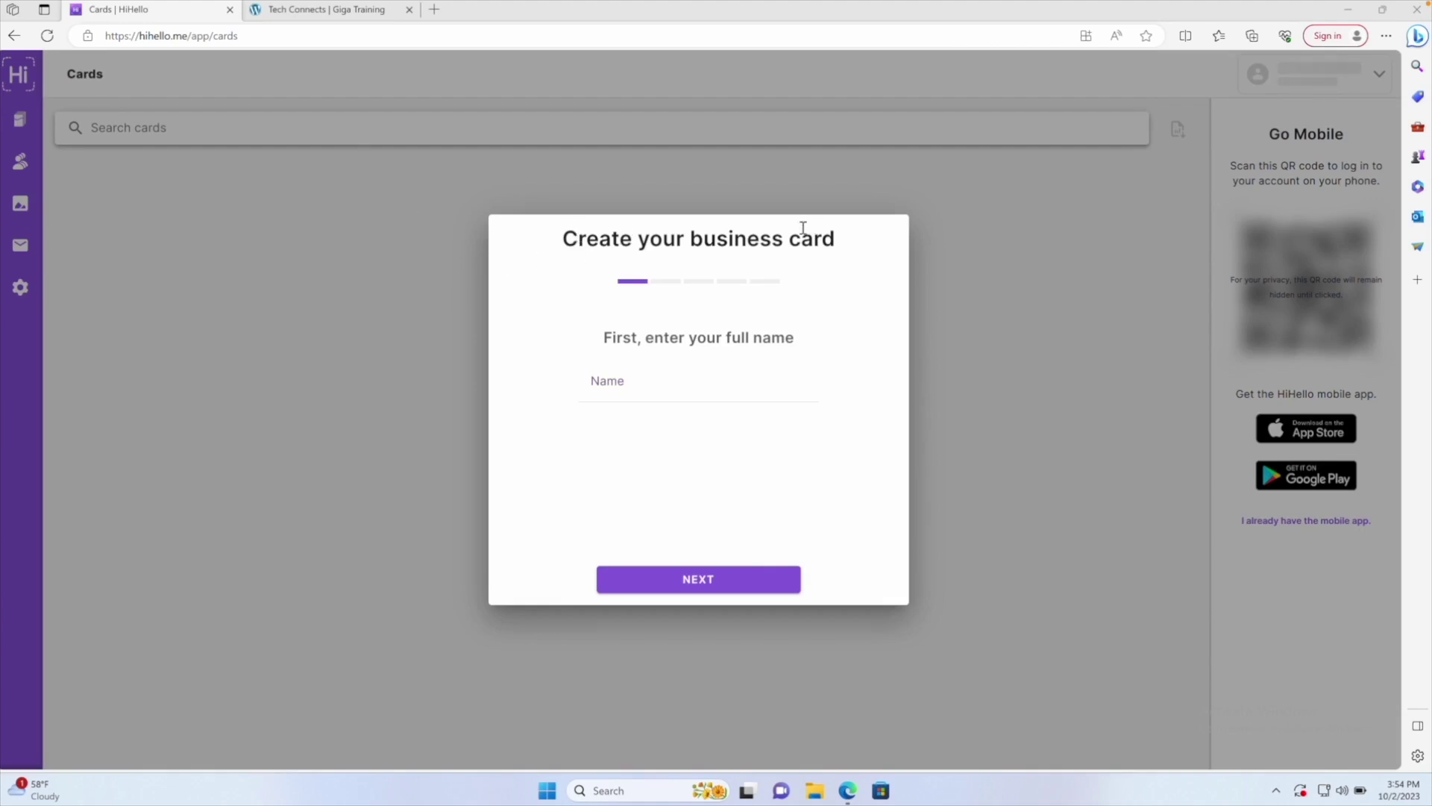
# Fill the full name from the saved autofill suggestion and advance to the title step
pyautogui.click(631, 385)
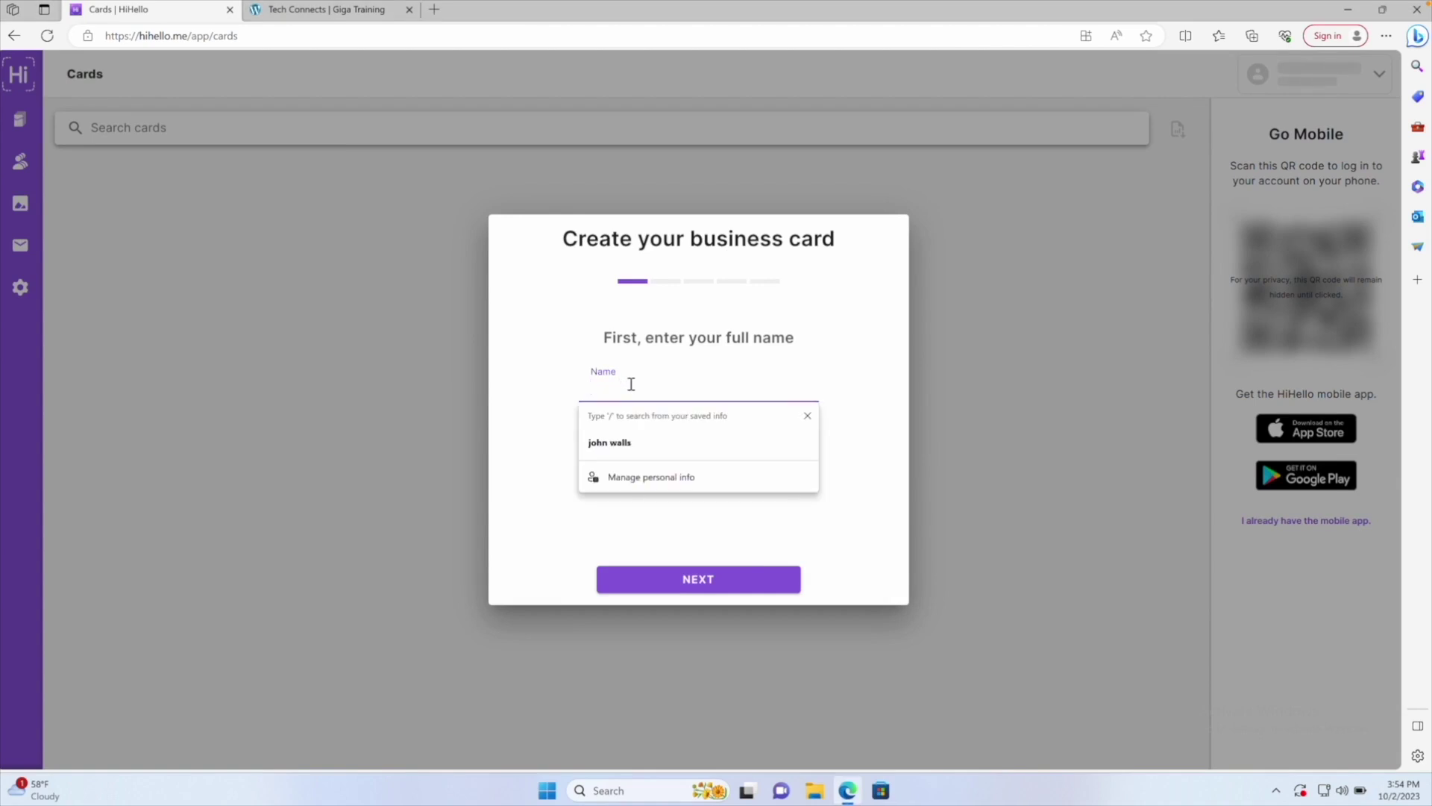
pyautogui.press('Down')
pyautogui.press('Return')
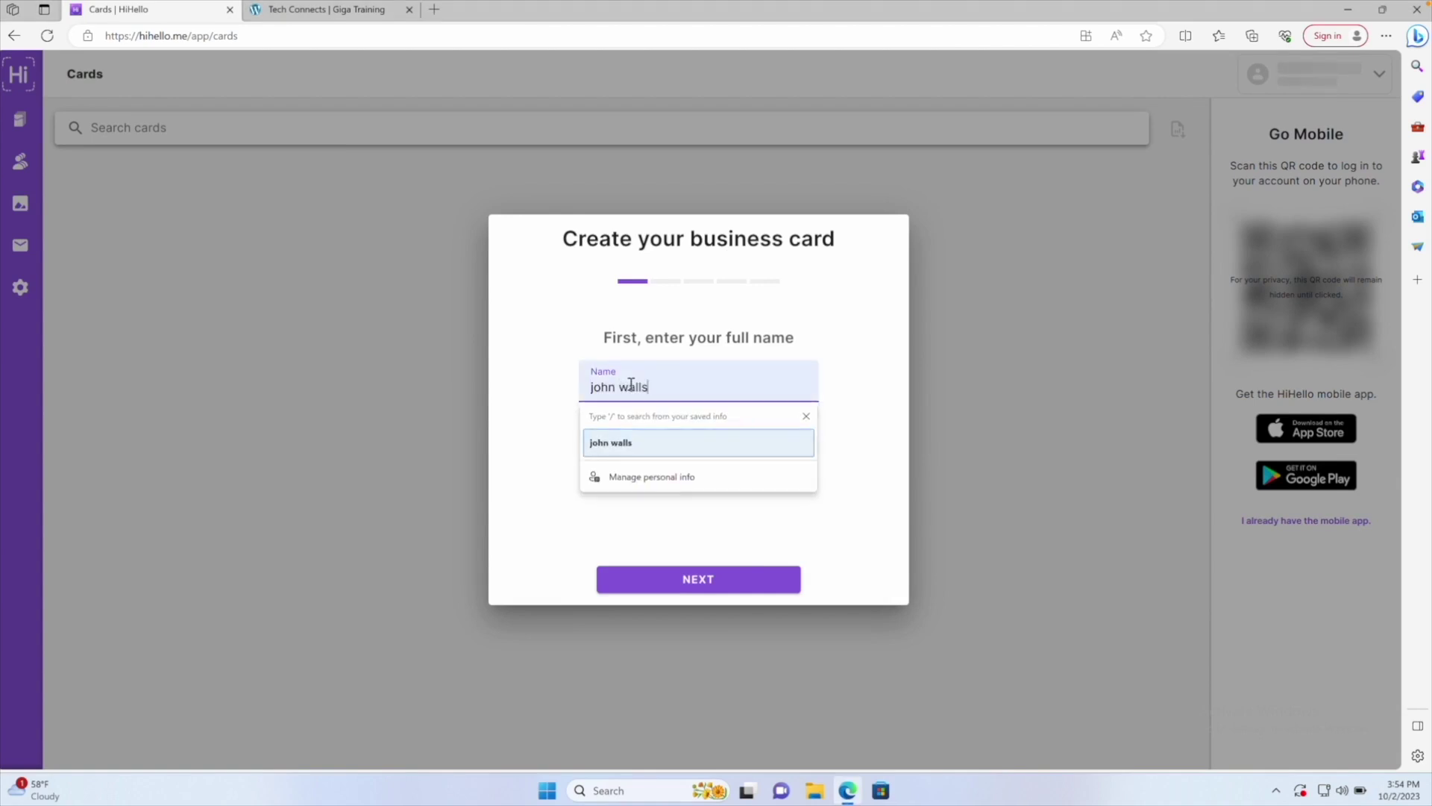
pyautogui.click(686, 570)
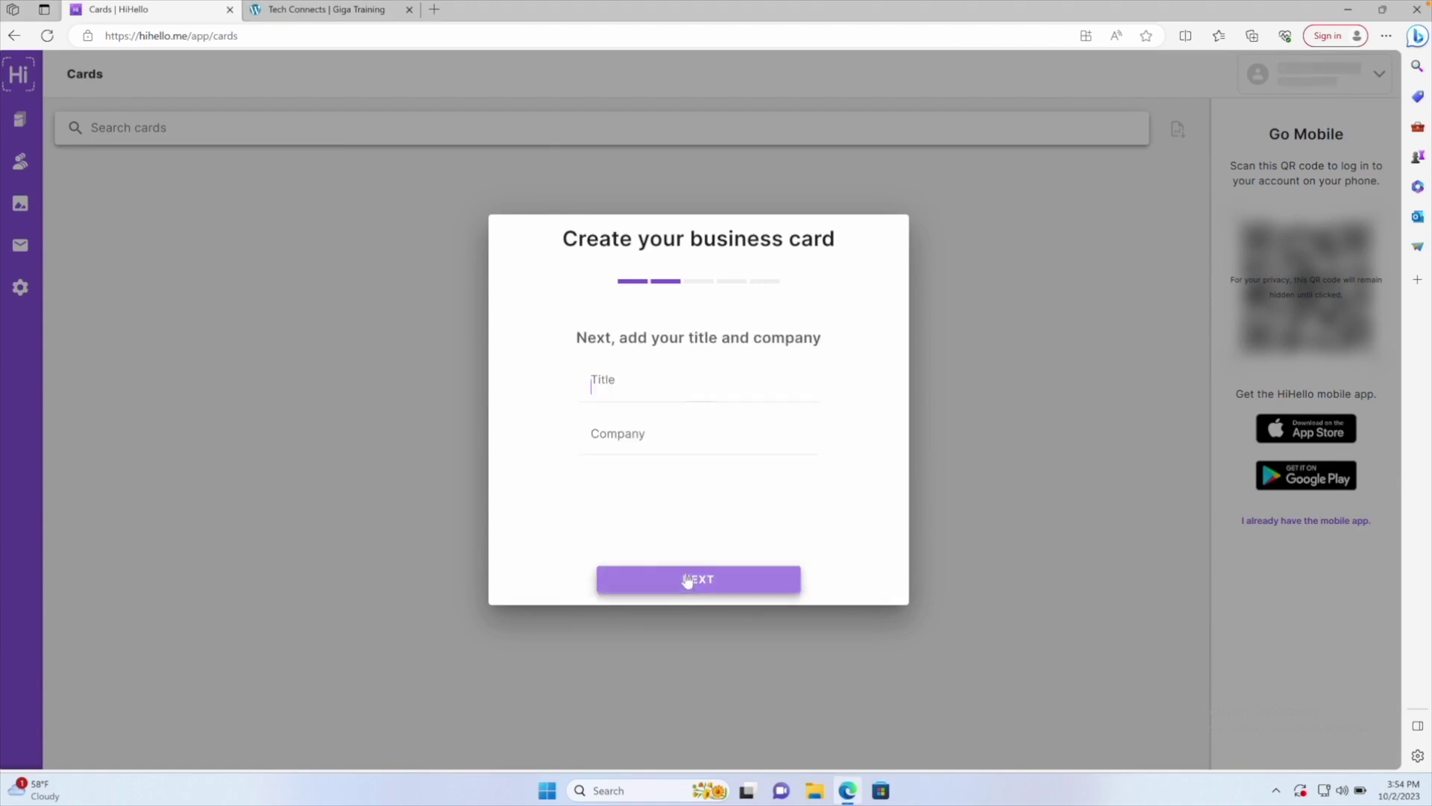
# Remove the stray 'Gigabyte' text from the Title field
pyautogui.write('Gi')
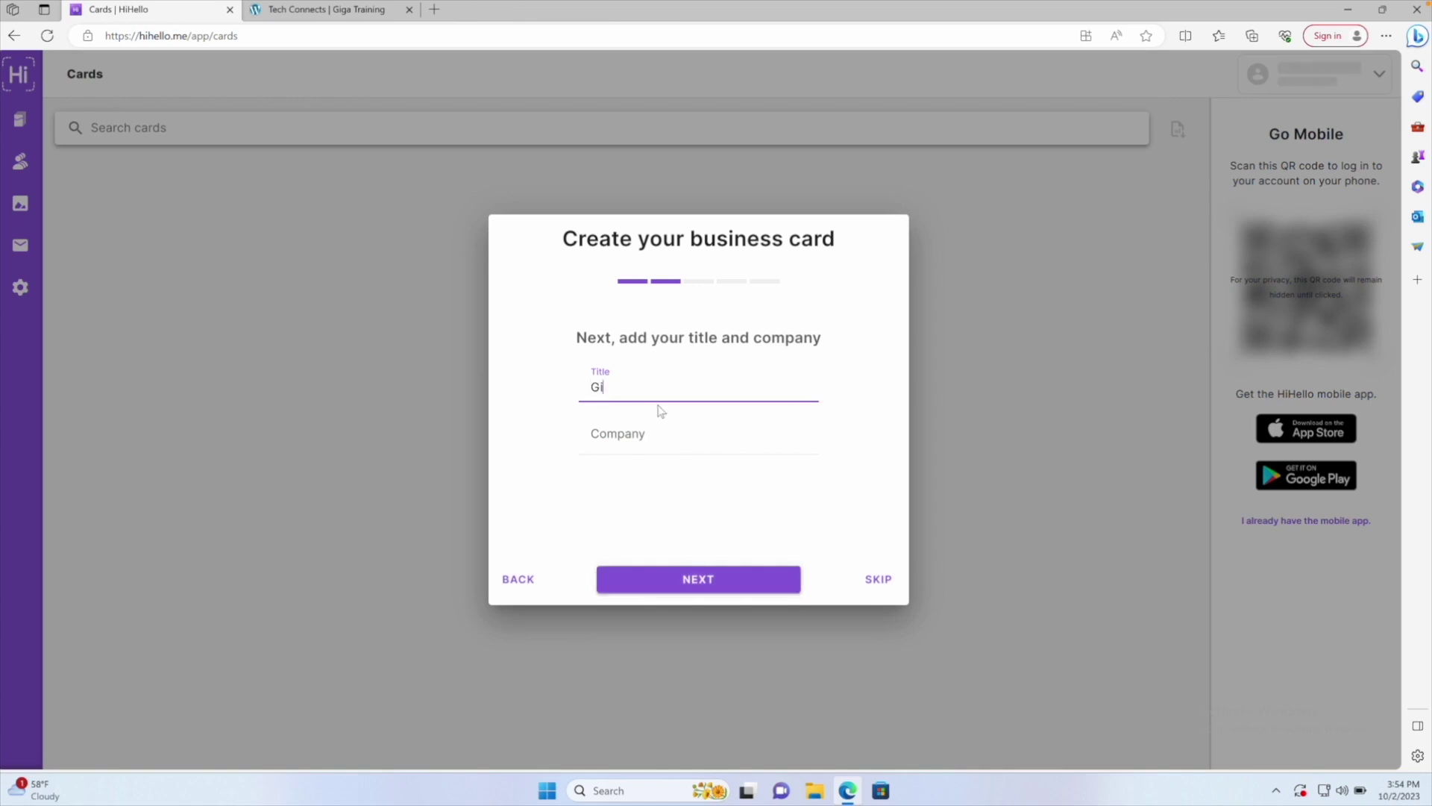
pyautogui.write('gabytes')
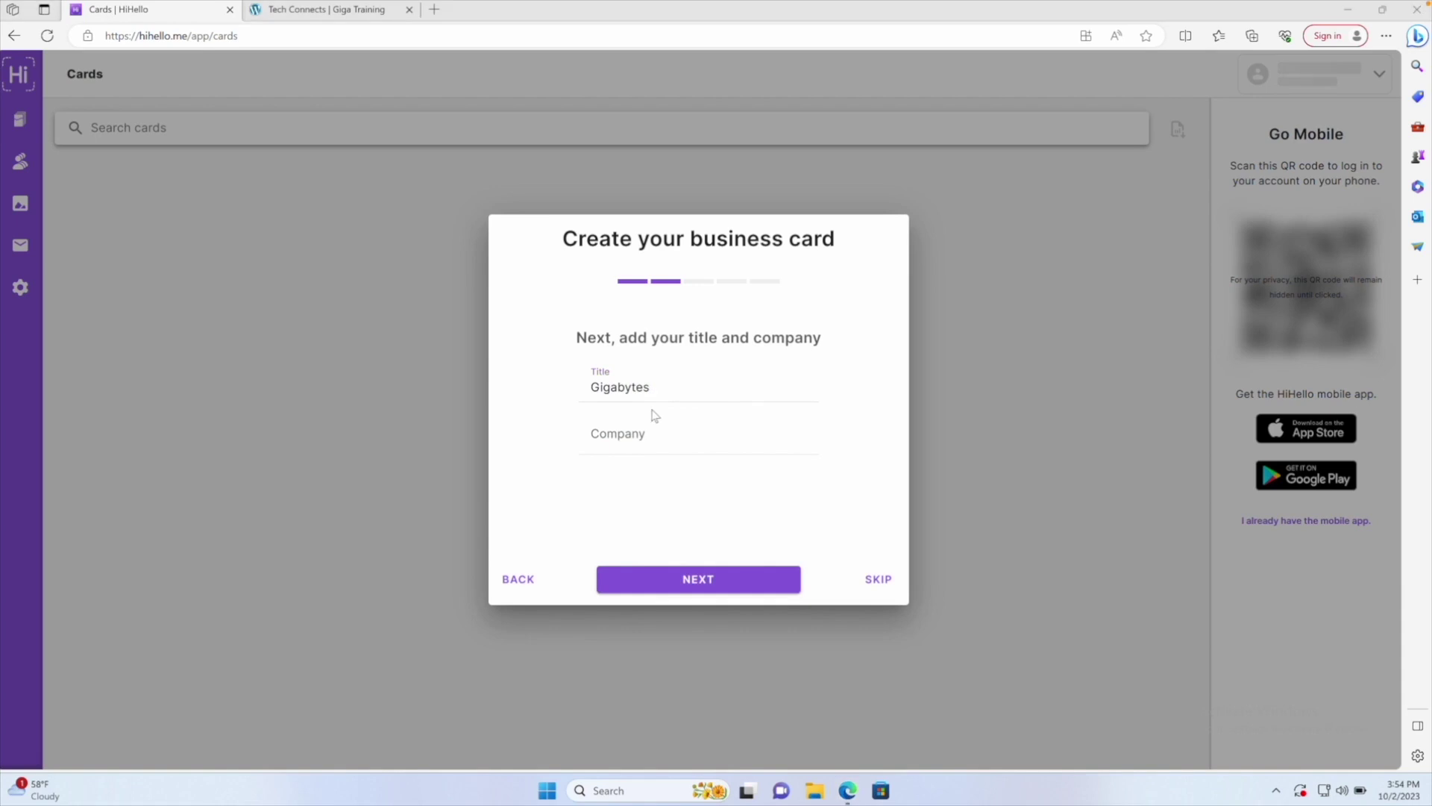
pyautogui.press('super')
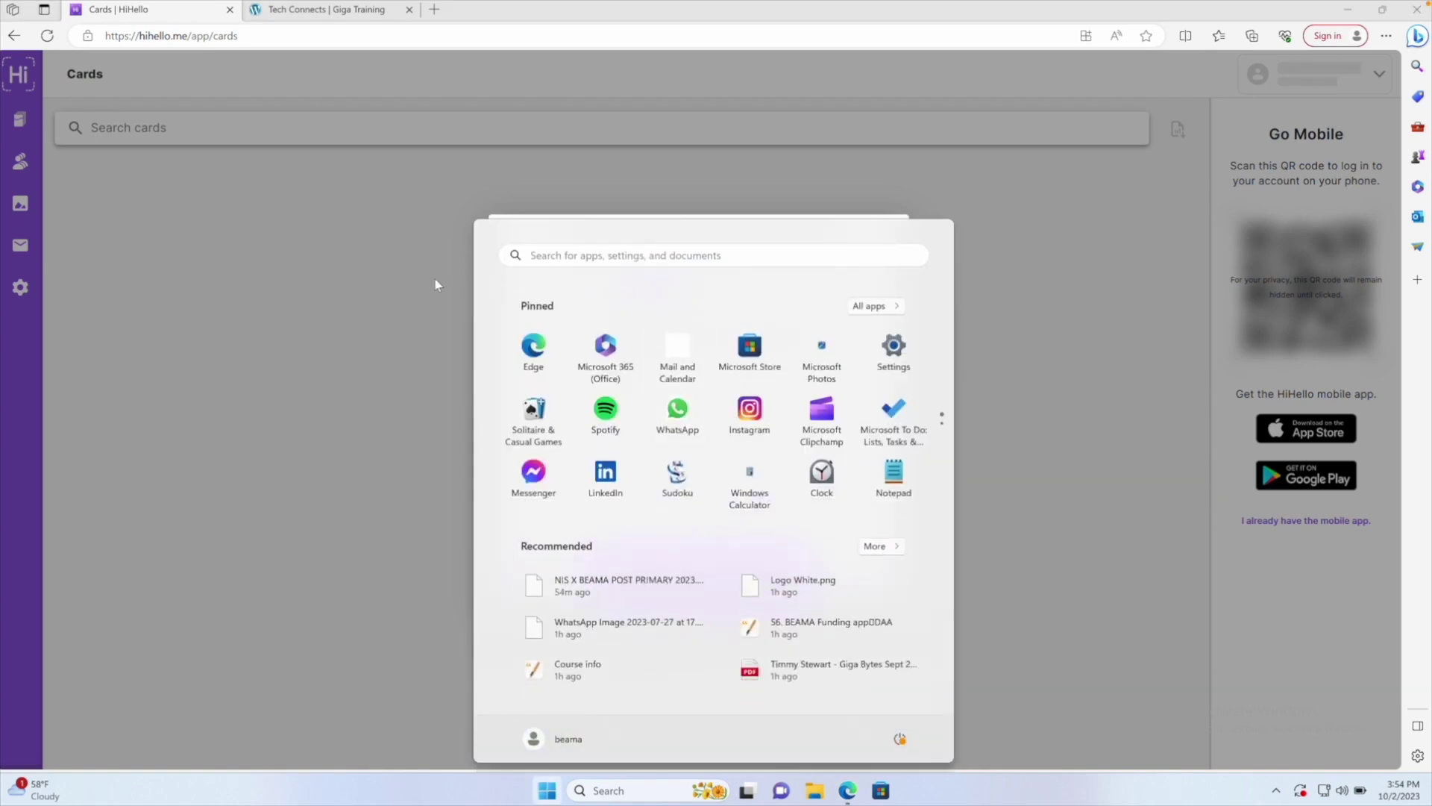
pyautogui.click(440, 283)
pyautogui.moveTo(657, 374); pyautogui.dragTo(548, 384)
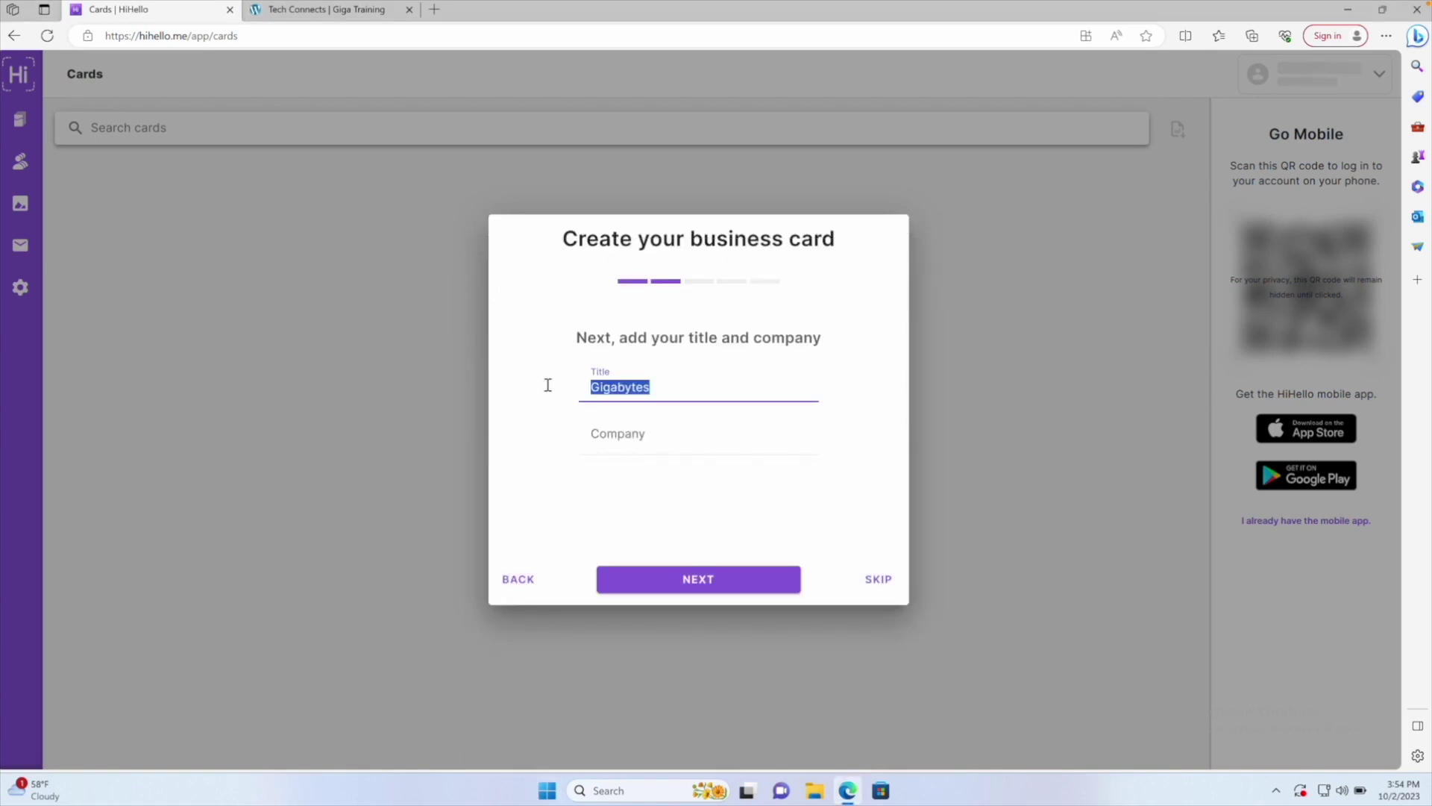
pyautogui.press('BackSpace')
# Clear the wrongly pasted text, enter Gigabytes as the company, and continue to the picture step
pyautogui.click(616, 432)
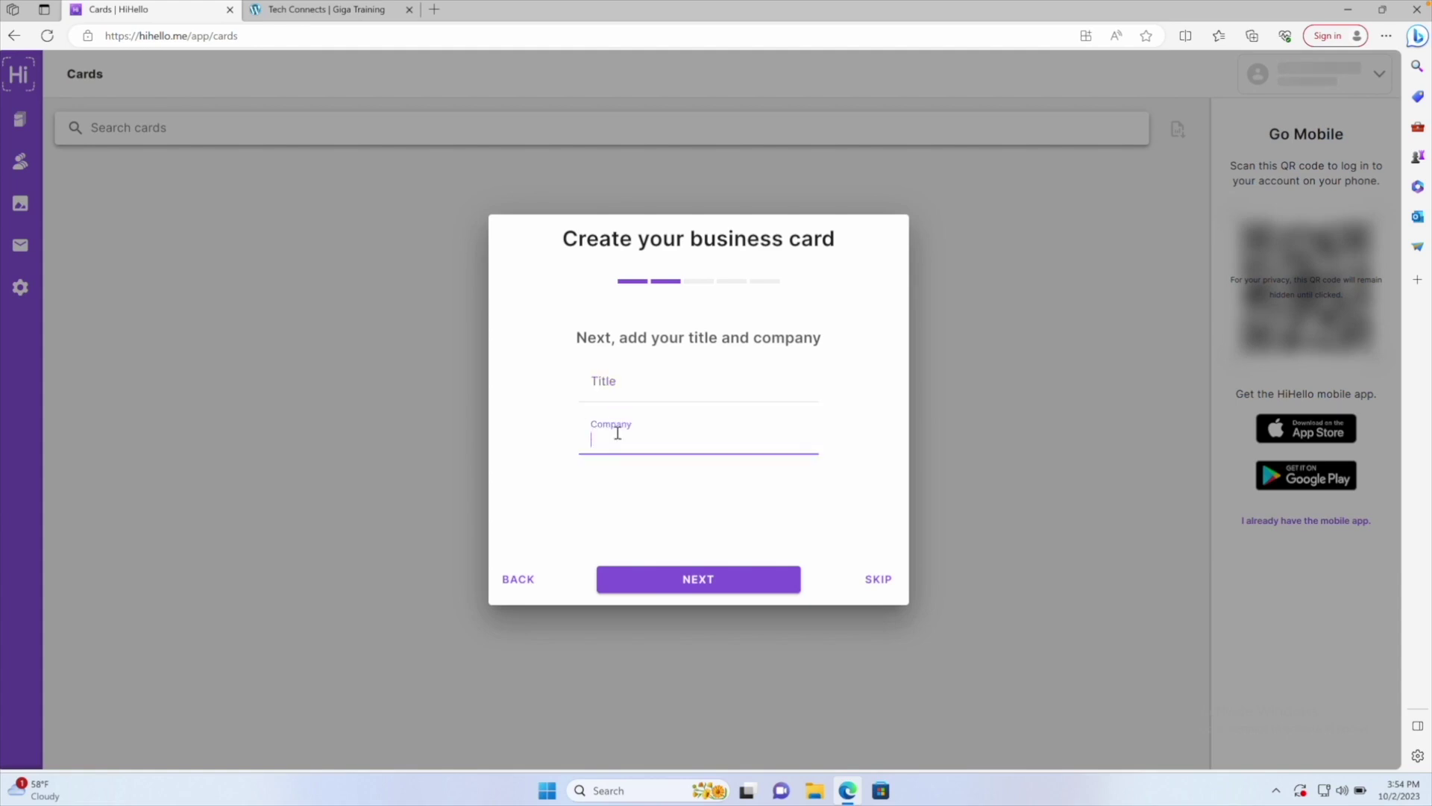
pyautogui.write('<script src="https://player.vimeo.com/api/player.js"></script>')
pyautogui.tripleClick(617, 419)
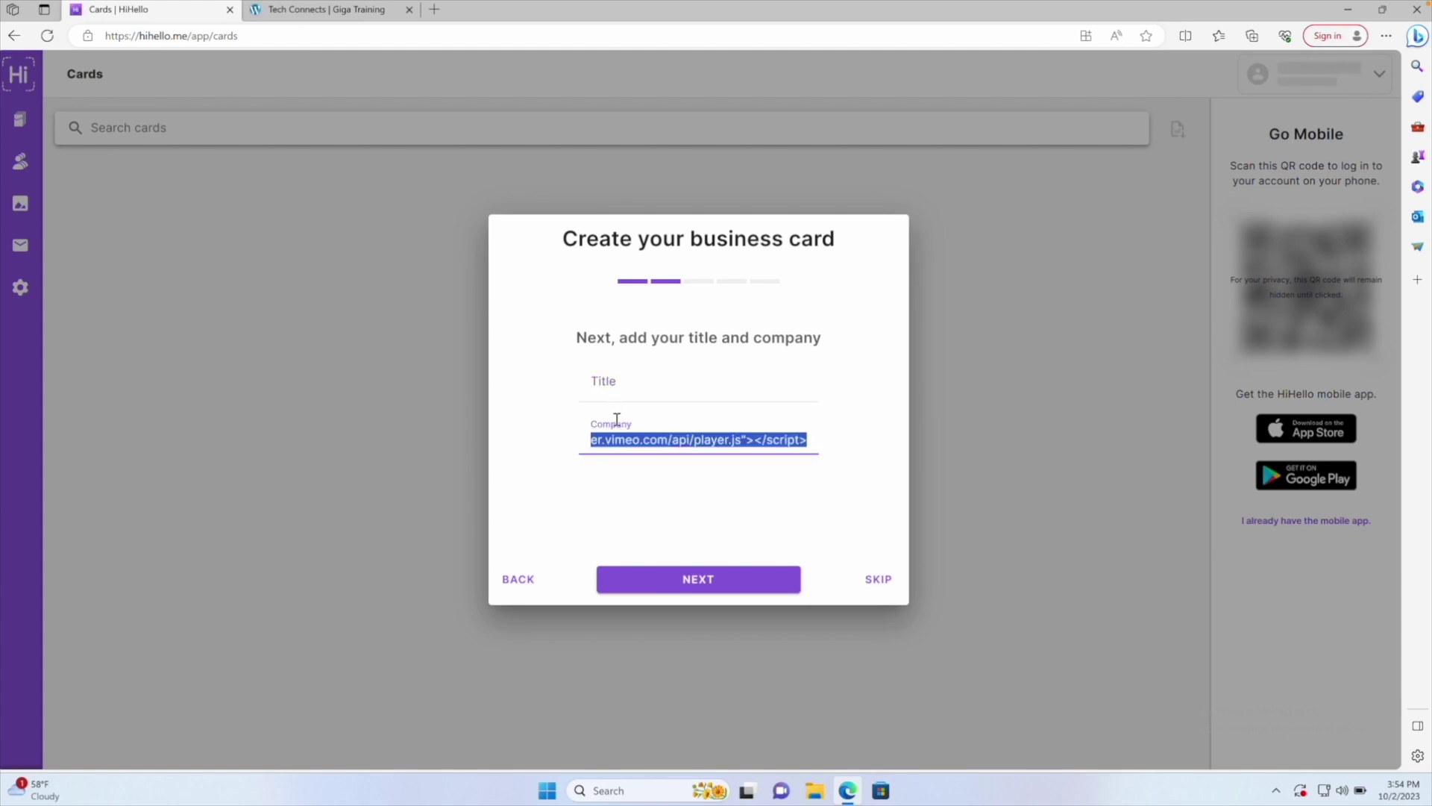
pyautogui.press('super')
pyautogui.write('Gigabyte')
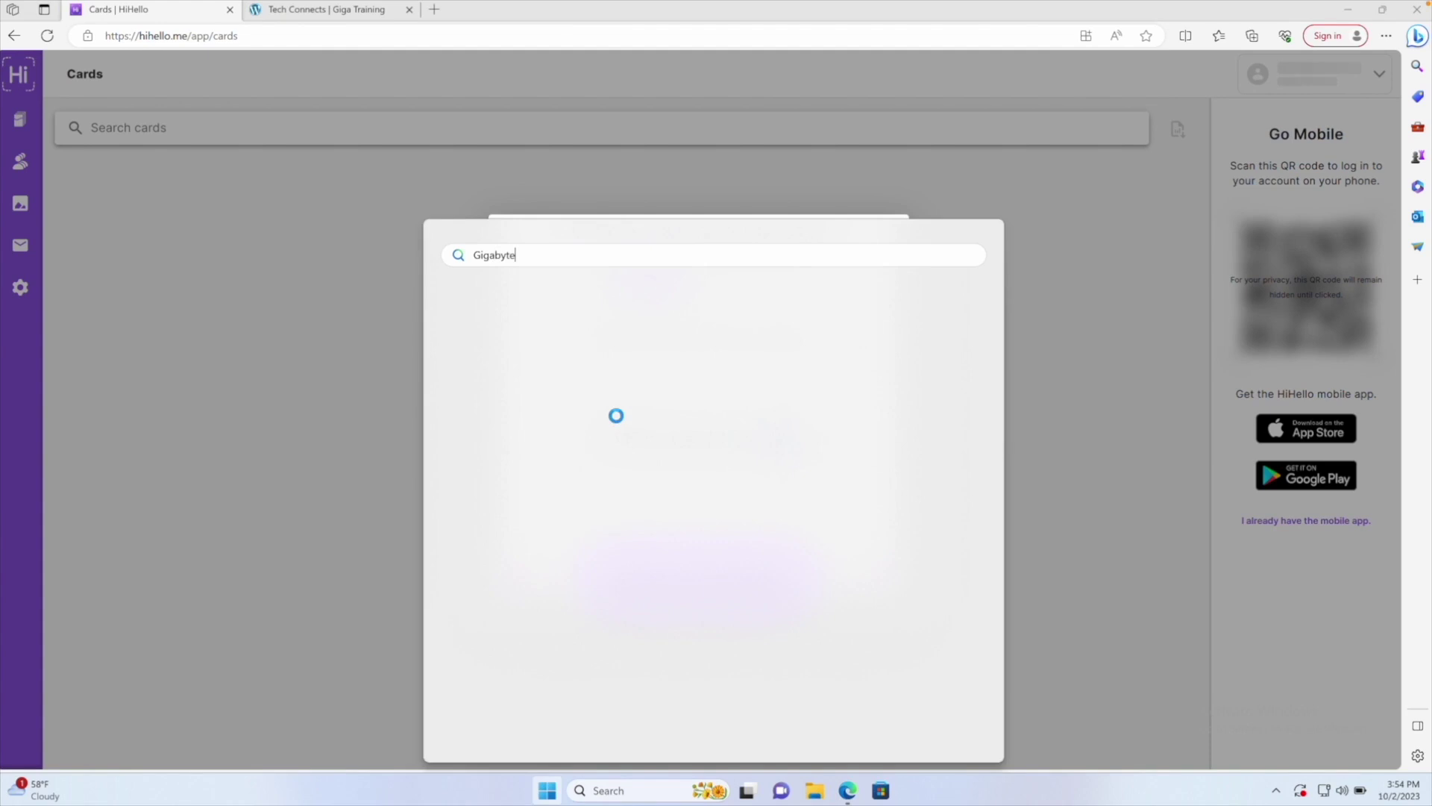
pyautogui.press('Escape')
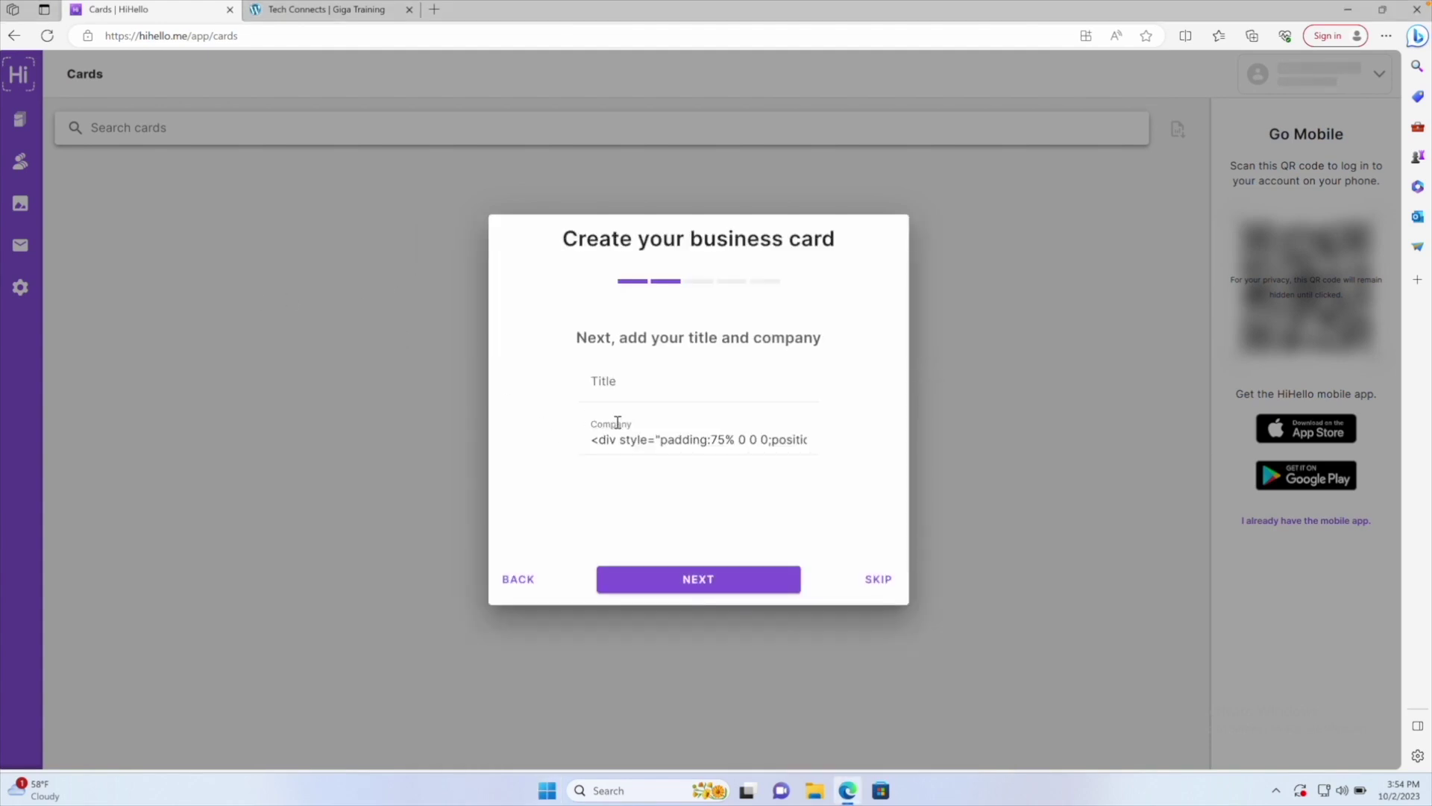
pyautogui.click(619, 429)
pyautogui.hotkey('ctrl', 'a')
pyautogui.press('BackSpace')
pyautogui.click(602, 376)
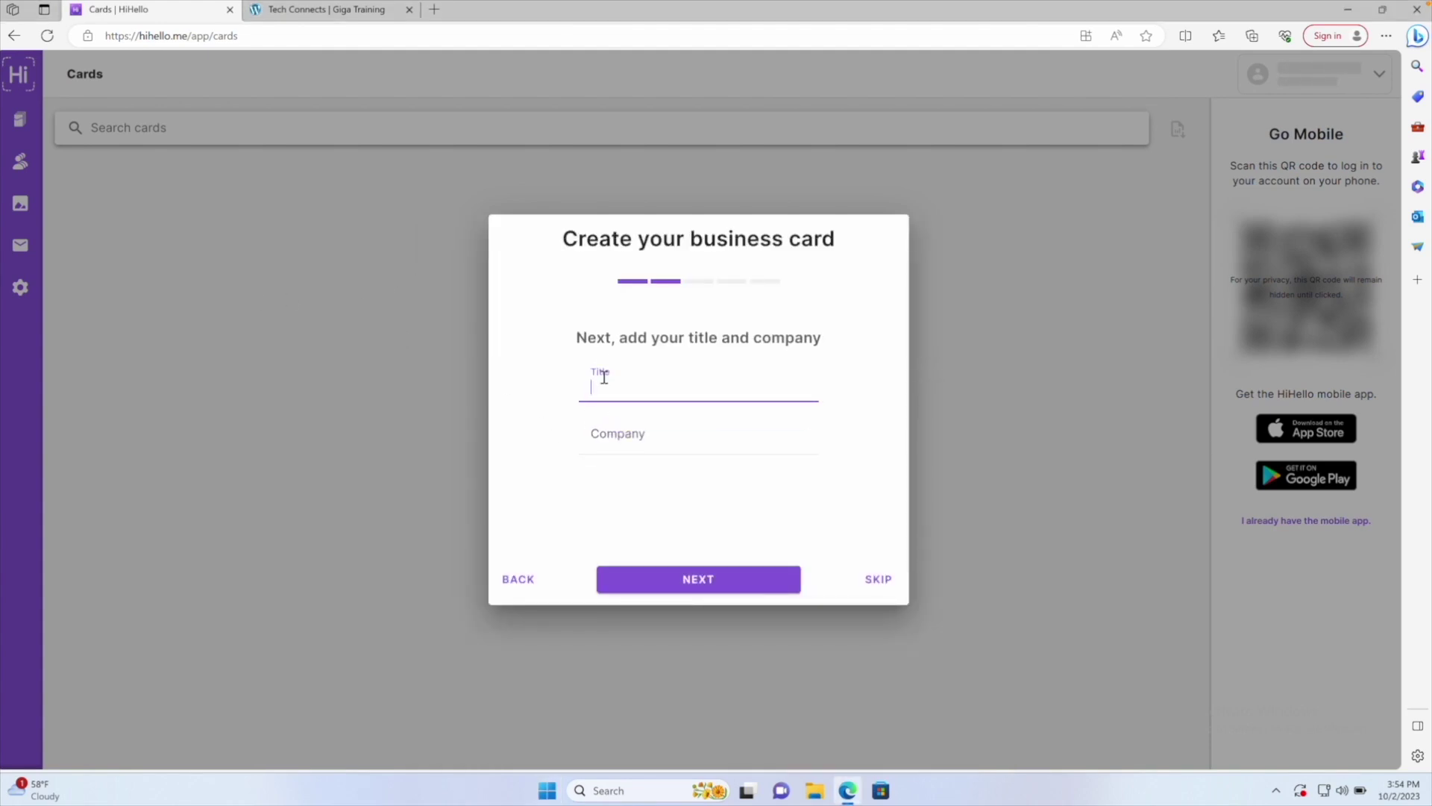
pyautogui.click(608, 436)
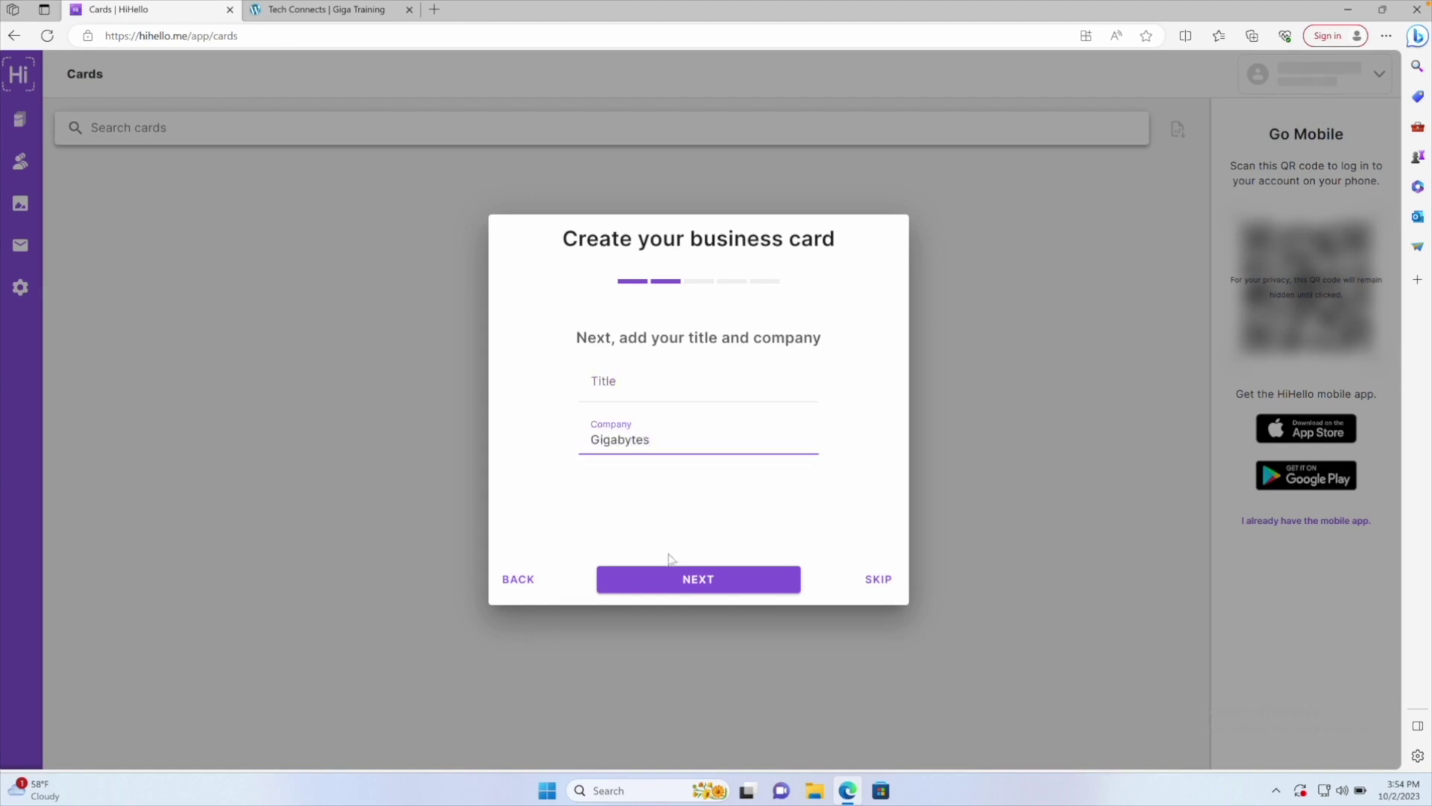
pyautogui.click(679, 585)
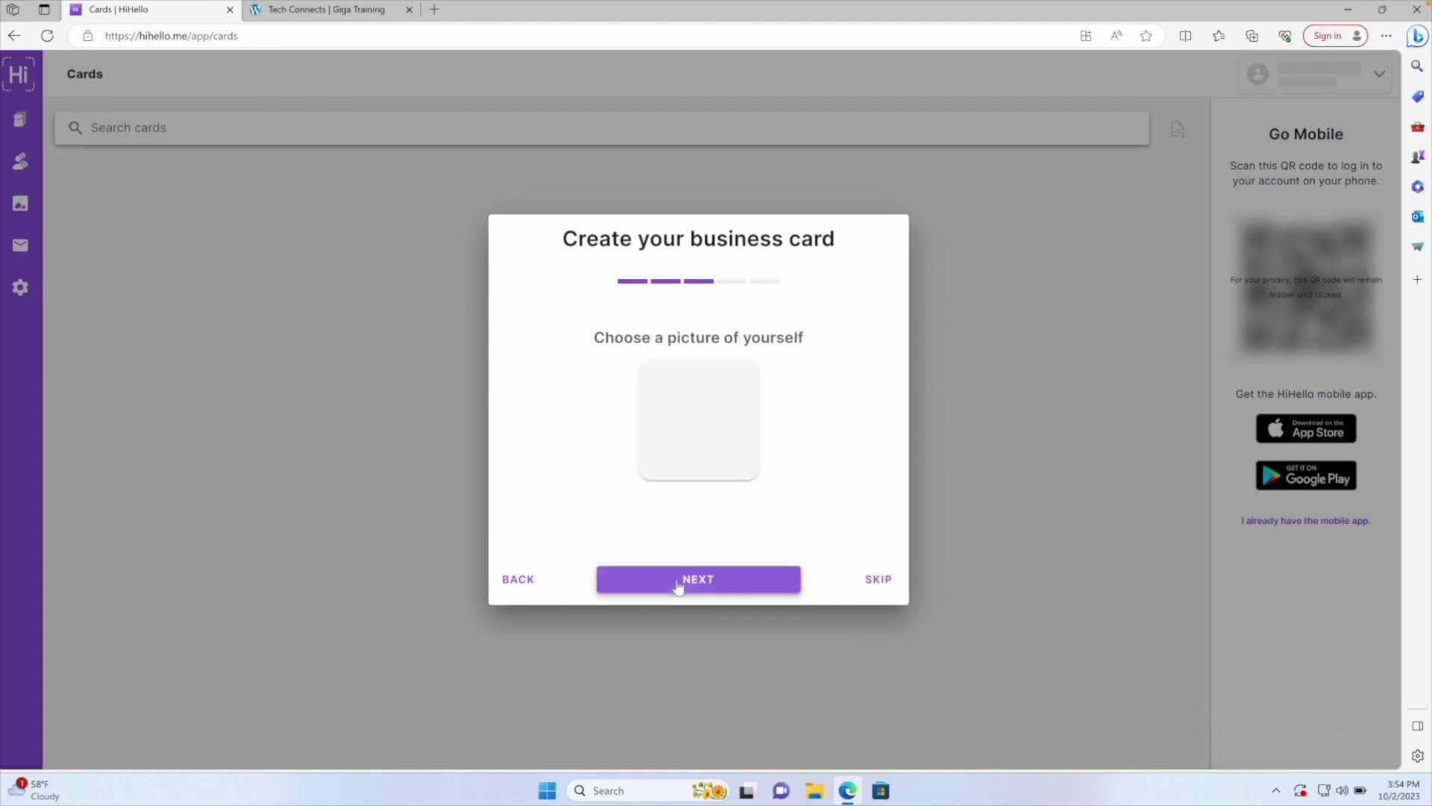
# Load the jpeg photo from the Desktop into the picture cropper
pyautogui.click(691, 422)
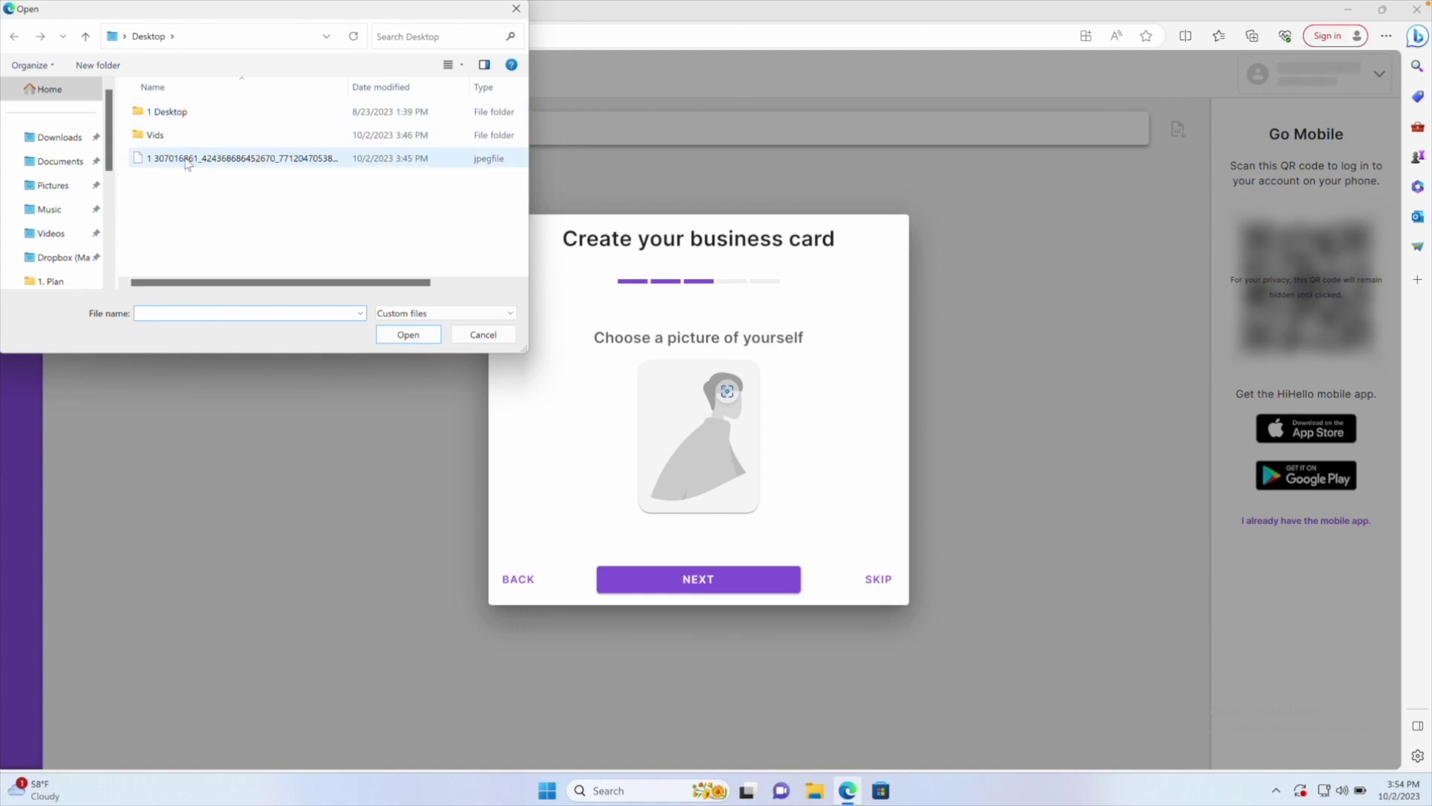
pyautogui.click(186, 159)
pyautogui.click(409, 336)
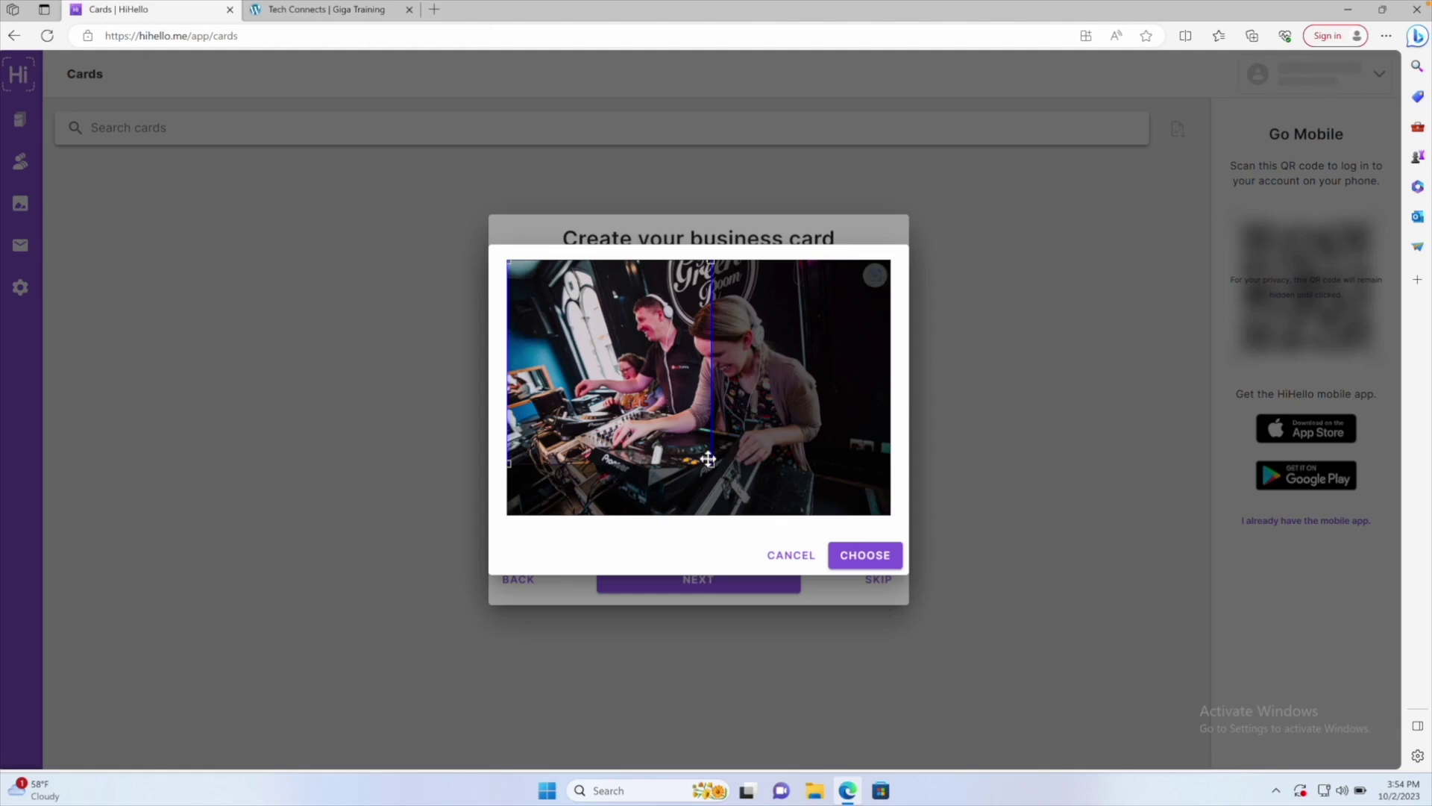
# Crop the photo to the man's face, set it as profile picture, and continue
pyautogui.moveTo(660, 402); pyautogui.dragTo(732, 408)
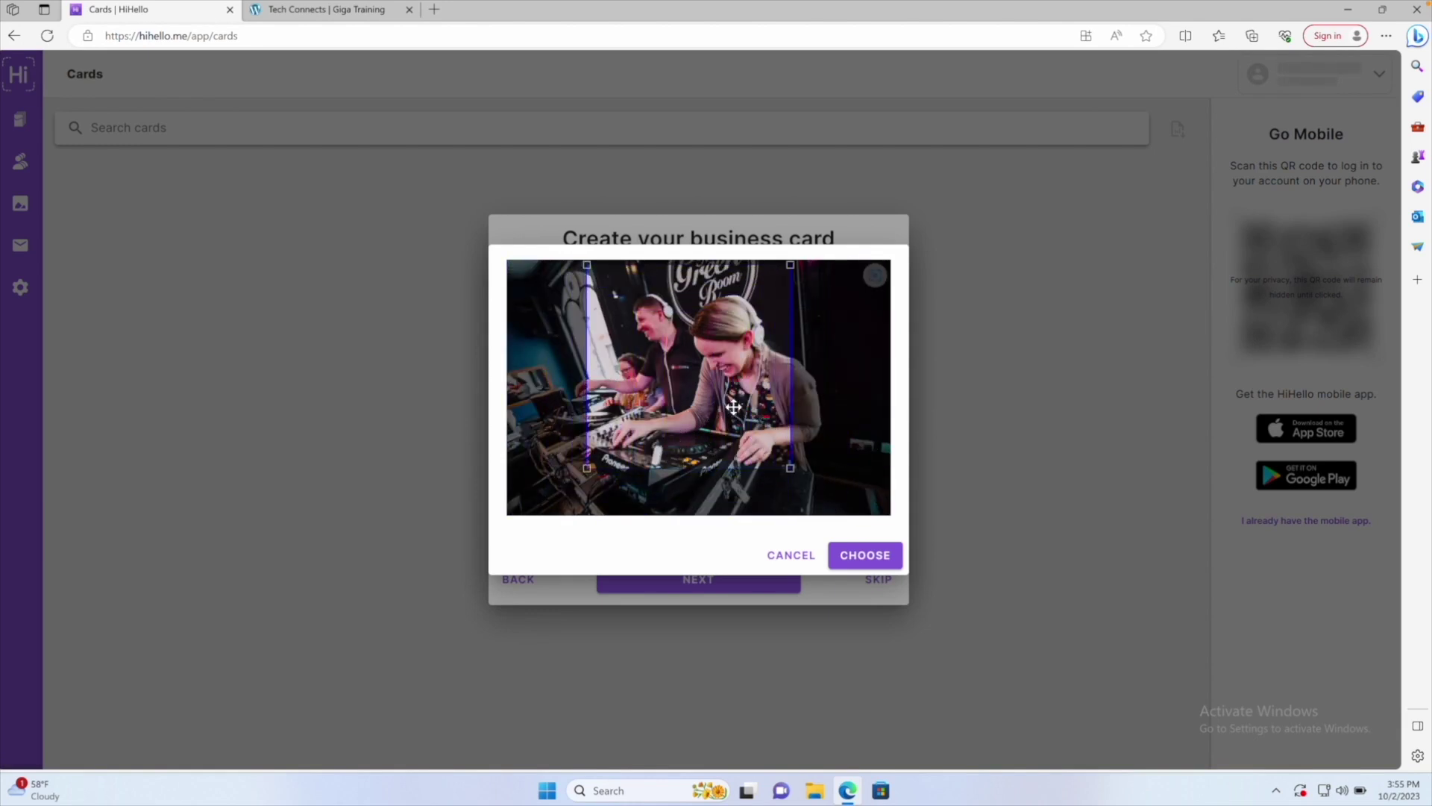
pyautogui.moveTo(783, 282); pyautogui.dragTo(701, 353)
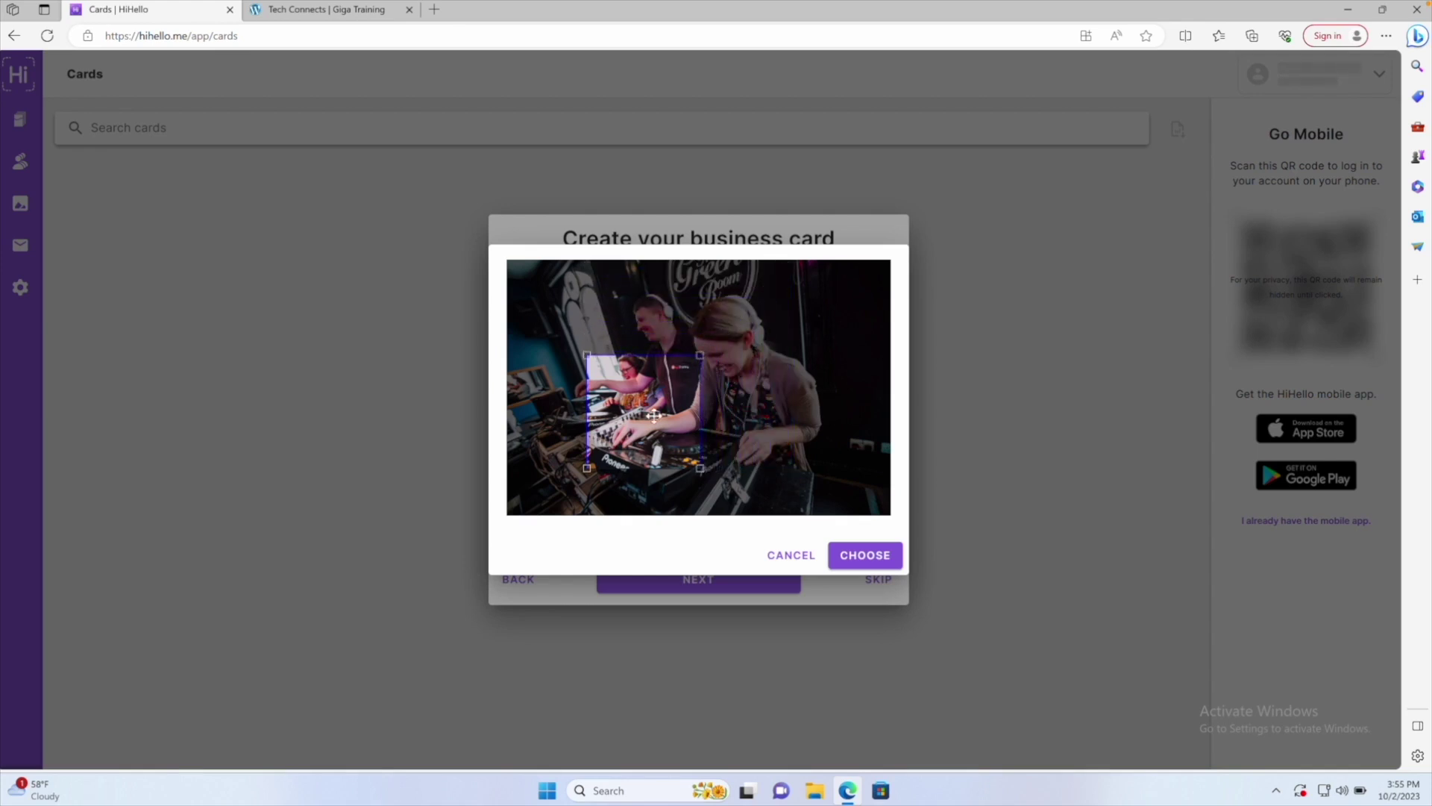
pyautogui.moveTo(654, 415); pyautogui.dragTo(655, 299)
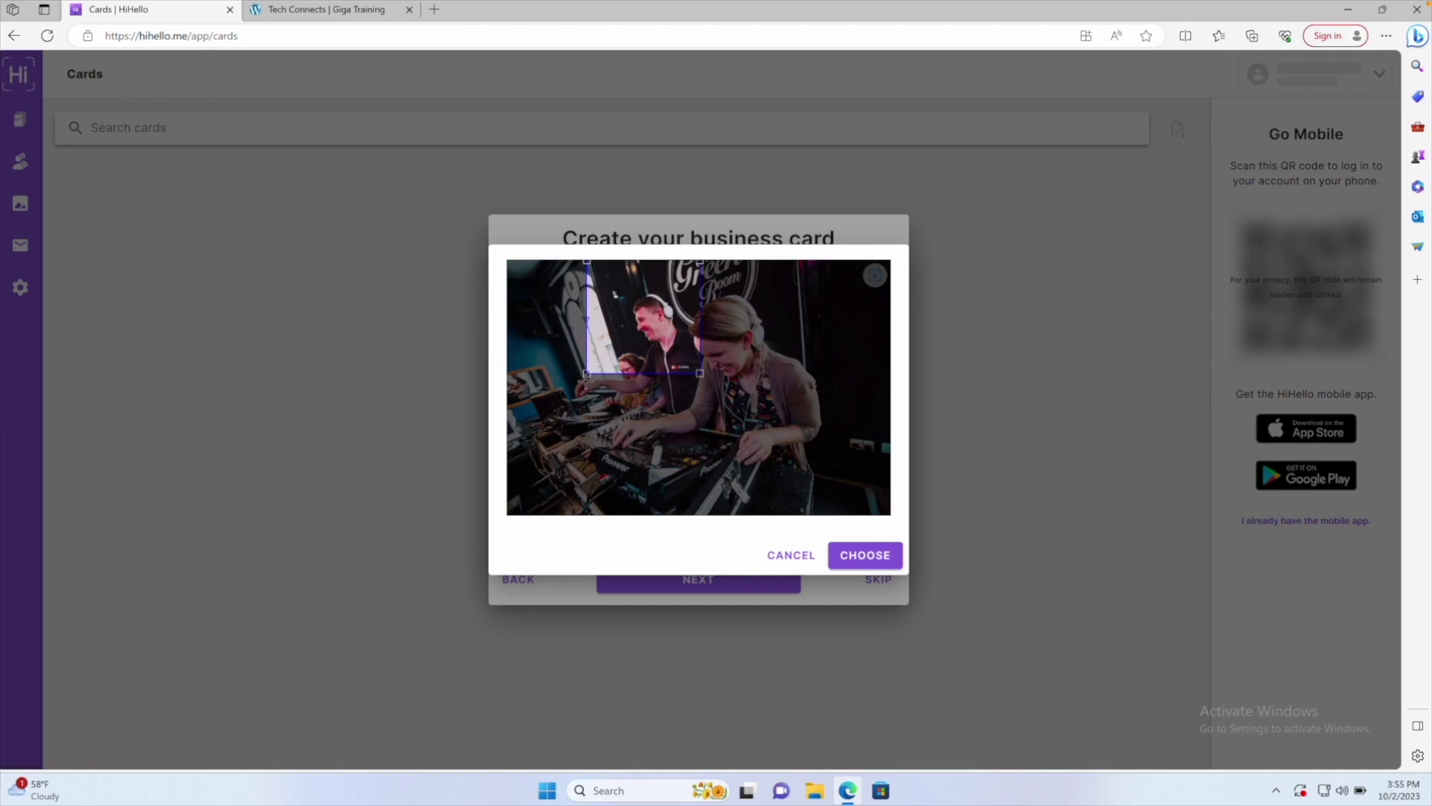
pyautogui.moveTo(587, 372); pyautogui.dragTo(610, 351)
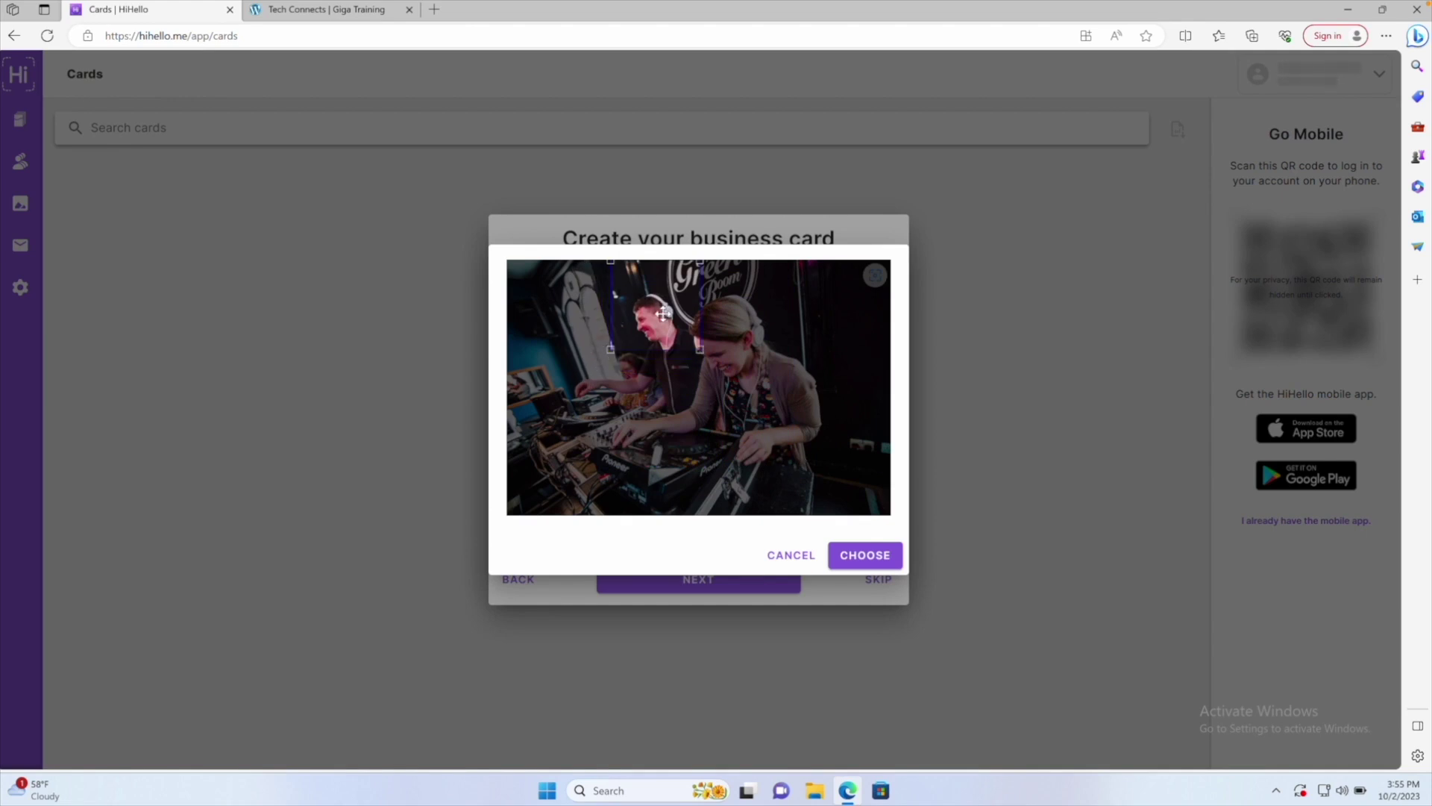
pyautogui.moveTo(664, 313); pyautogui.dragTo(658, 317)
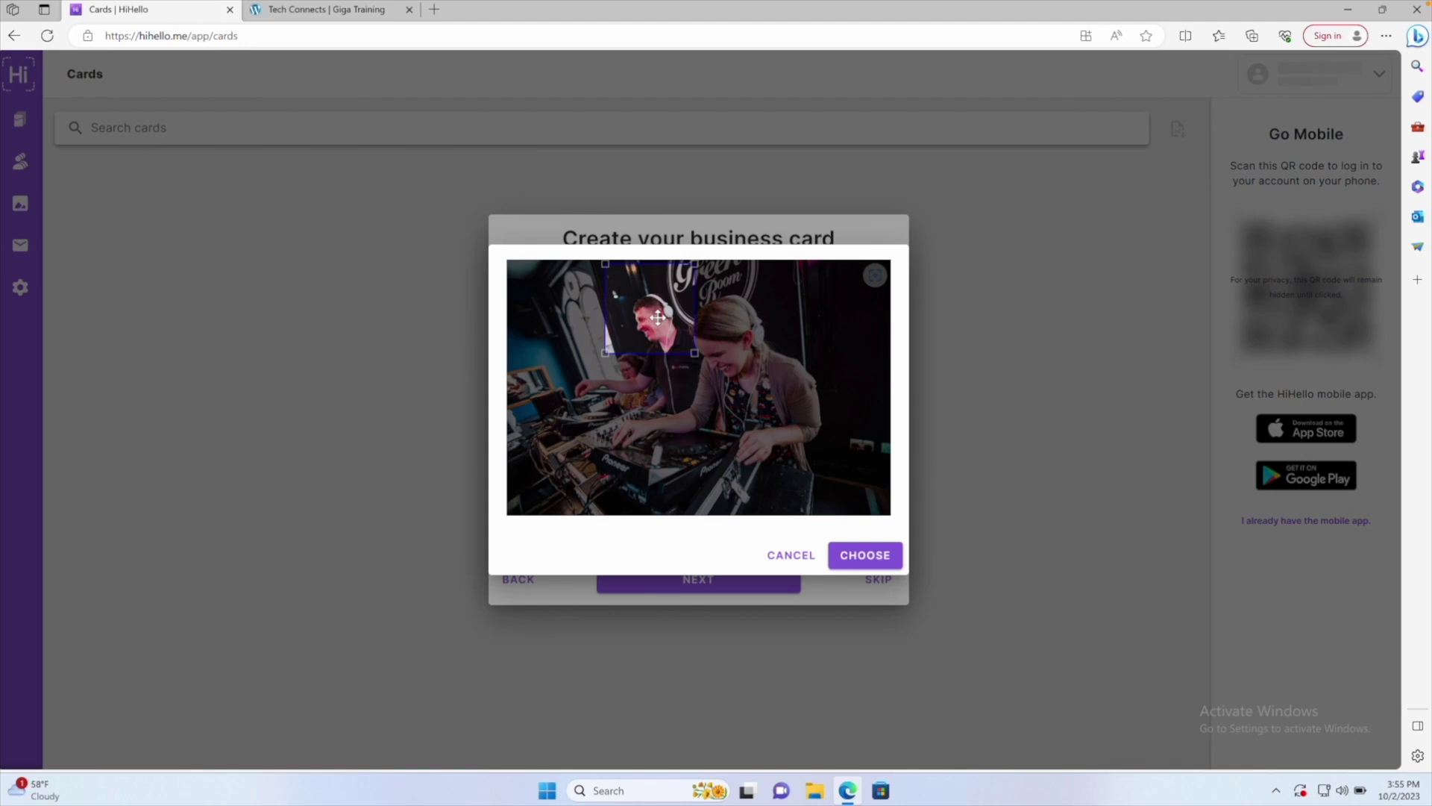
pyautogui.click(847, 562)
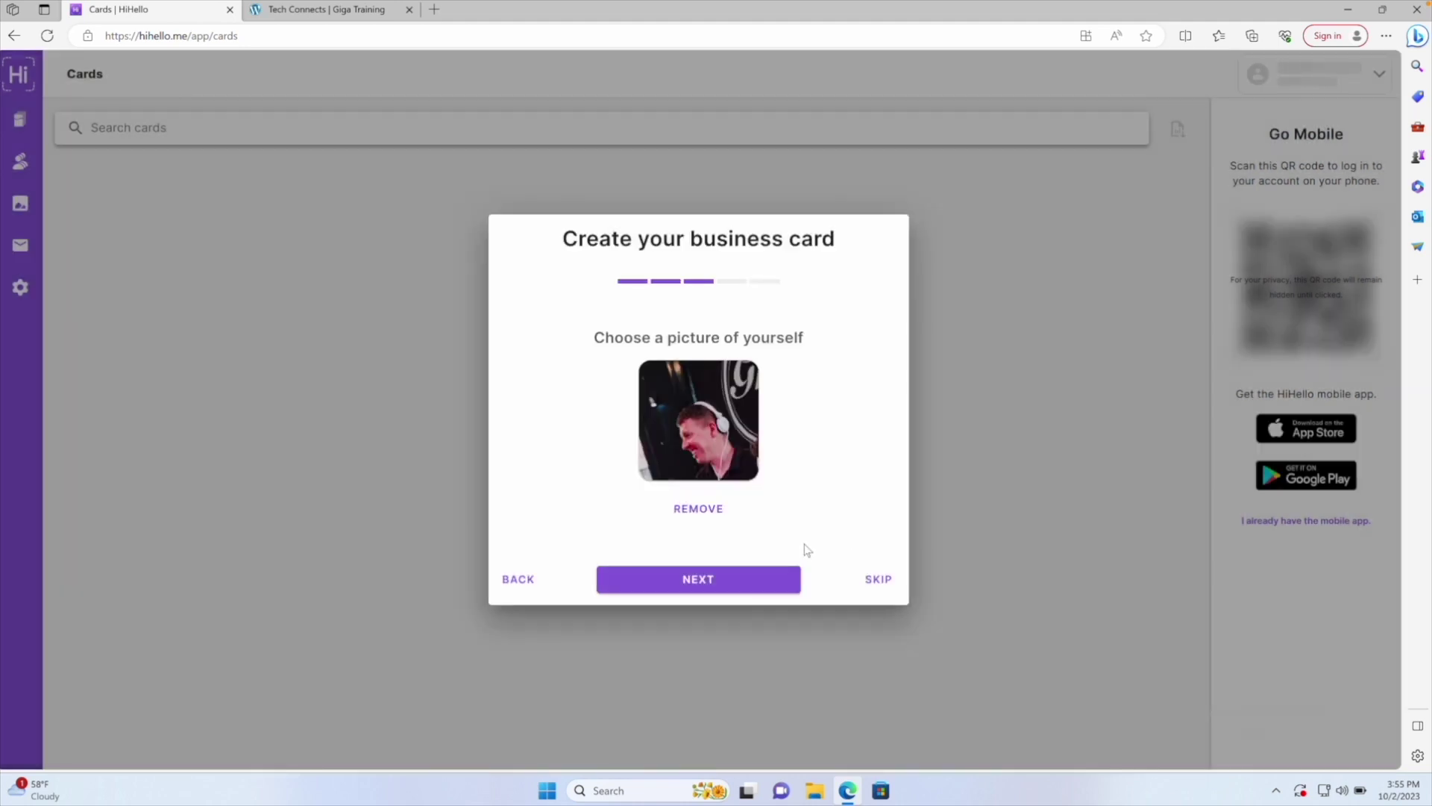
pyautogui.click(712, 580)
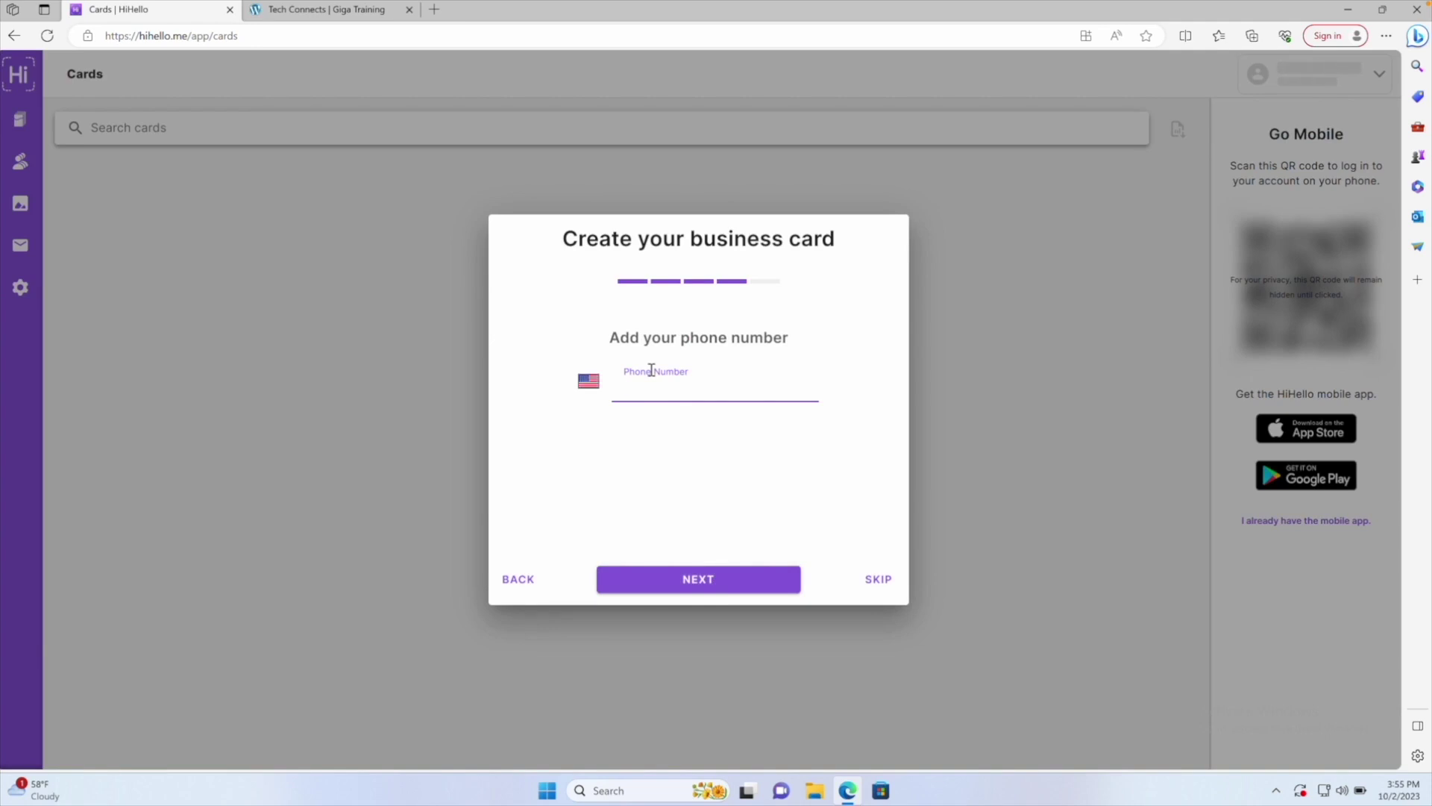
# Replace the autofilled phone number with a mobile number prefixed by 0044
pyautogui.write('0')
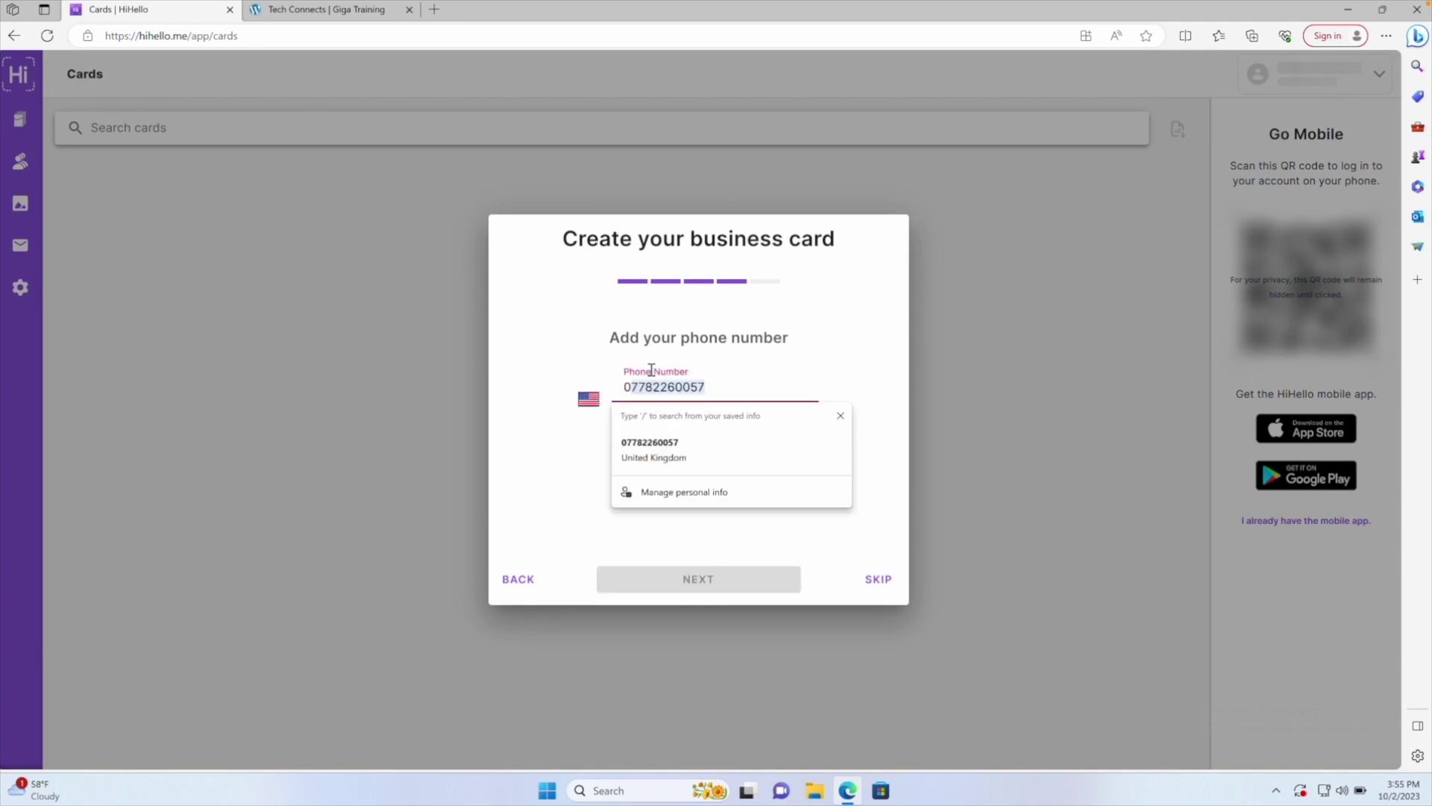
pyautogui.write('0')
pyautogui.press('BackSpace')
pyautogui.press('BackSpace')
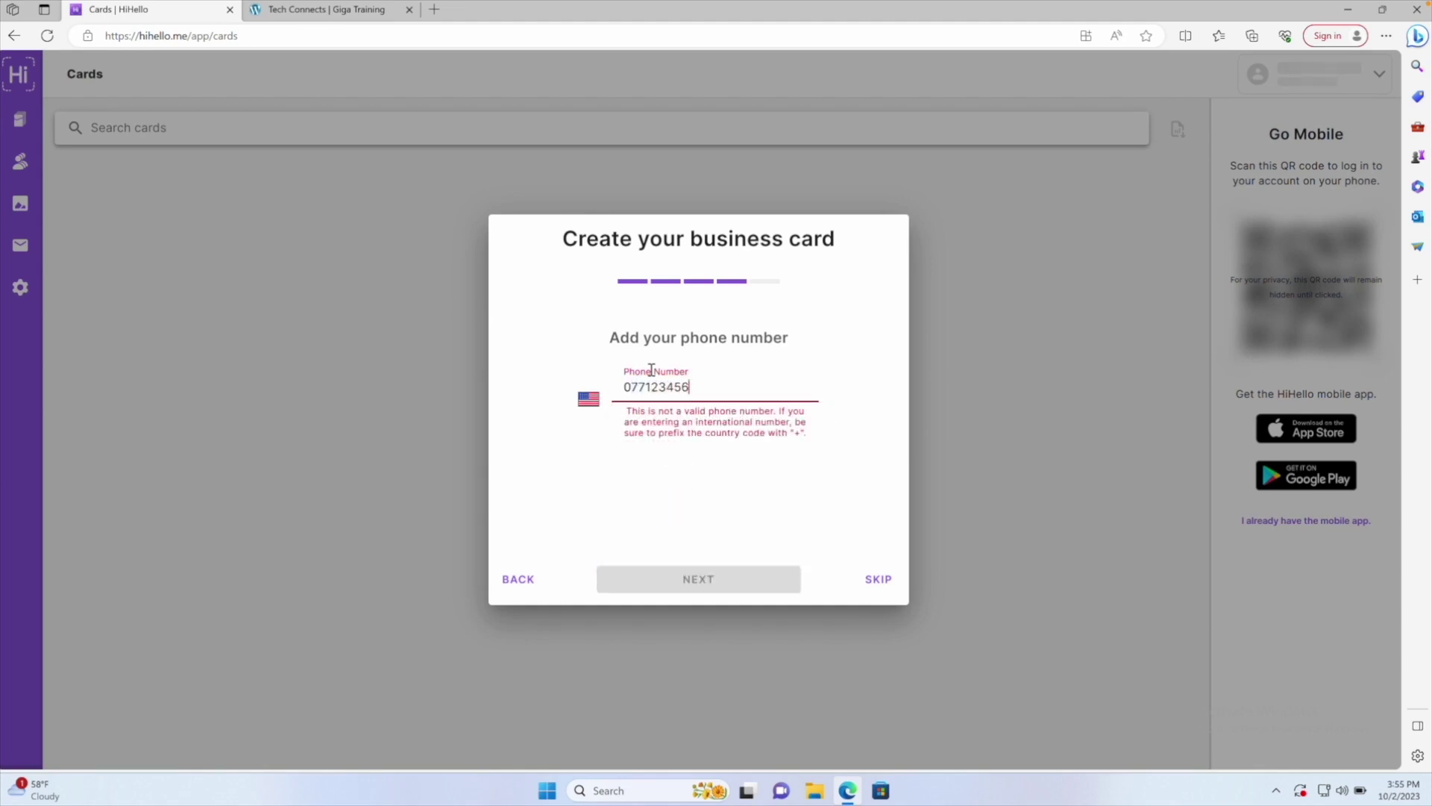
pyautogui.click(631, 387)
pyautogui.write('044')
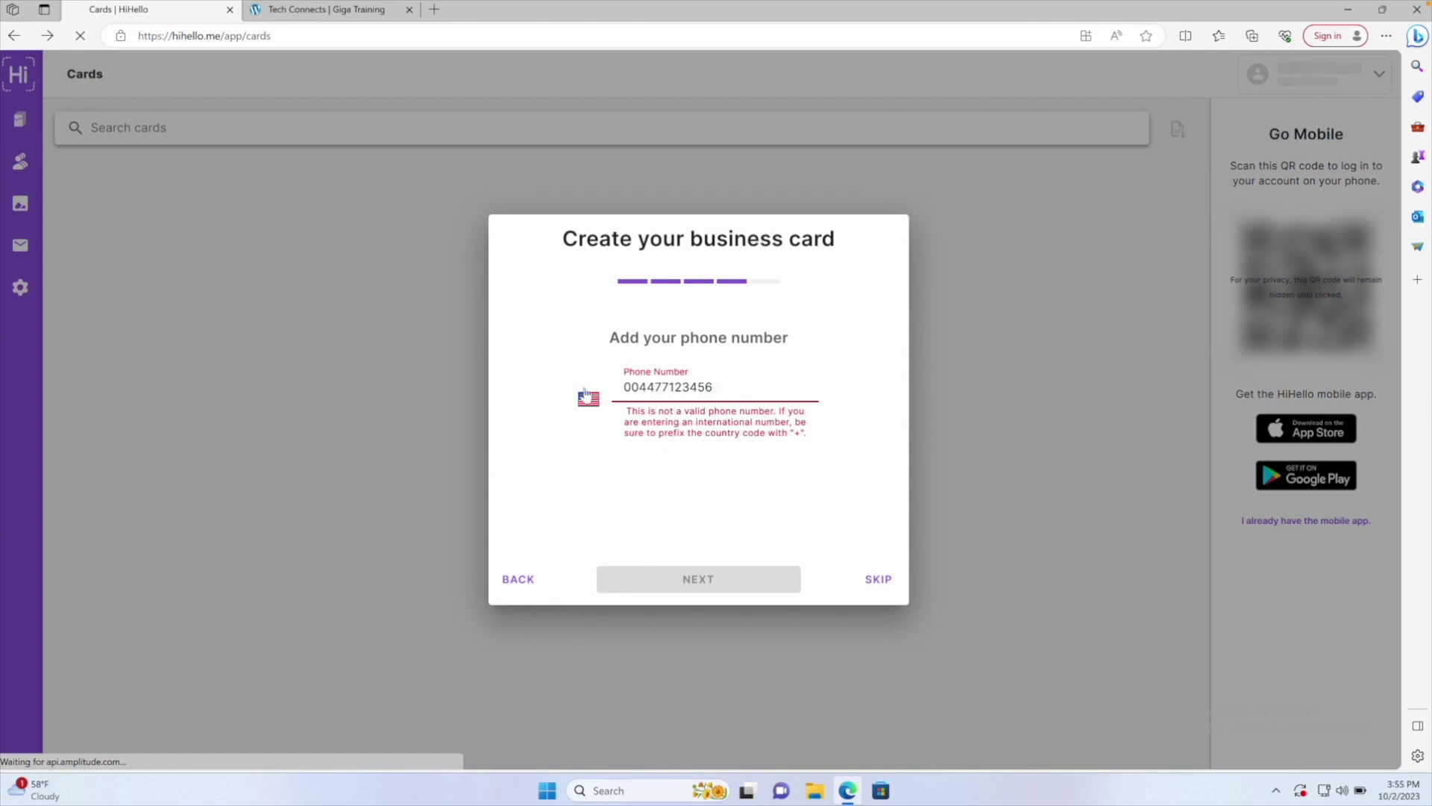
# Sign back in and correct the autofilled lowercase surname on the name step
pyautogui.click(587, 397)
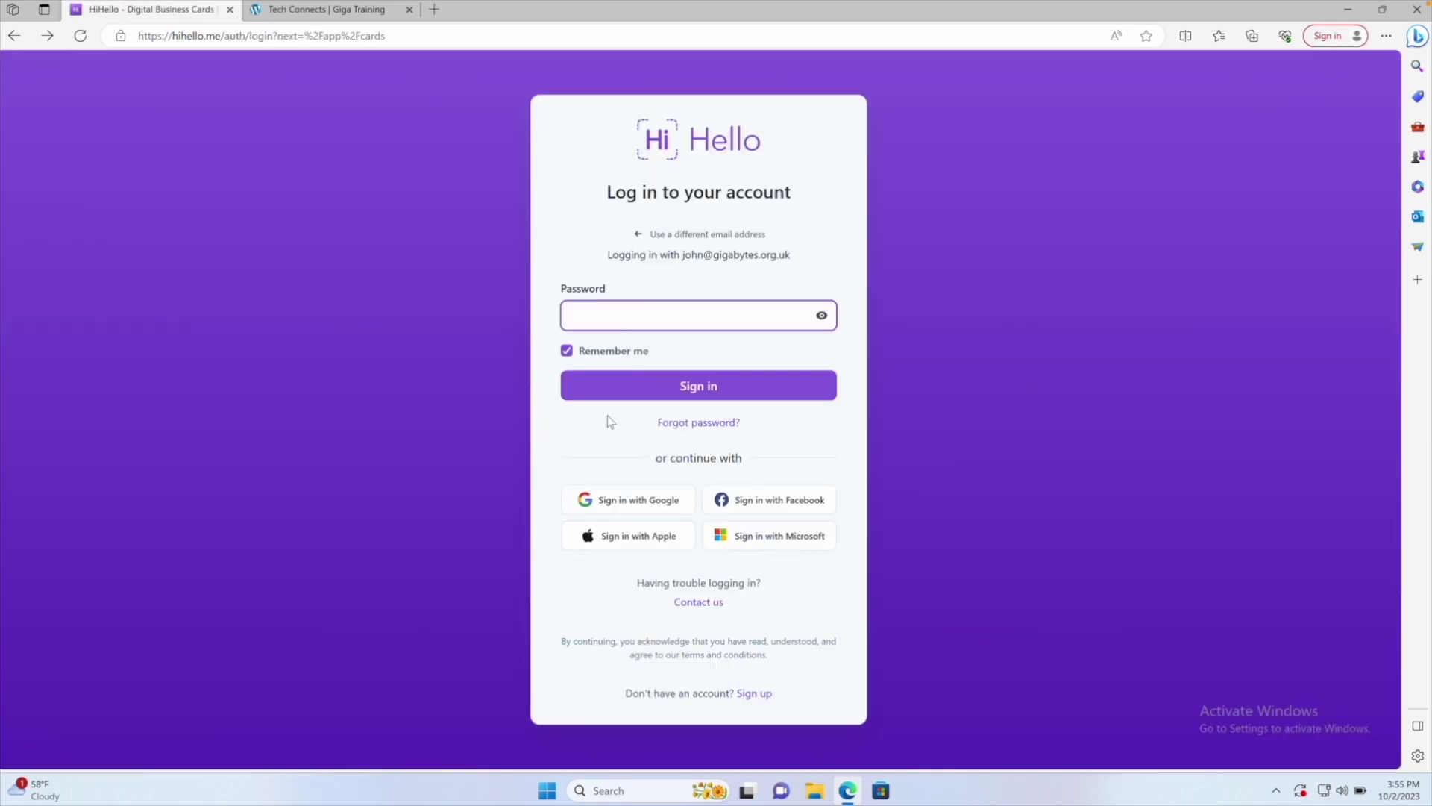
pyautogui.click(664, 383)
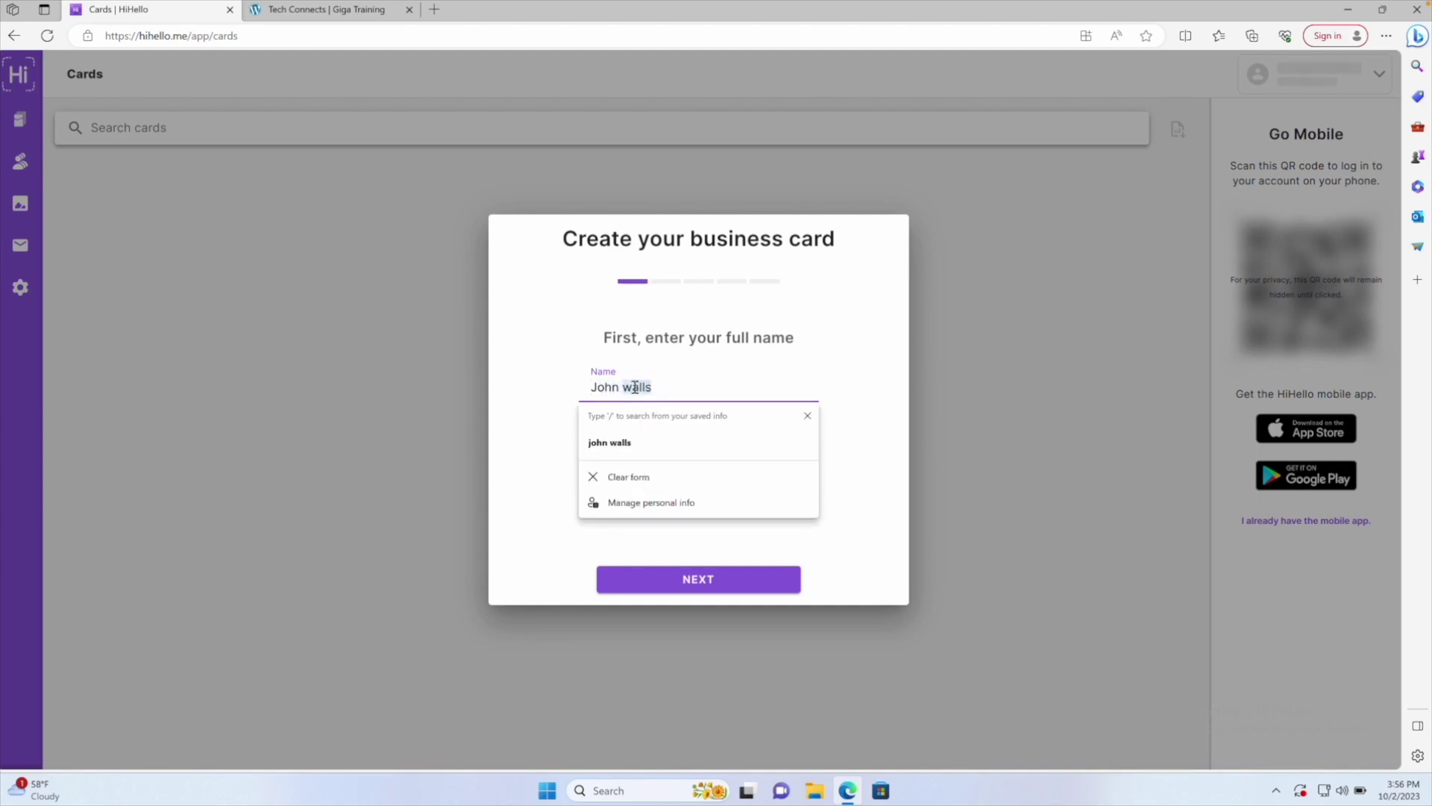
pyautogui.press('BackSpace')
pyautogui.write('W')
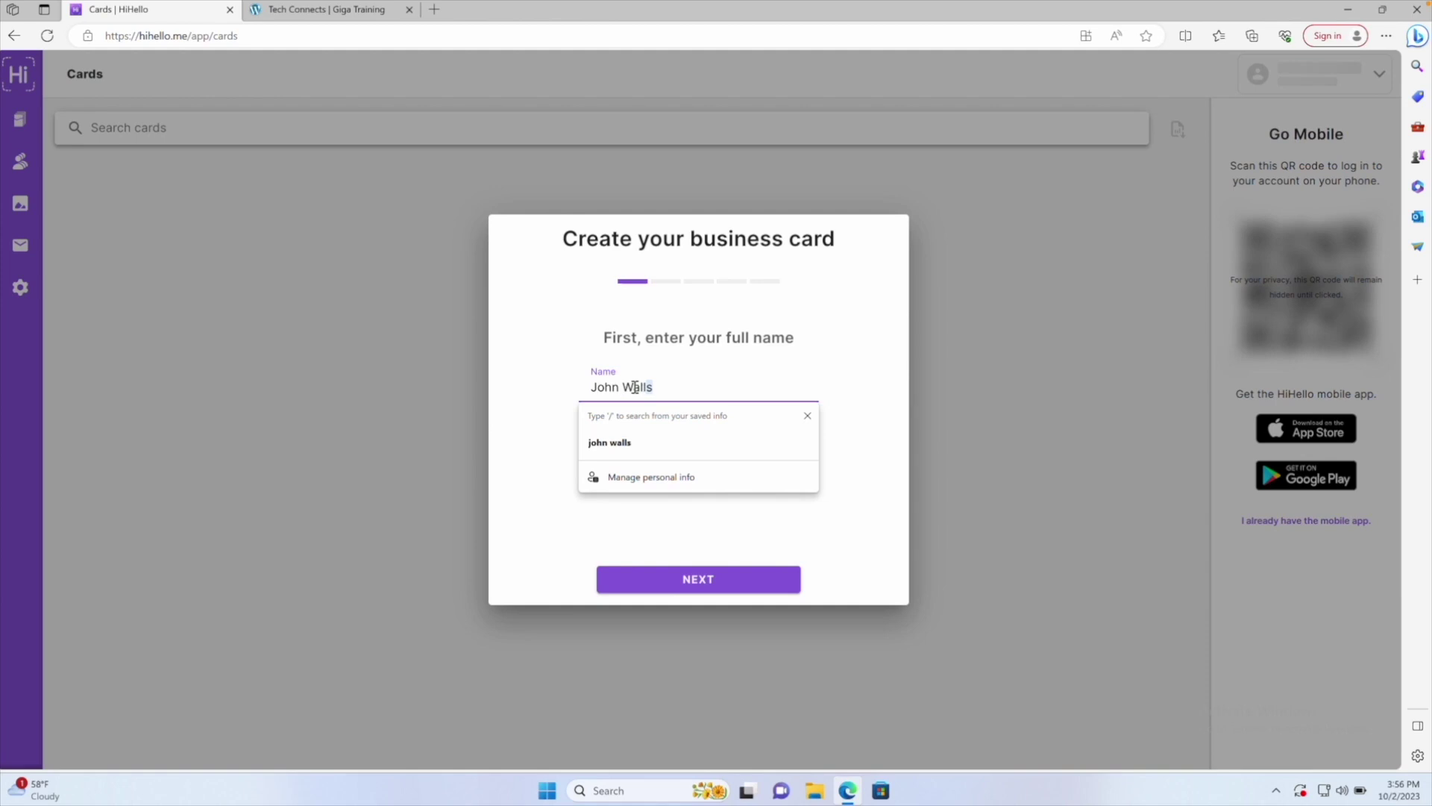
pyautogui.write('alls')
# Advance to the title step and enter GigaBytes in the Company field
pyautogui.click(654, 580)
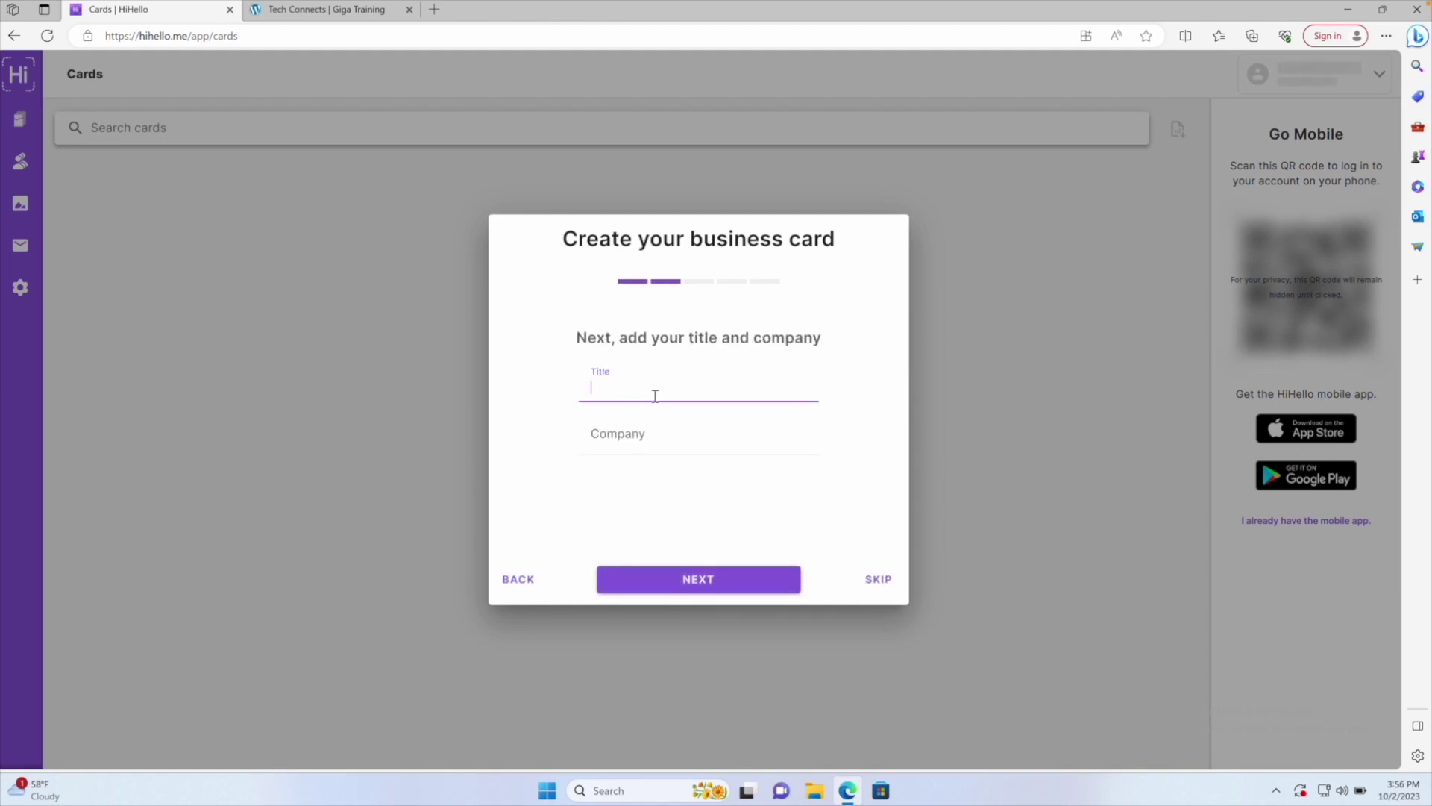
pyautogui.press('Tab')
pyautogui.write('Gig')
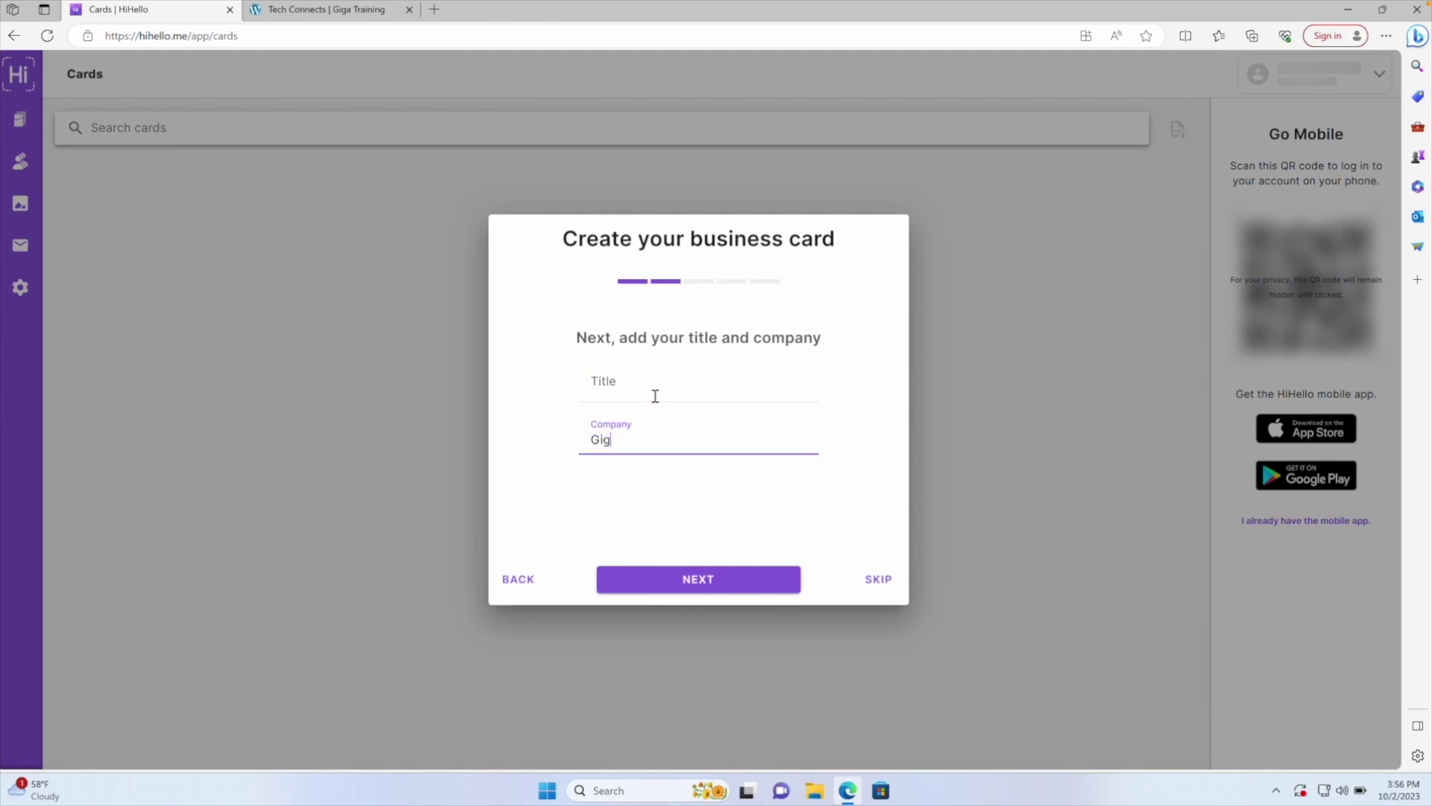
pyautogui.write('aBYtesytes')
# Load the DJ jpeg from the Desktop into the profile picture cropper
pyautogui.click(678, 582)
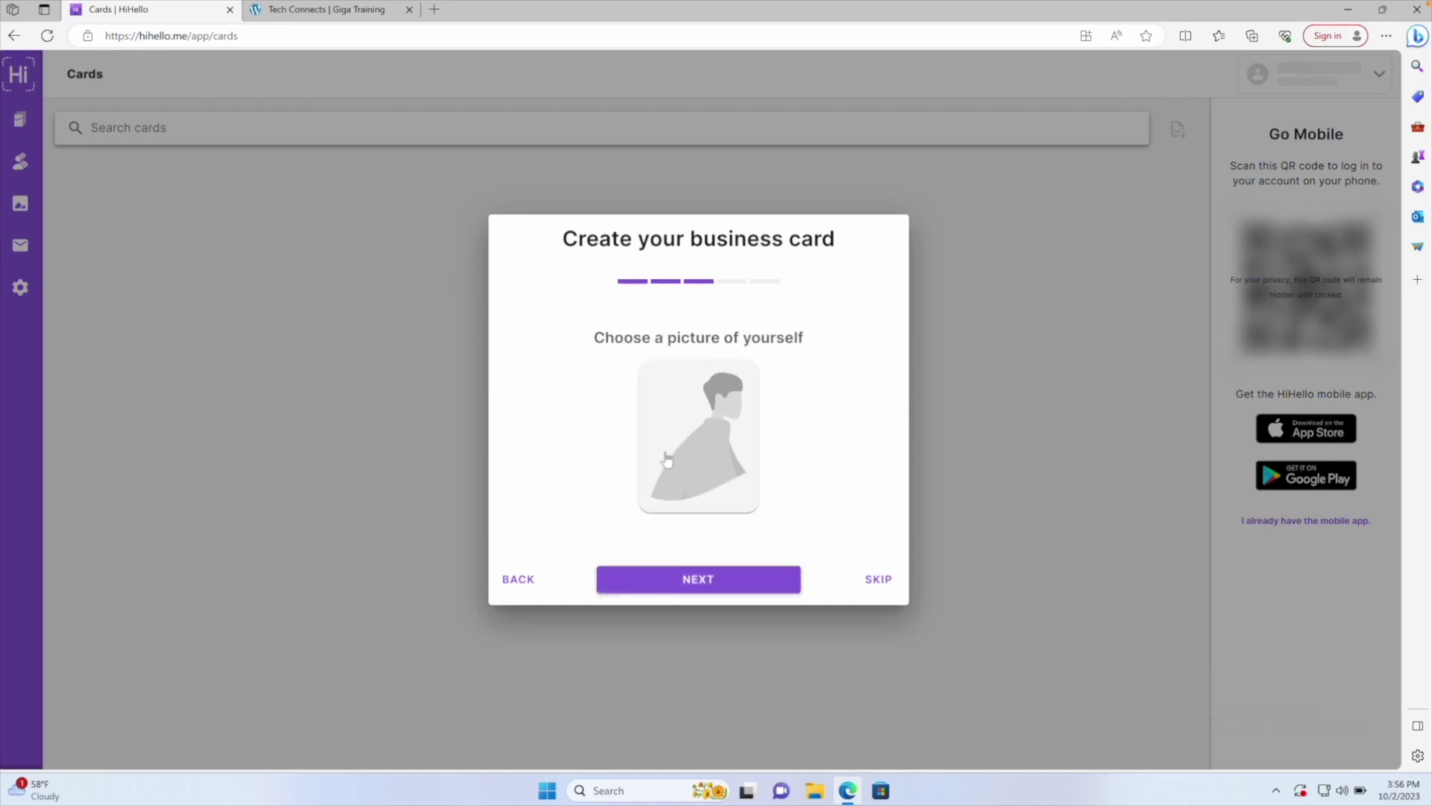
pyautogui.click(695, 420)
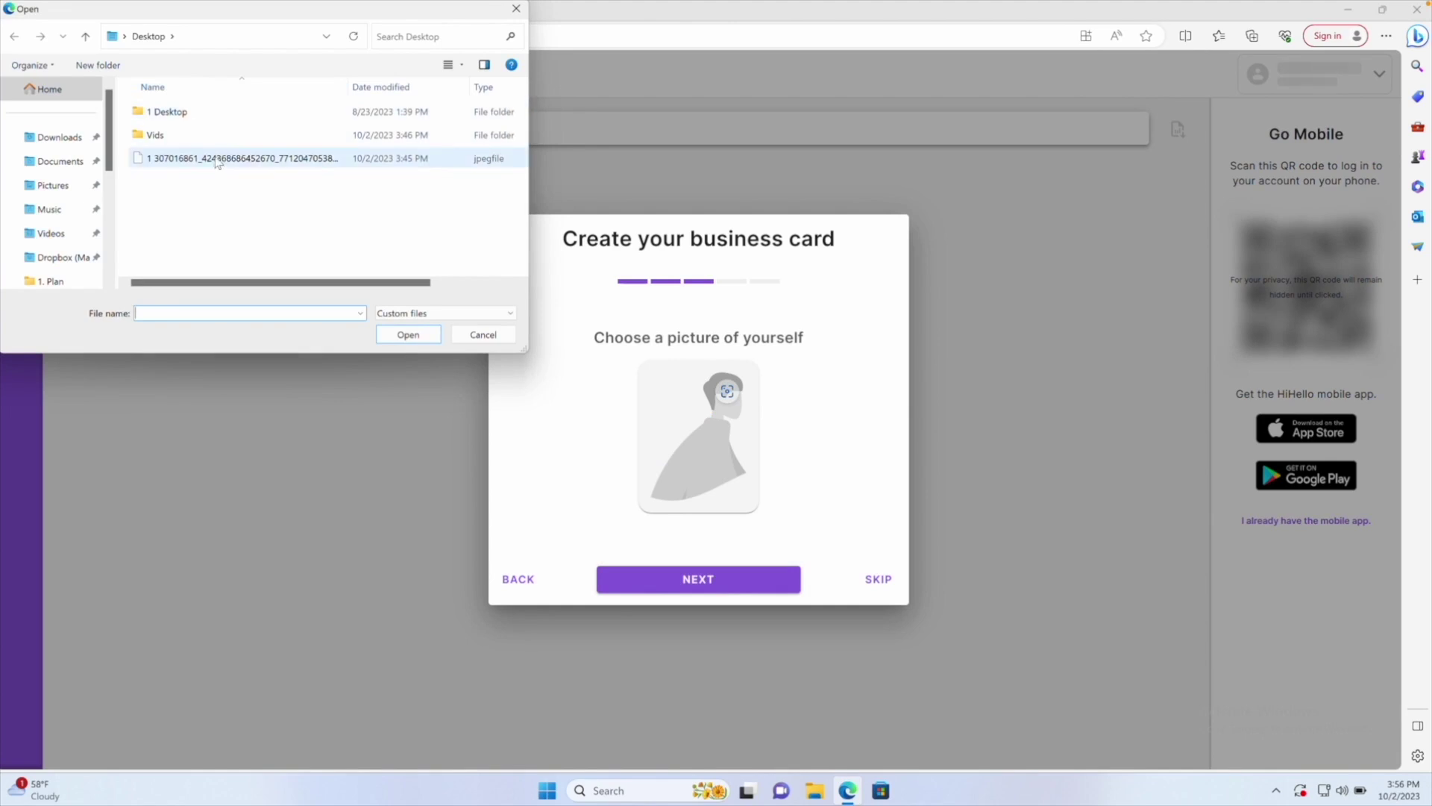
pyautogui.click(220, 158)
pyautogui.click(409, 335)
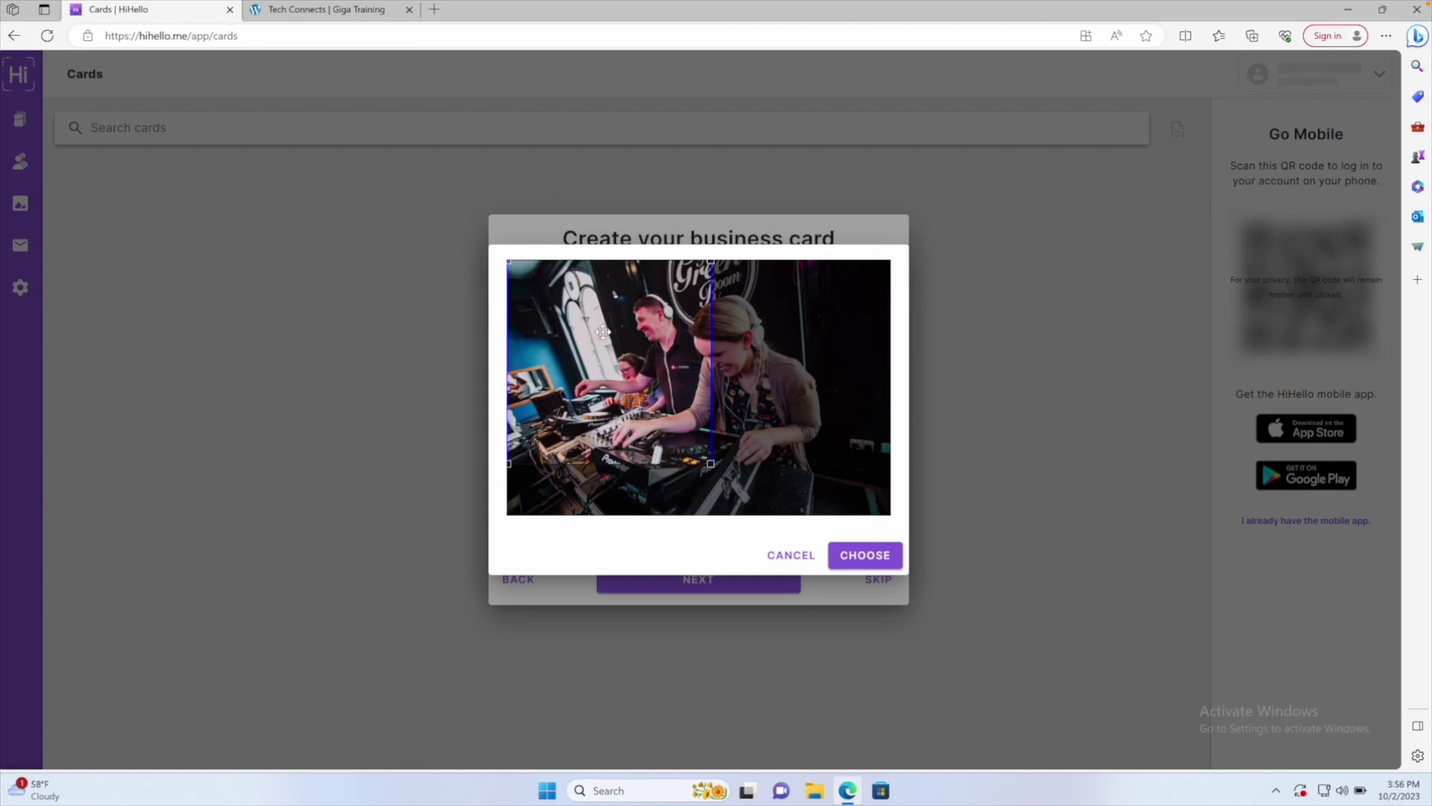
# Crop the photo to the man's headshot, set it as profile picture, and continue
pyautogui.moveTo(654, 393); pyautogui.dragTo(689, 375)
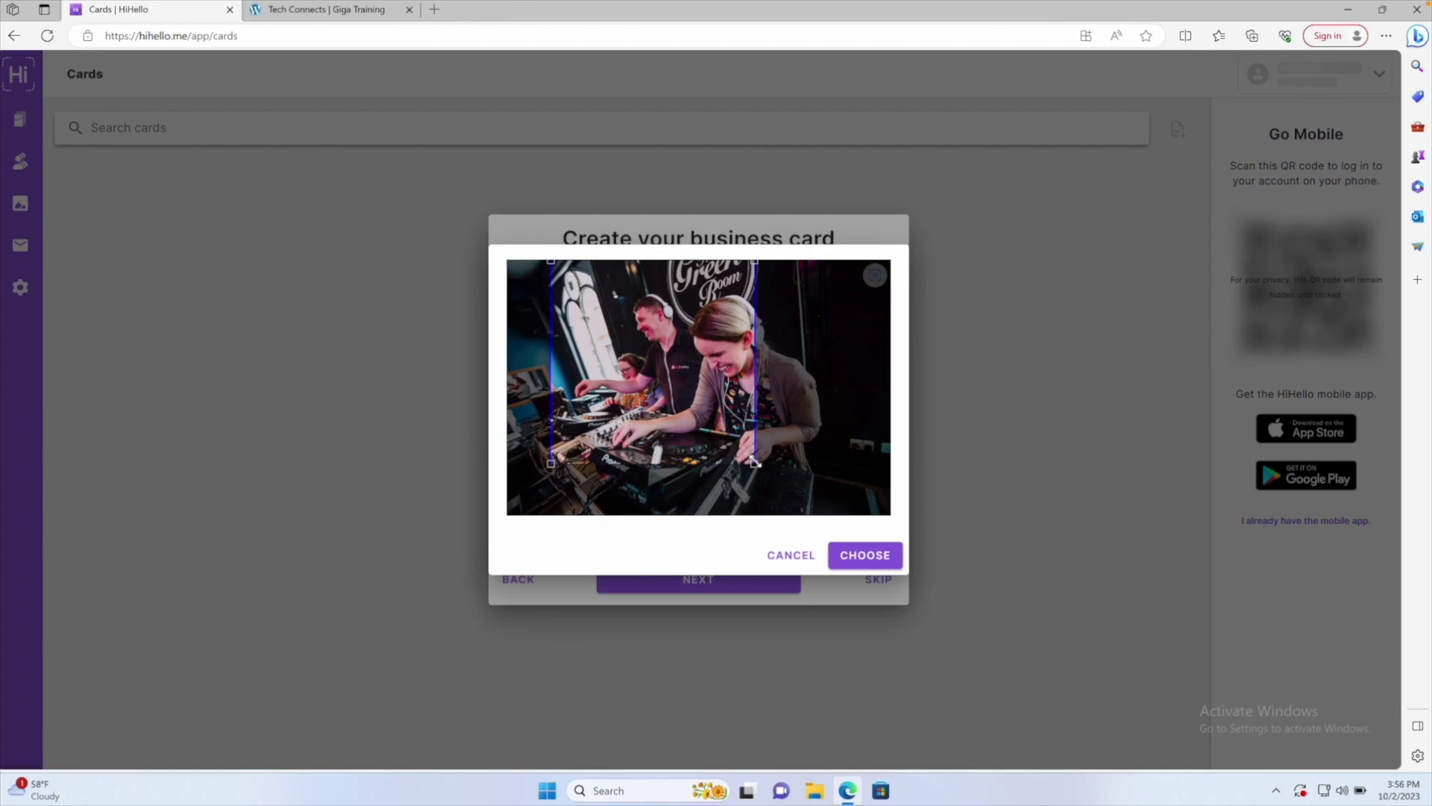
pyautogui.moveTo(755, 462); pyautogui.dragTo(661, 329)
pyautogui.click(855, 561)
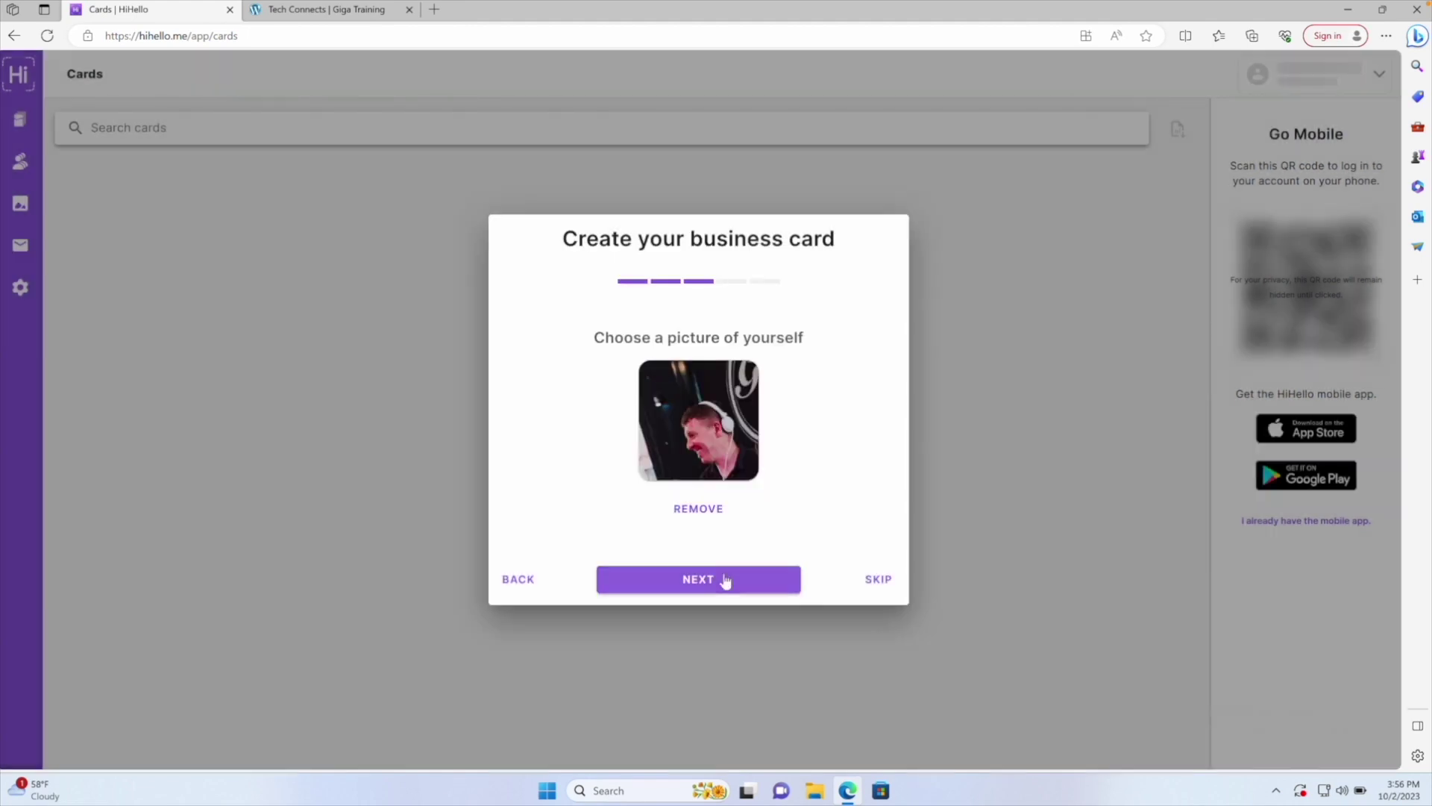
pyautogui.click(724, 580)
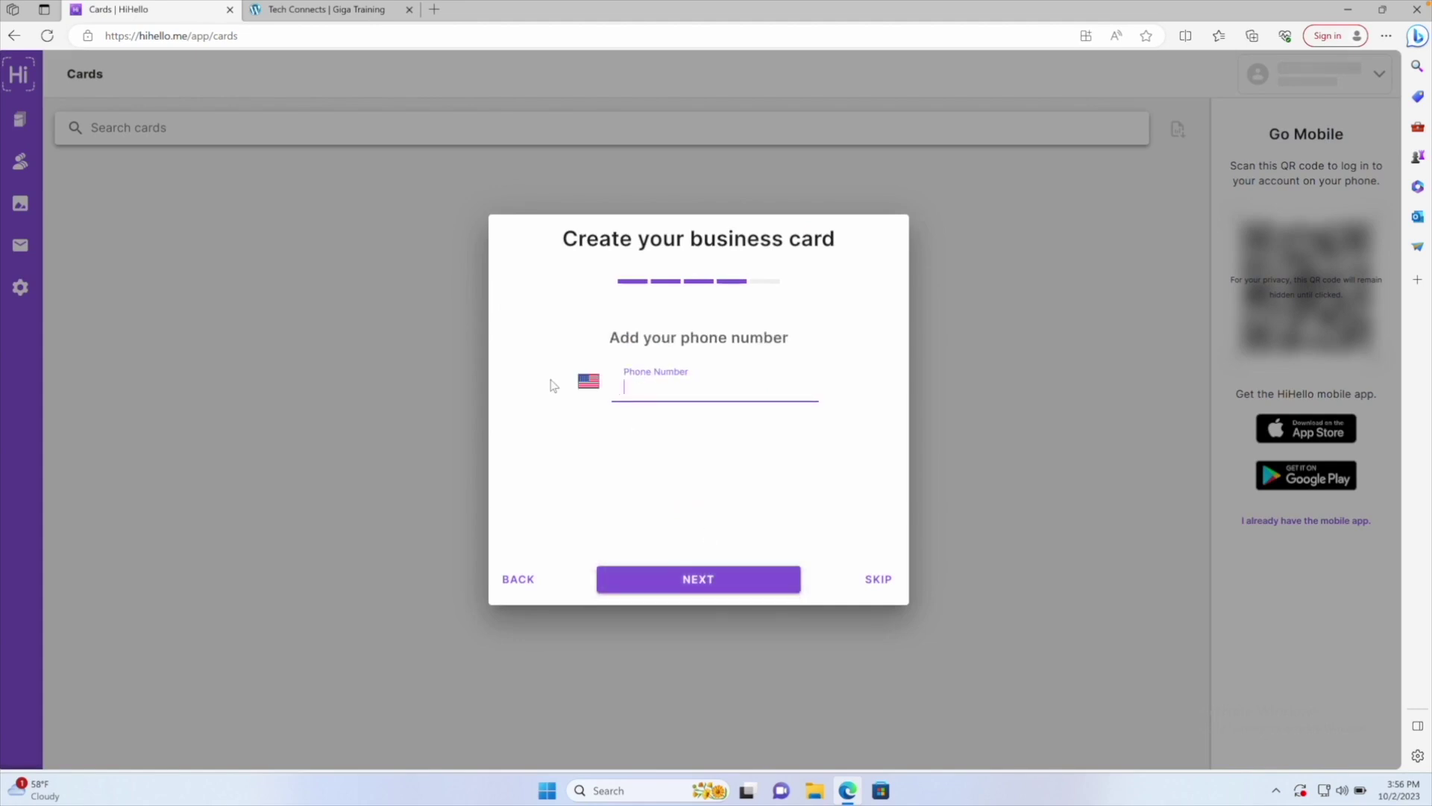
# Choose the United Kingdom country code, enter the UK mobile number, and continue
pyautogui.click(589, 383)
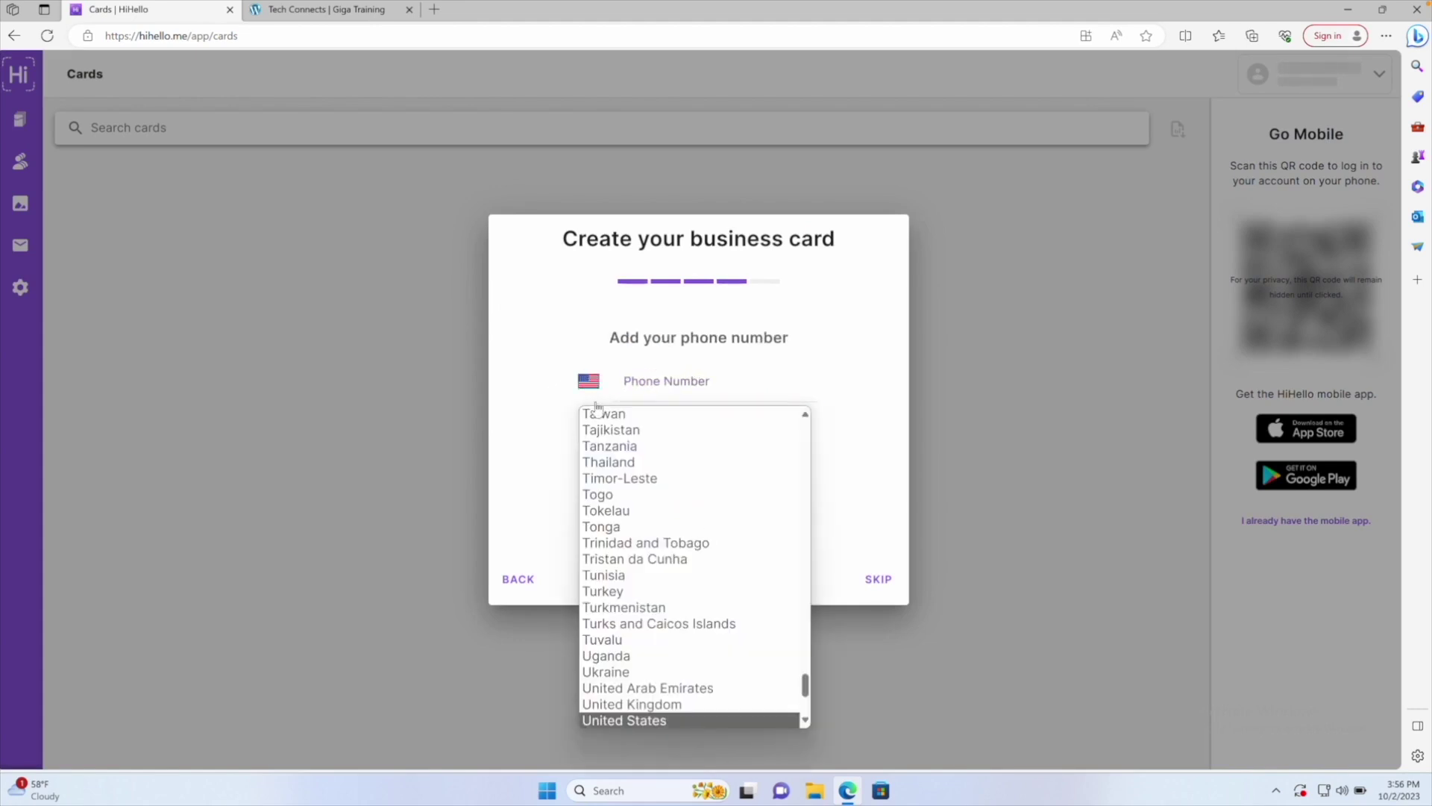
pyautogui.press('Up')
pyautogui.click(595, 402)
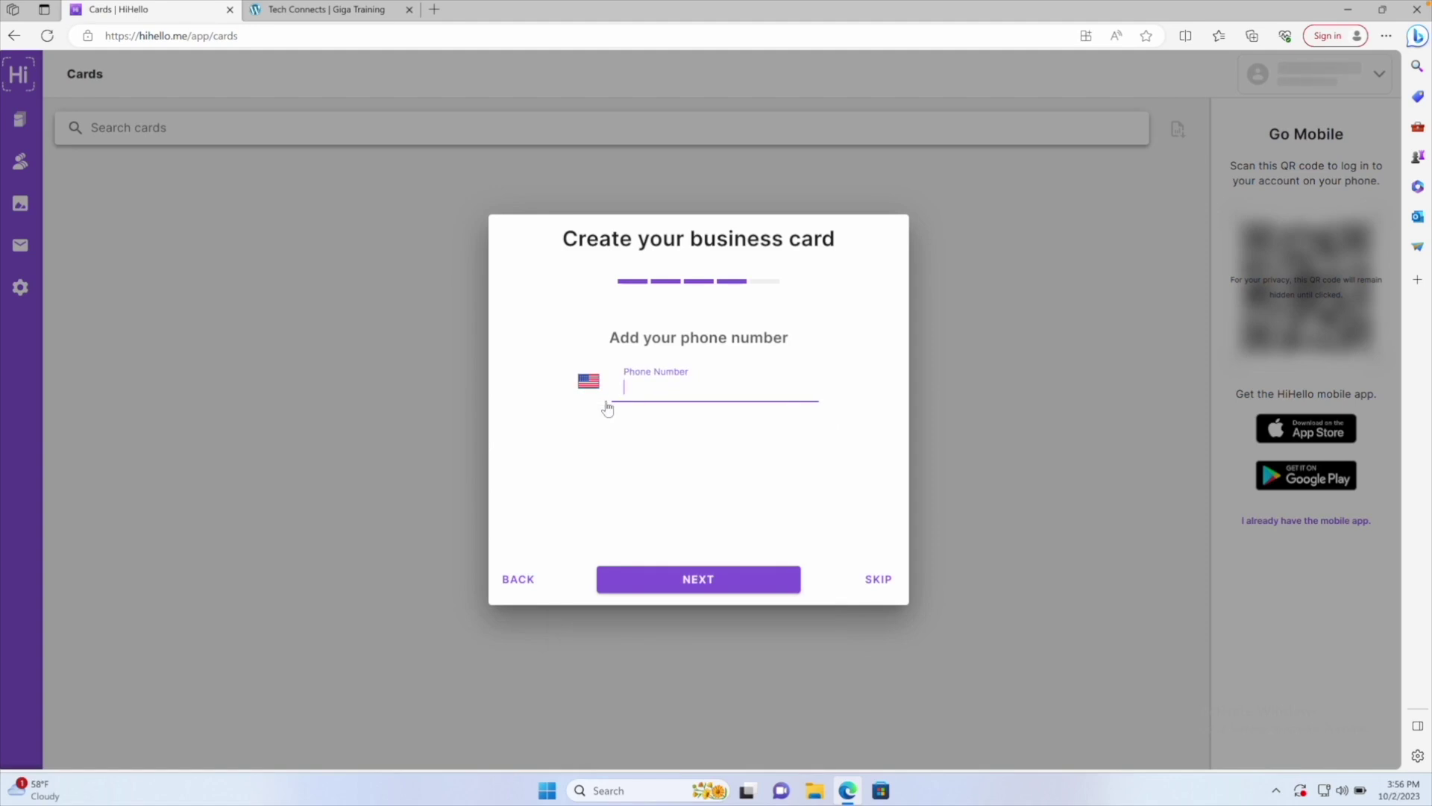
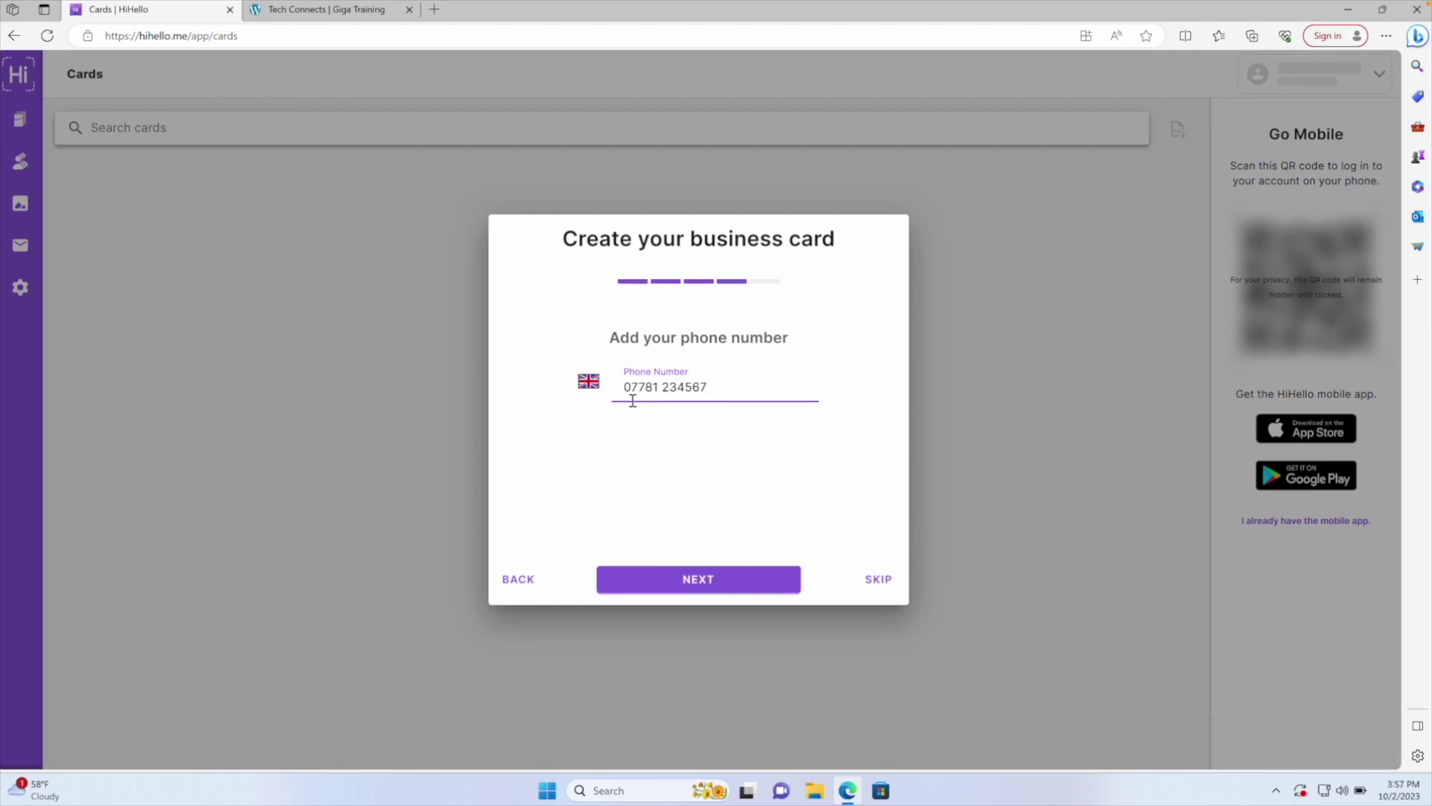
pyautogui.click(693, 583)
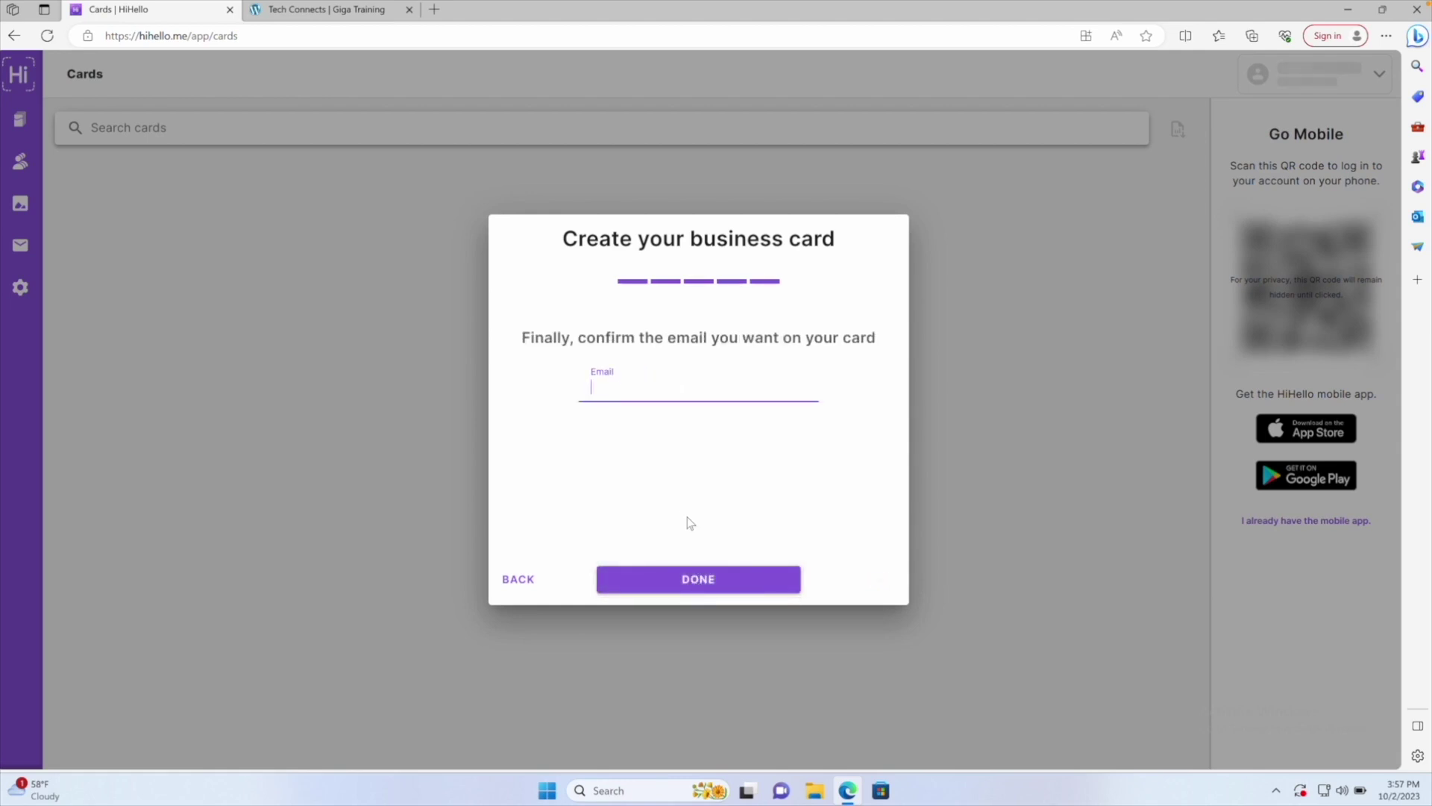
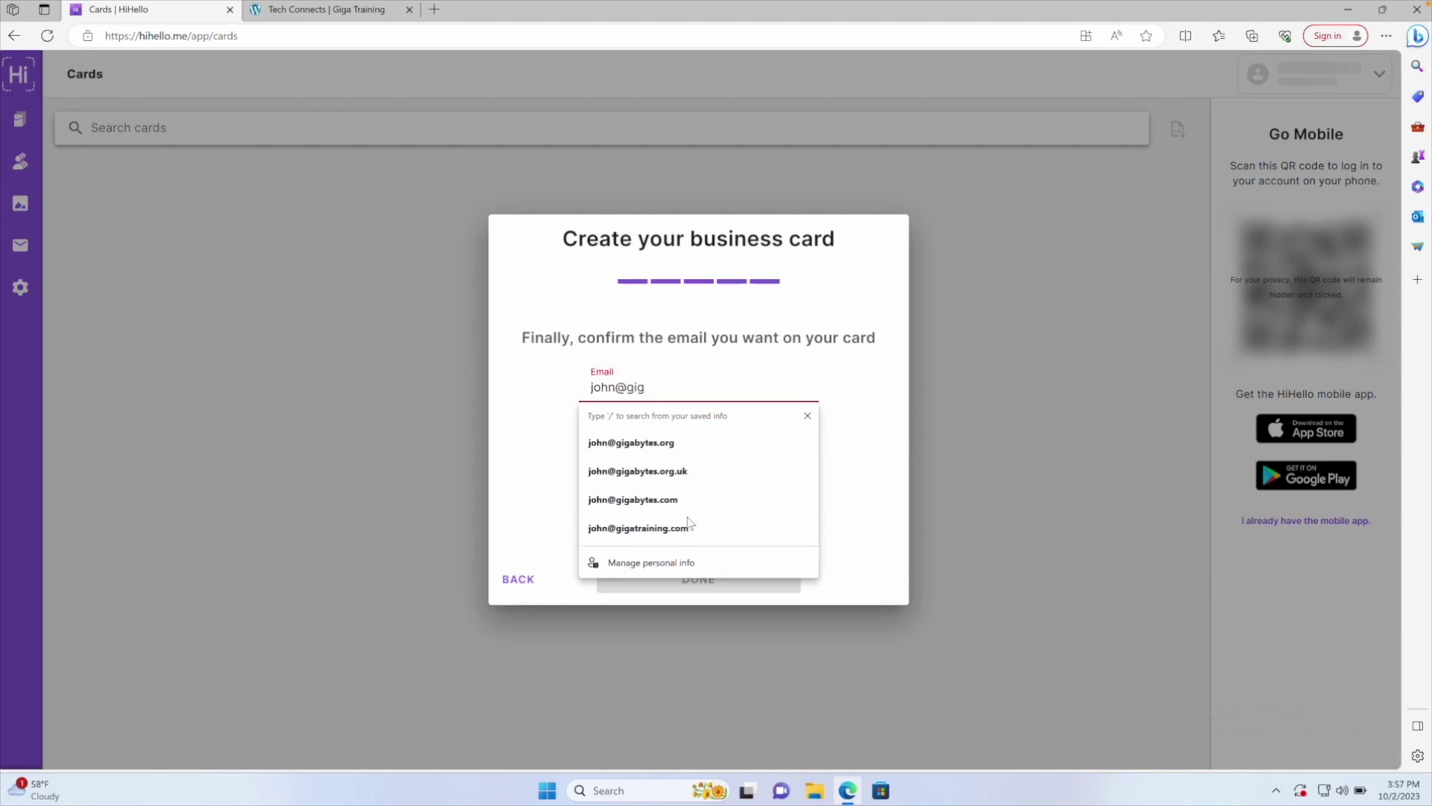
# Enter the GigaBytes .org.uk work email via its saved suggestion and finish the card
pyautogui.click(688, 522)
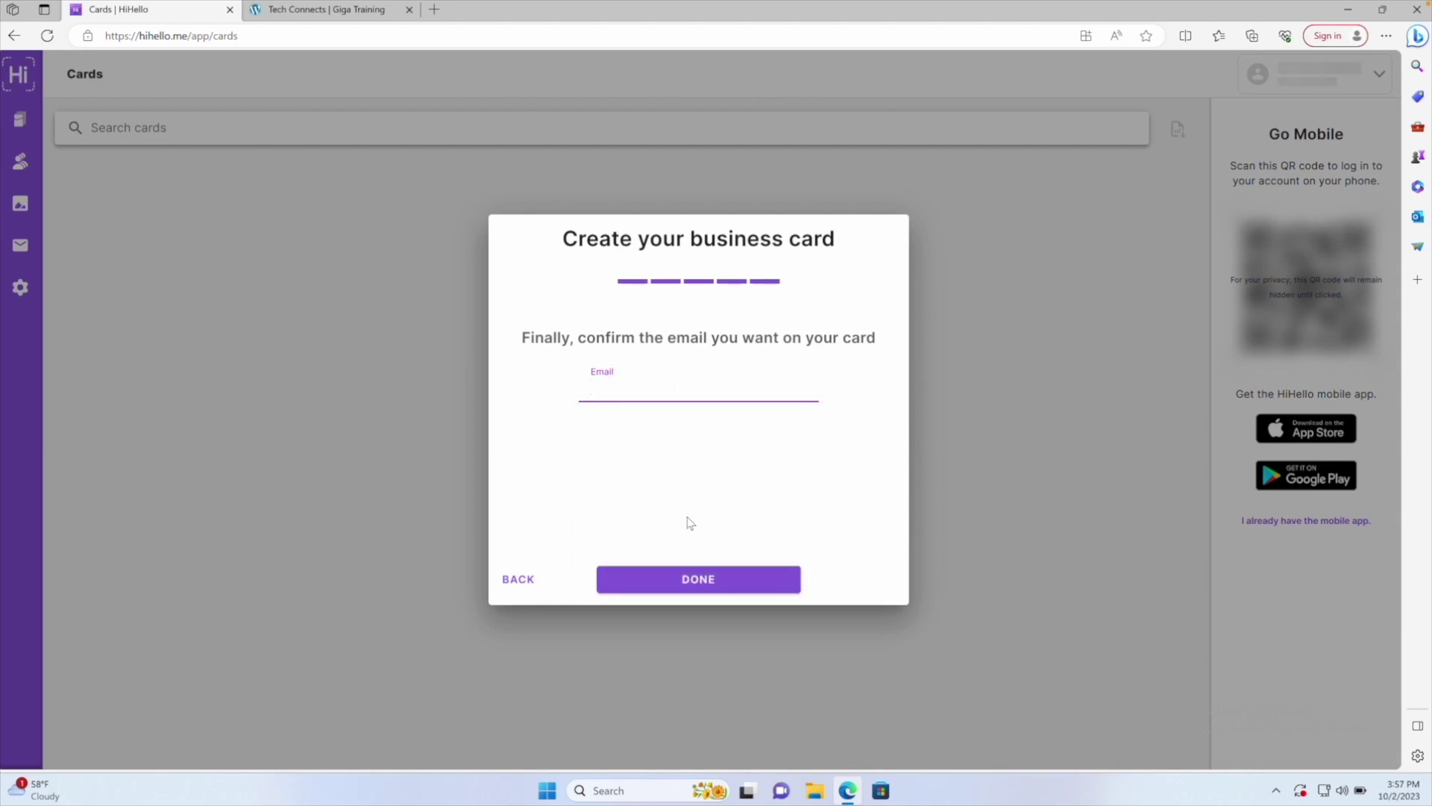
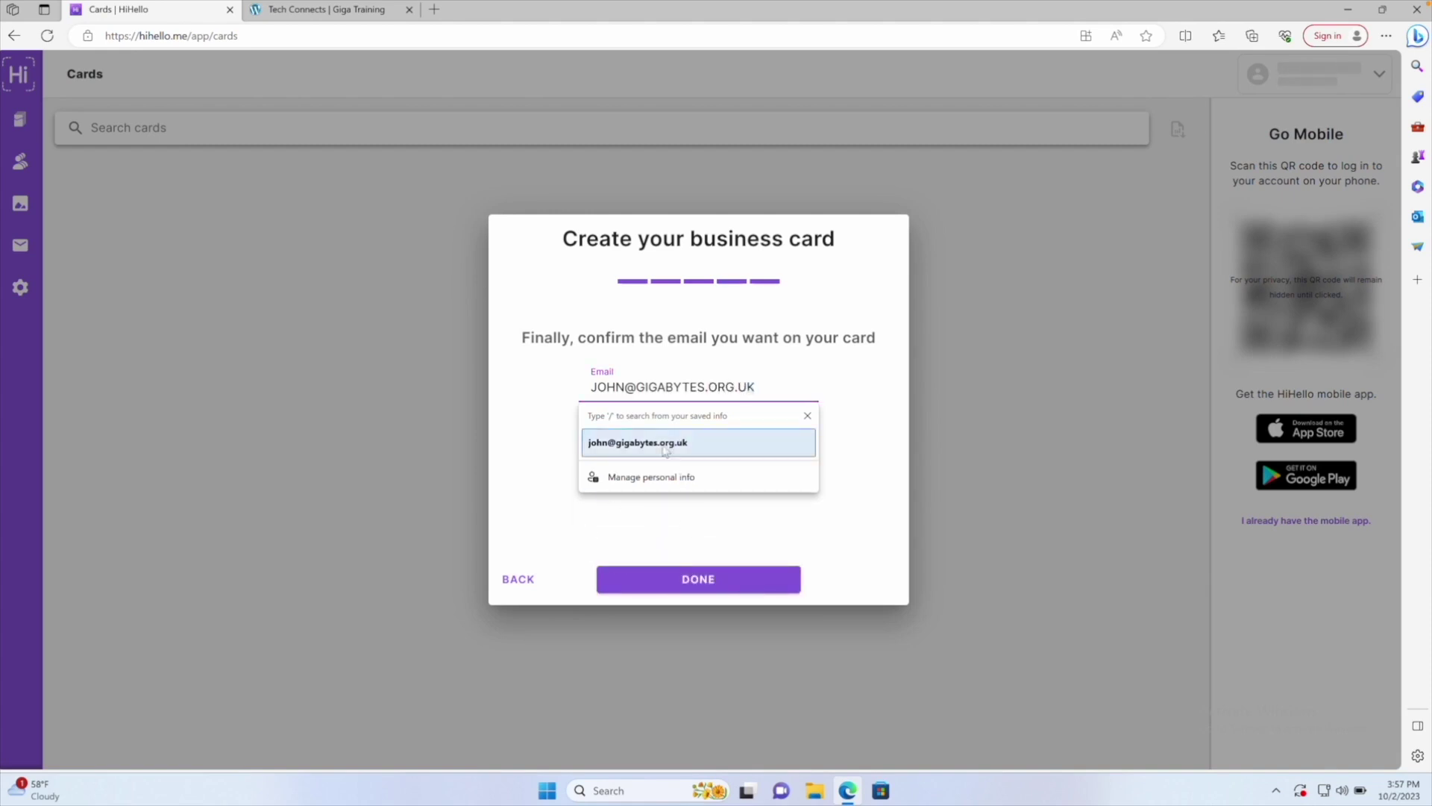
pyautogui.click(638, 442)
pyautogui.click(684, 576)
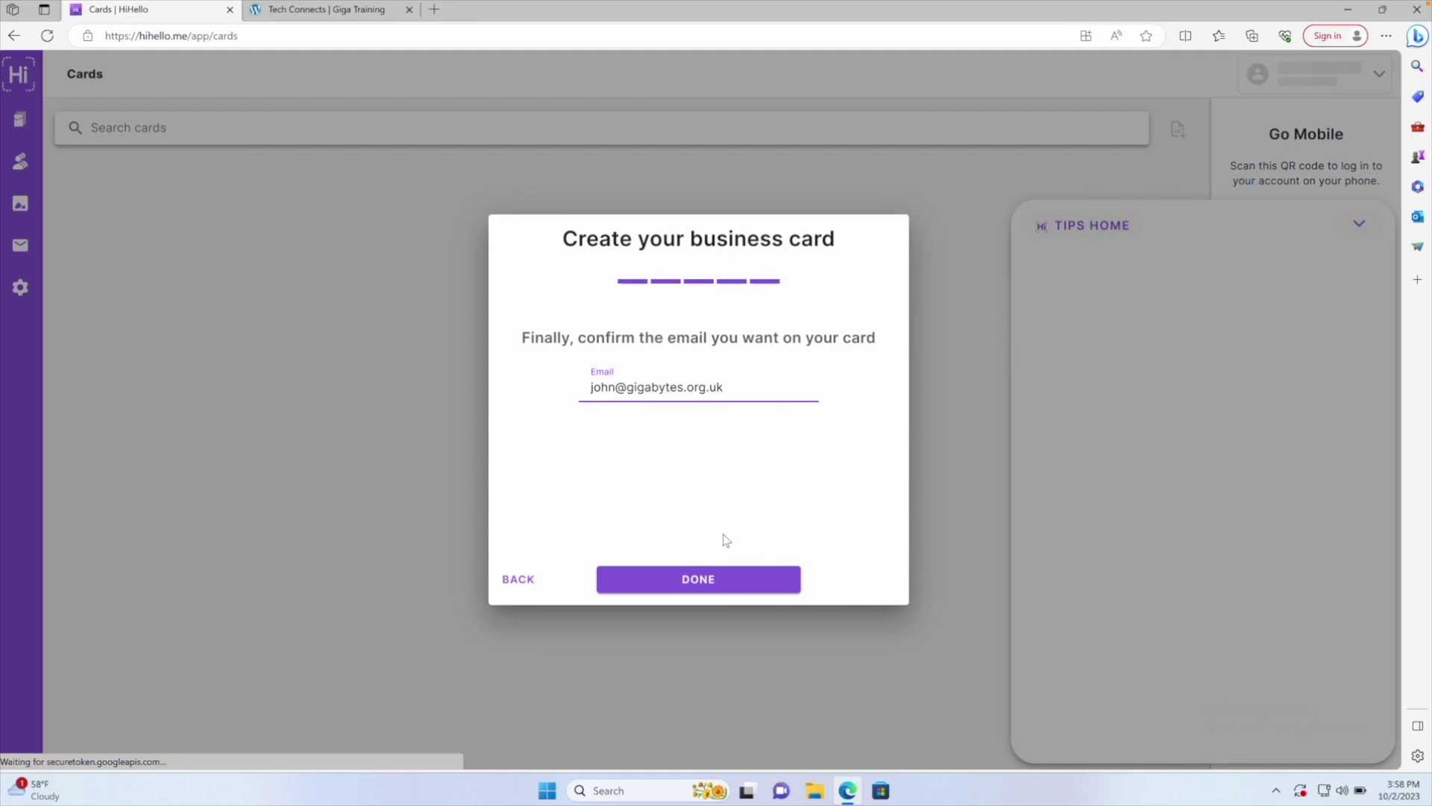
# Close the card wizard, collapse the Tips panel, and open the Work card
pyautogui.click(681, 577)
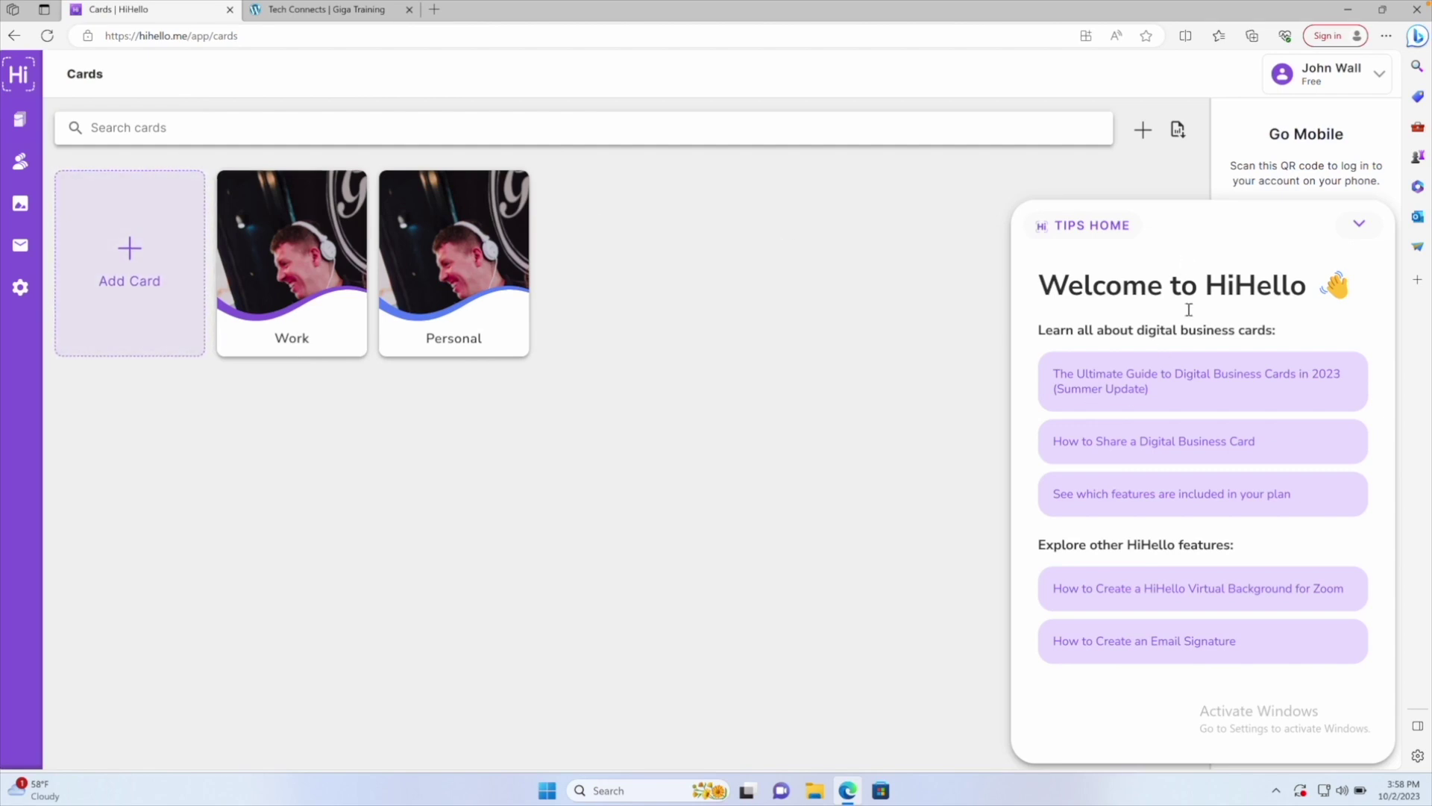
pyautogui.click(1359, 223)
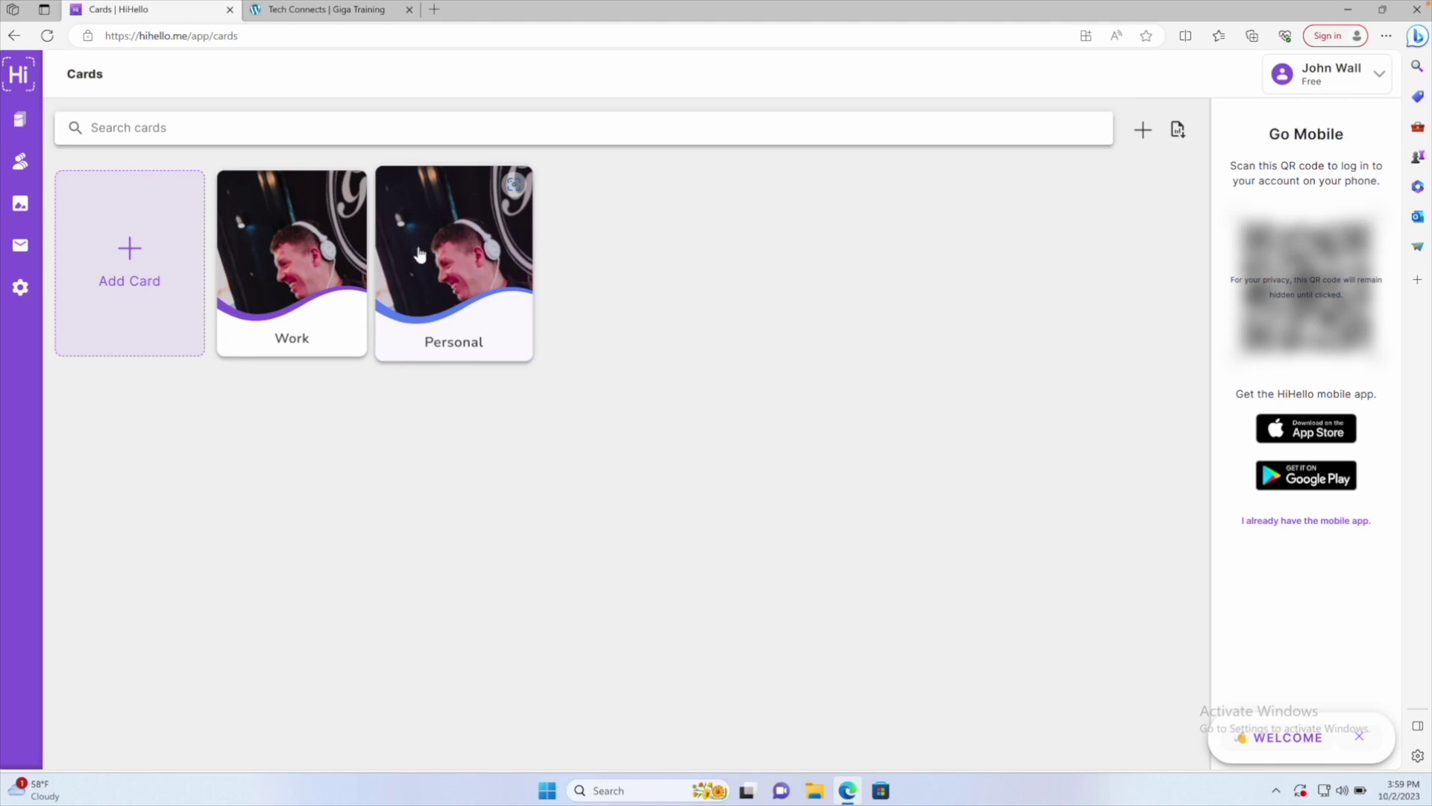
pyautogui.moveTo(423, 282)
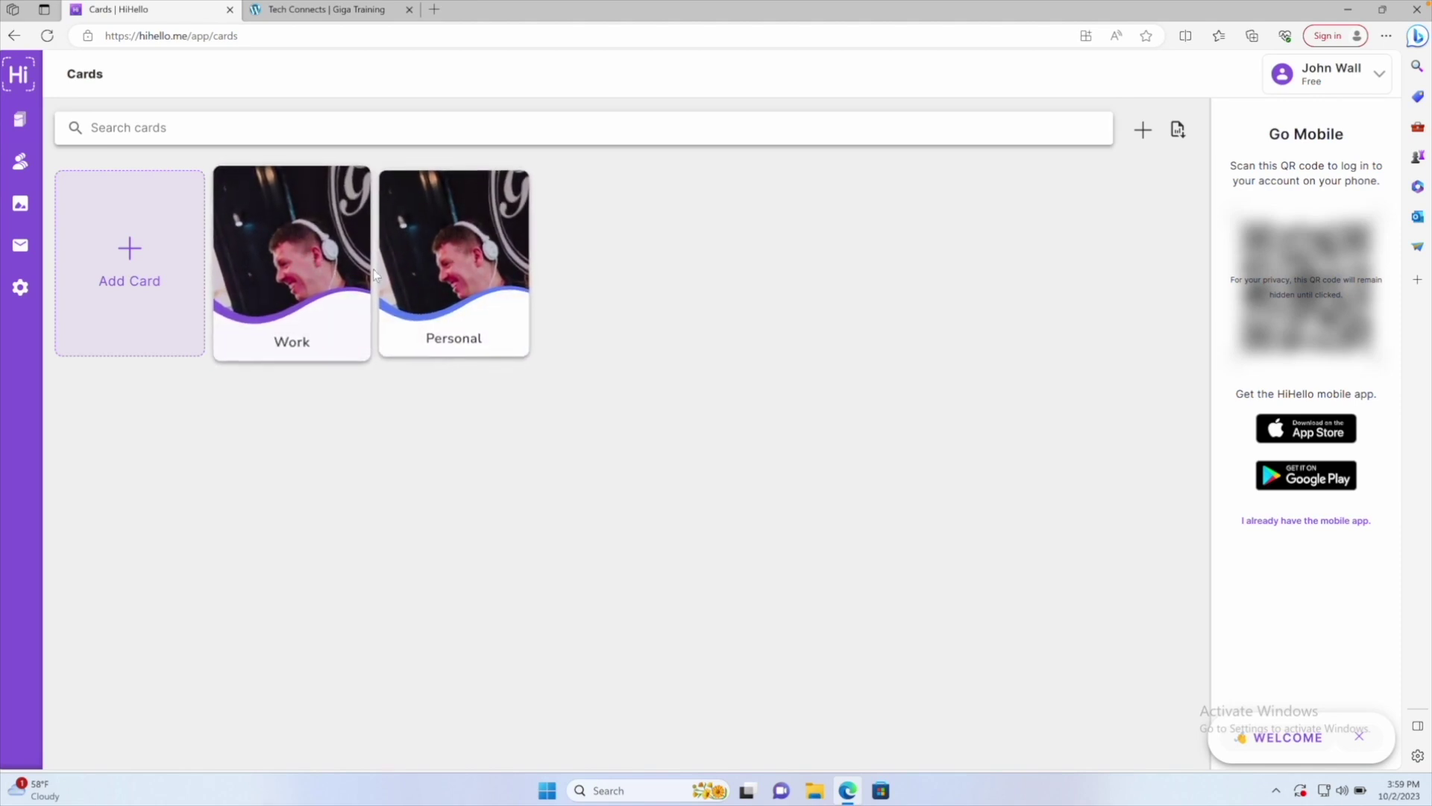
pyautogui.moveTo(437, 259)
pyautogui.moveTo(312, 255)
pyautogui.click(290, 259)
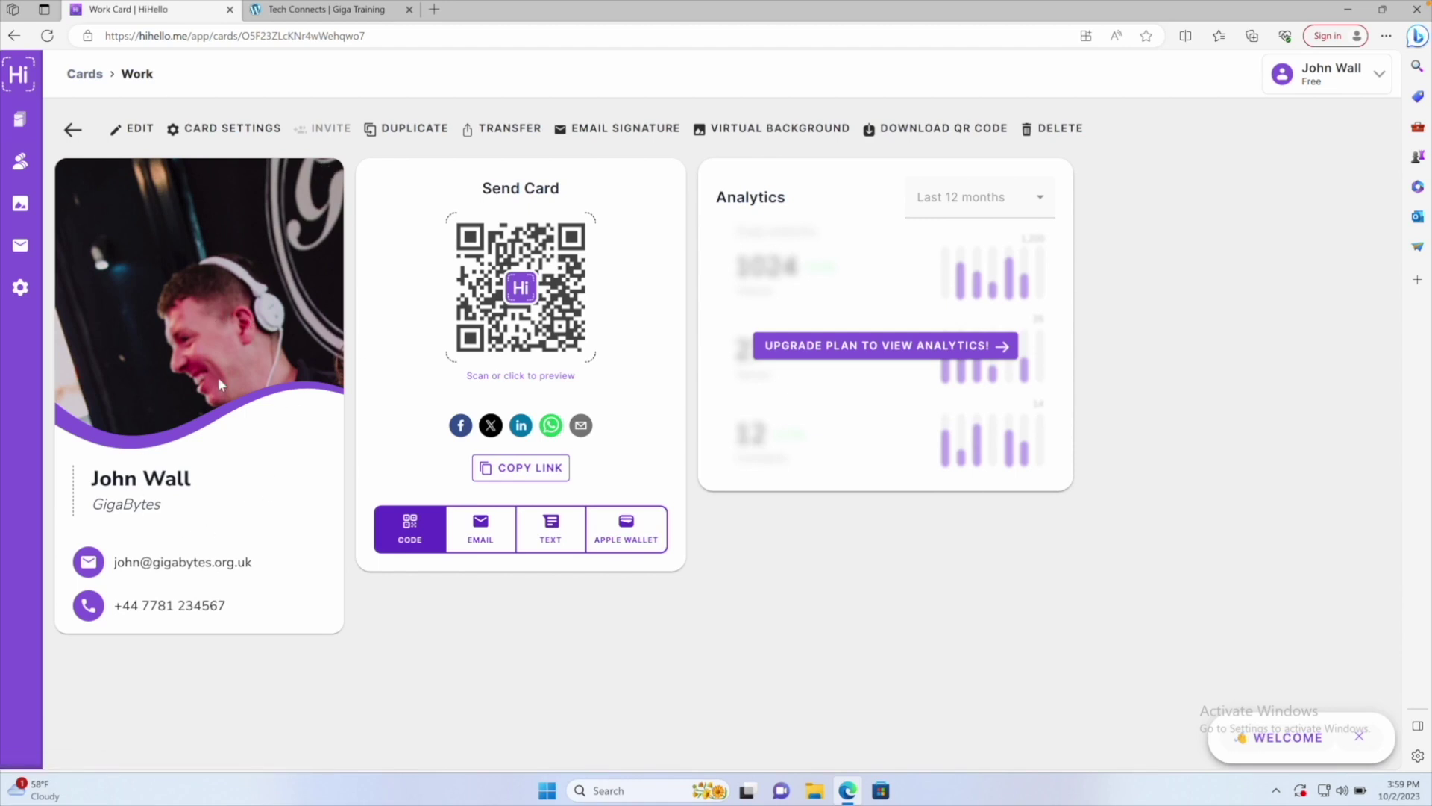
# Review the Work card's Pause card option in settings and close without pausing
pyautogui.click(203, 131)
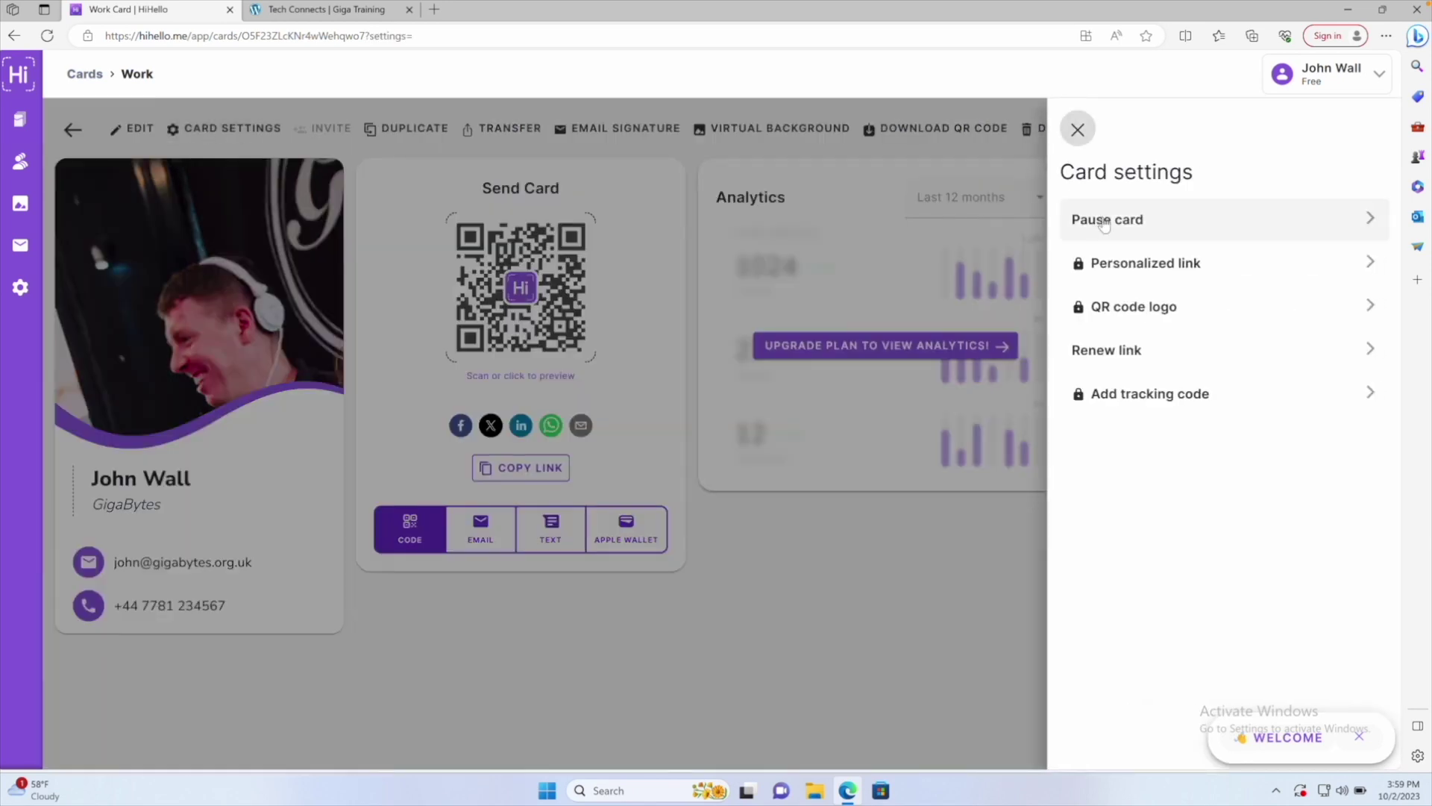
pyautogui.click(1104, 223)
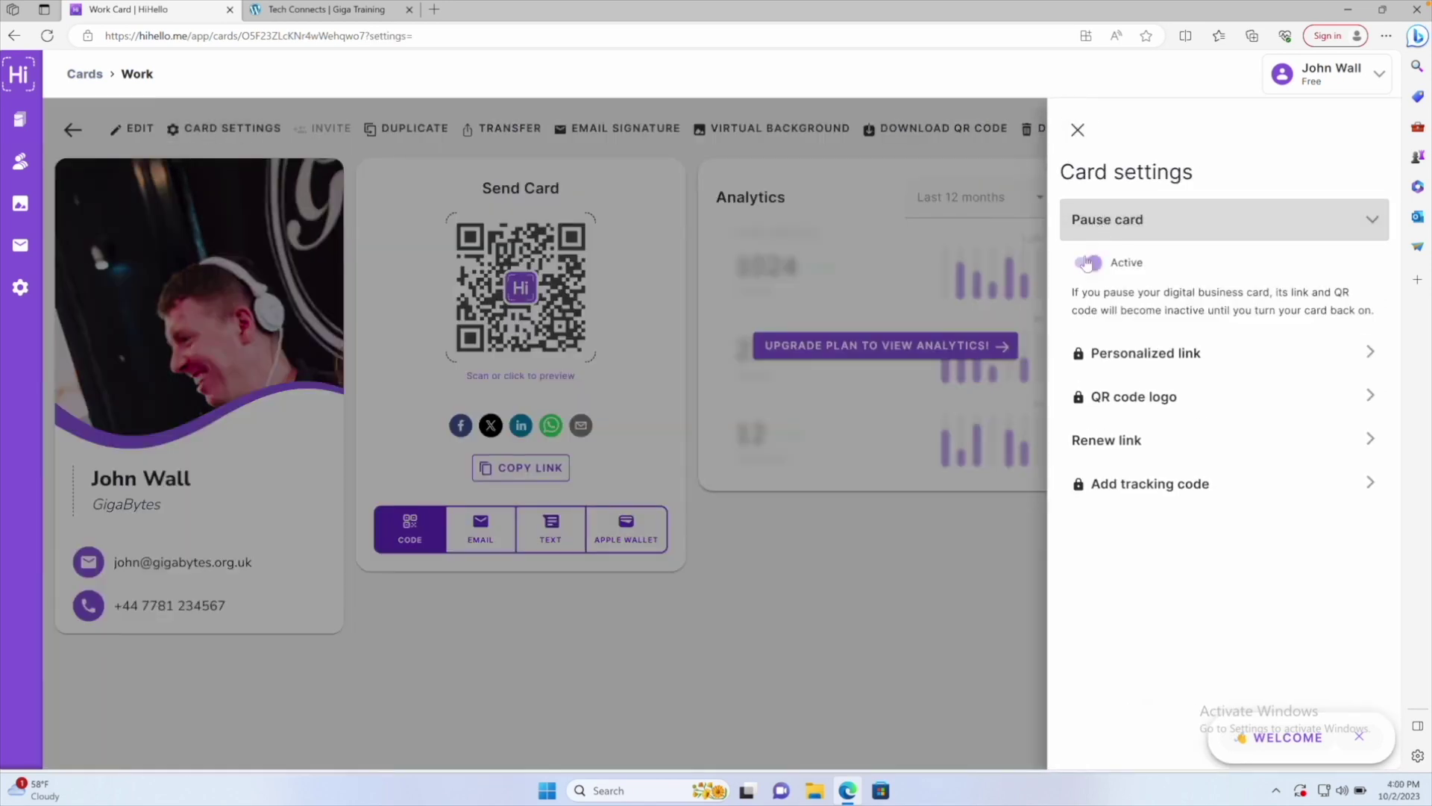
pyautogui.click(328, 348)
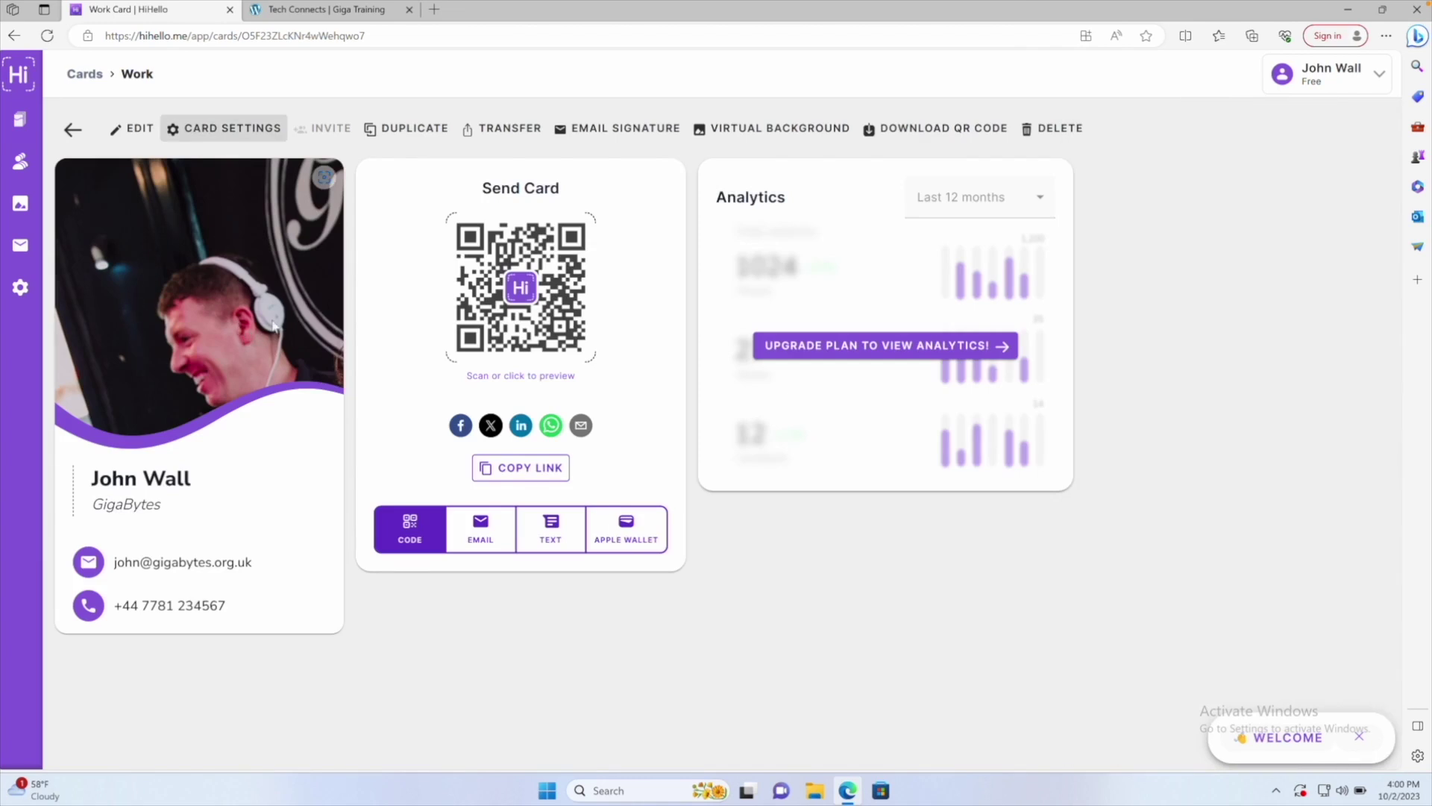
# Edit the Work card and fix the letter case in the Last Name field
pyautogui.click(140, 131)
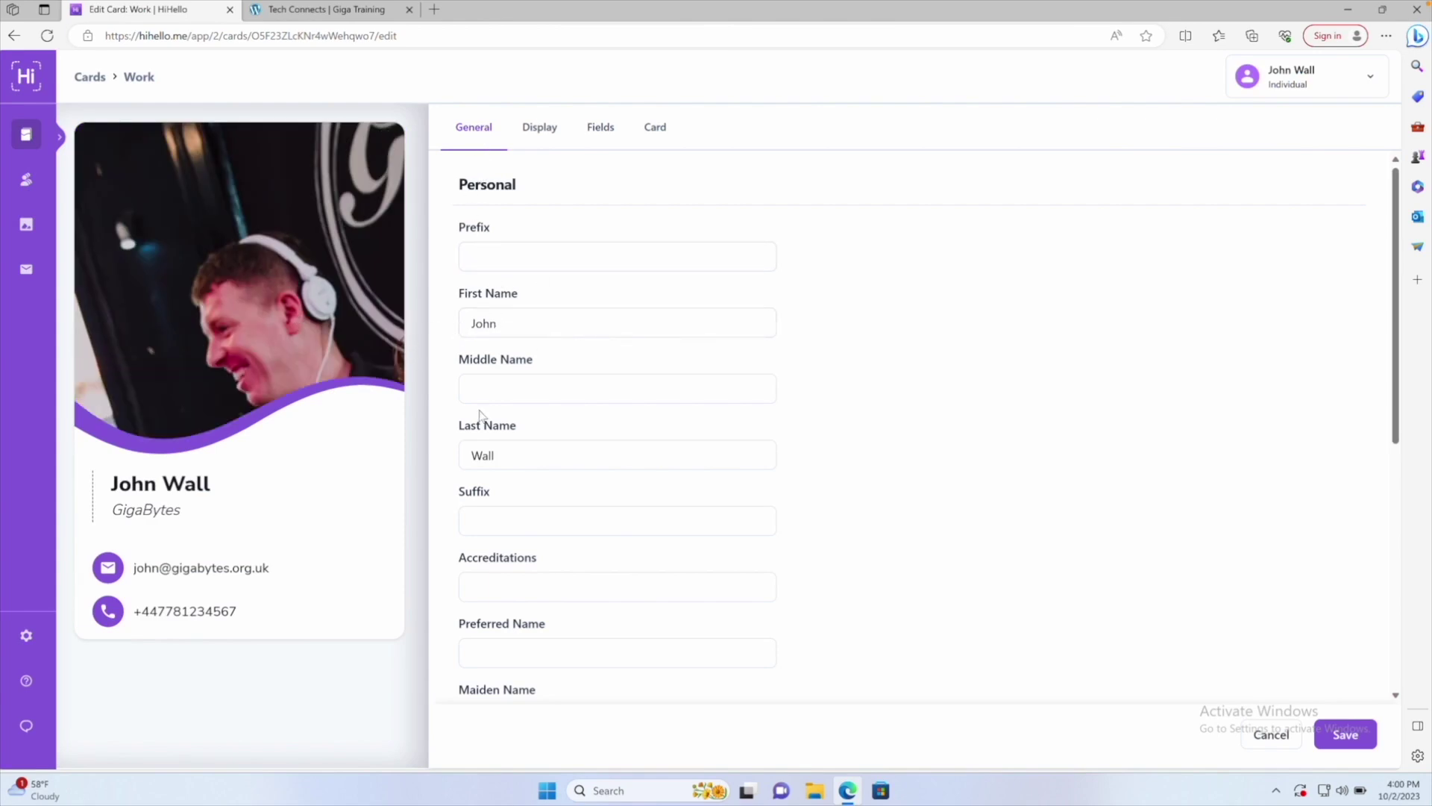
pyautogui.click(519, 454)
pyautogui.write('S')
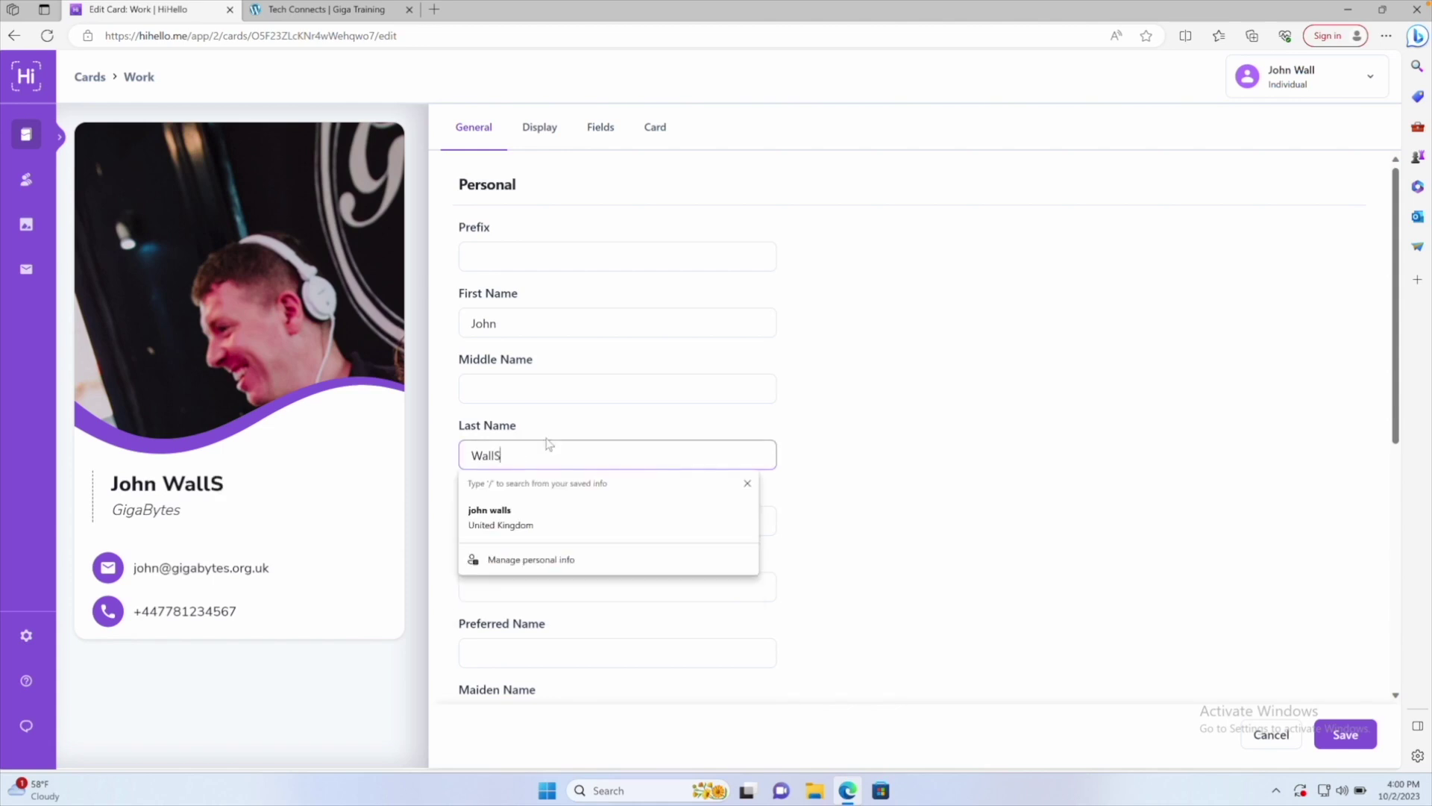
pyautogui.press('BackSpace')
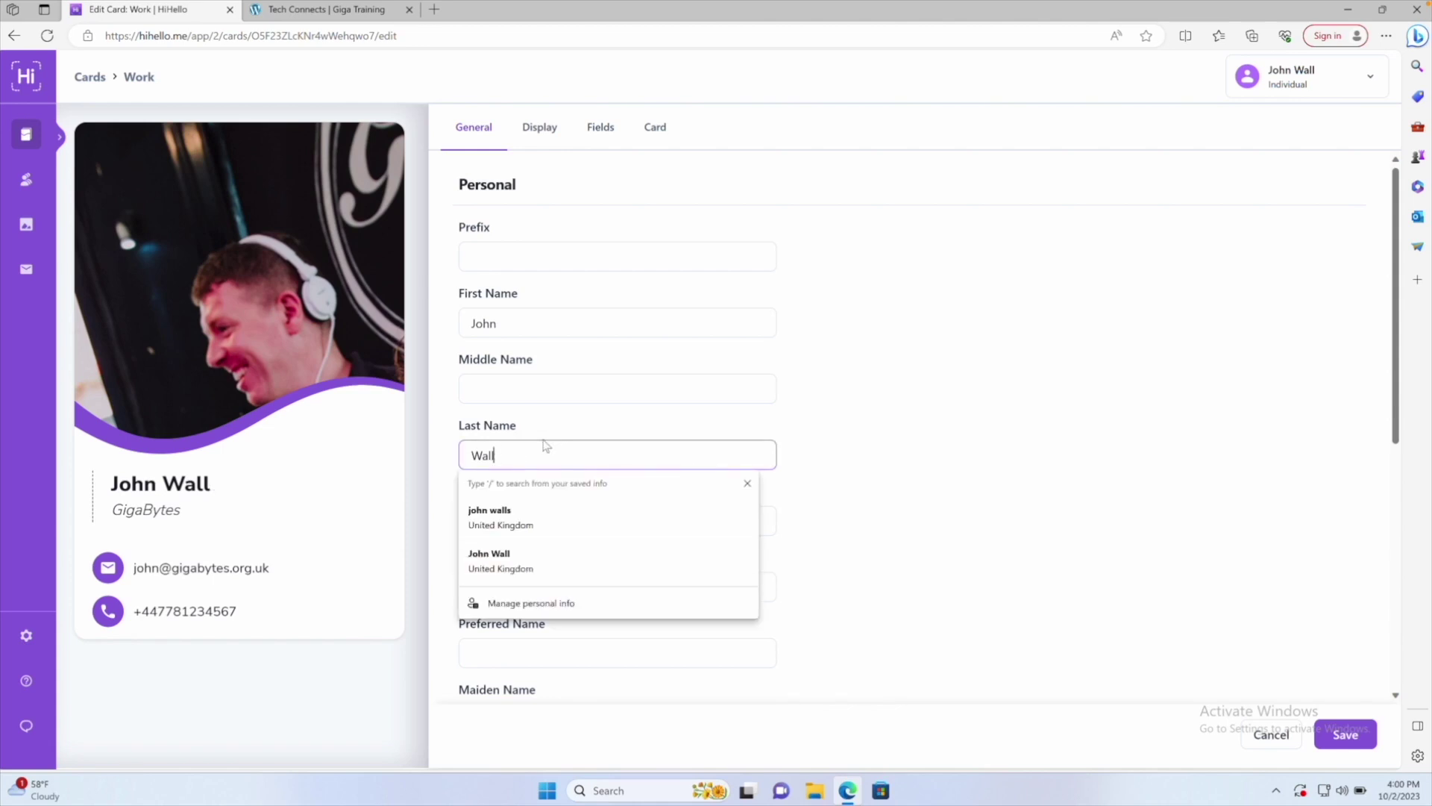
pyautogui.write('s')
pyautogui.click(547, 435)
# Add the accreditation 'BTEC Music Dip'
pyautogui.scroll(-1, 547, 435)
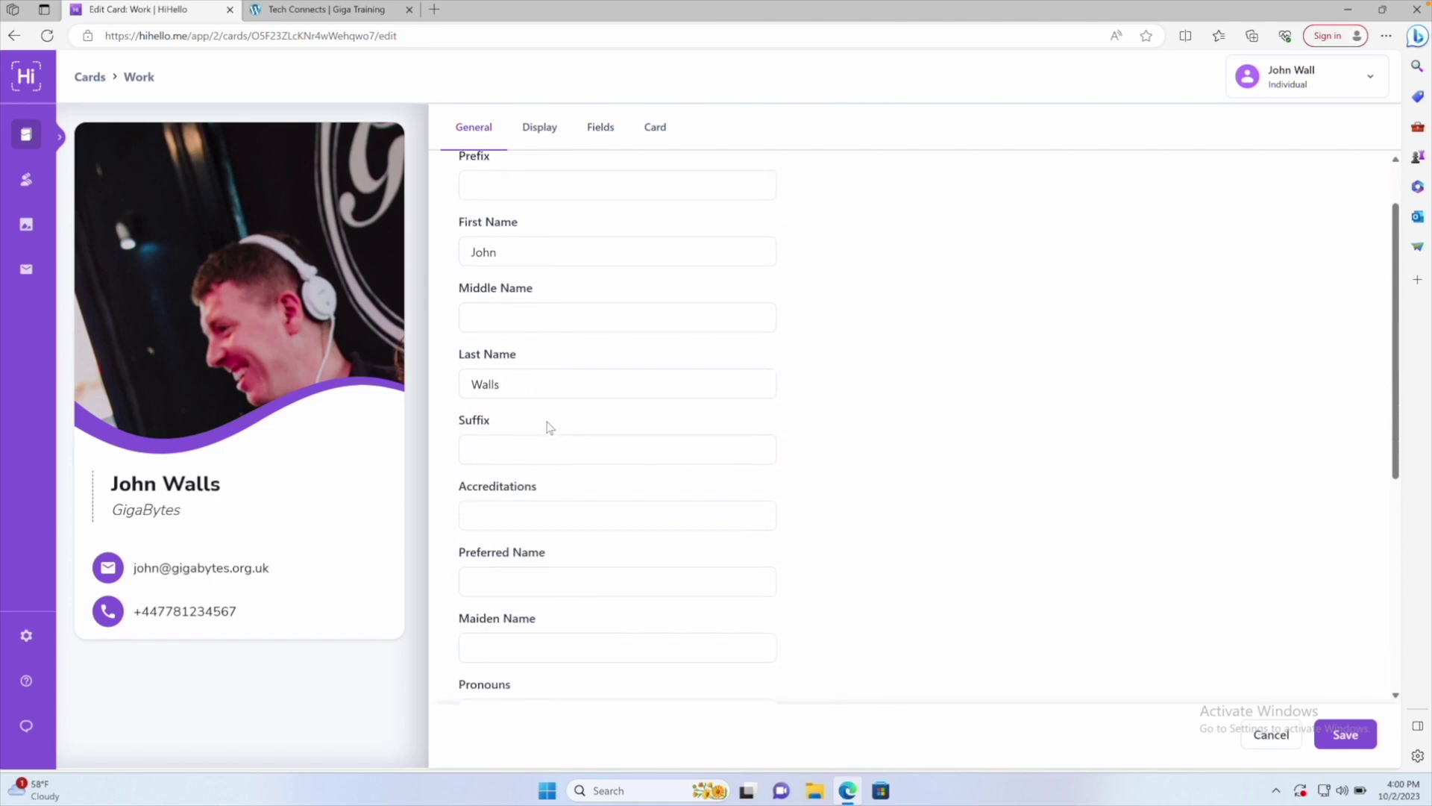
pyautogui.click(502, 511)
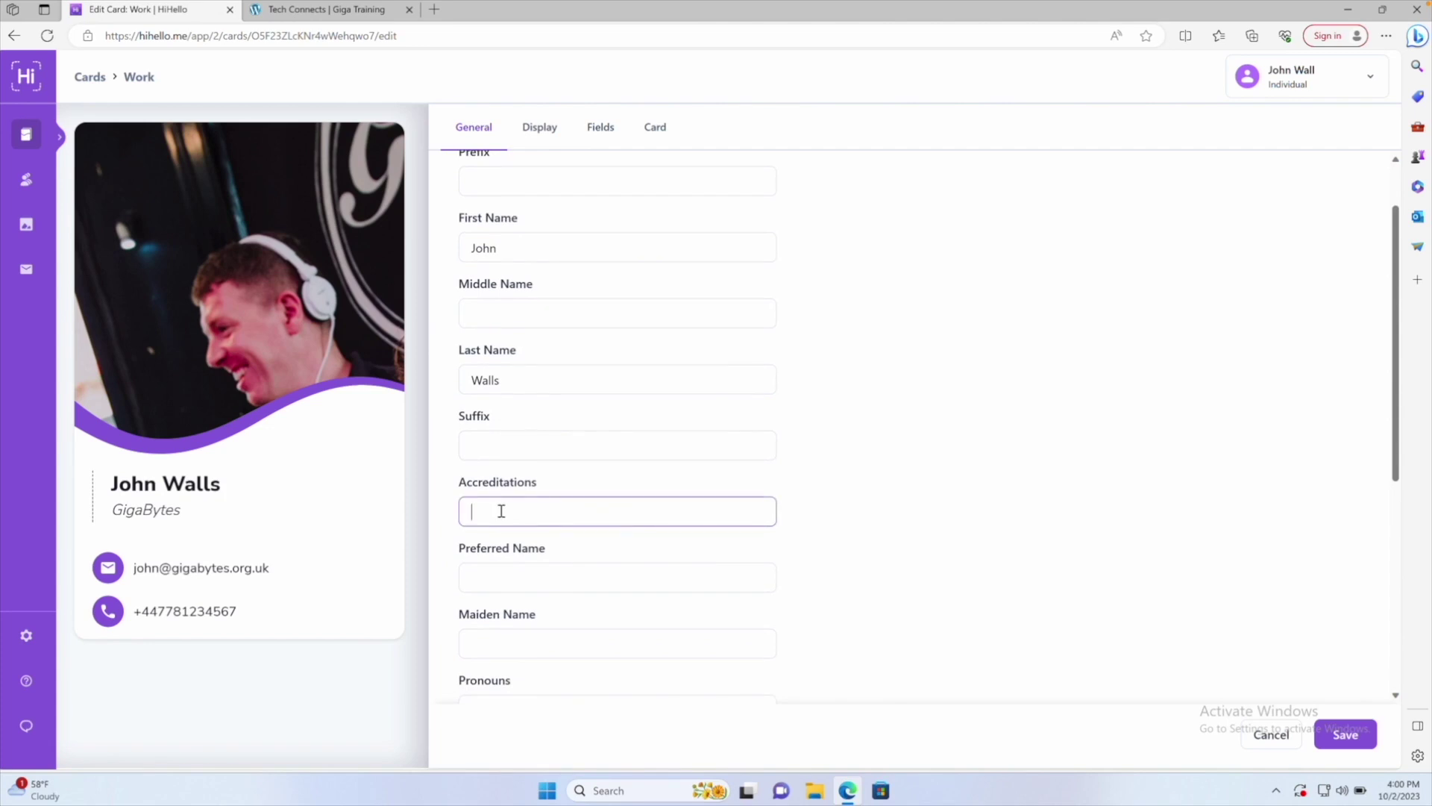
pyautogui.write('BTEC Music')
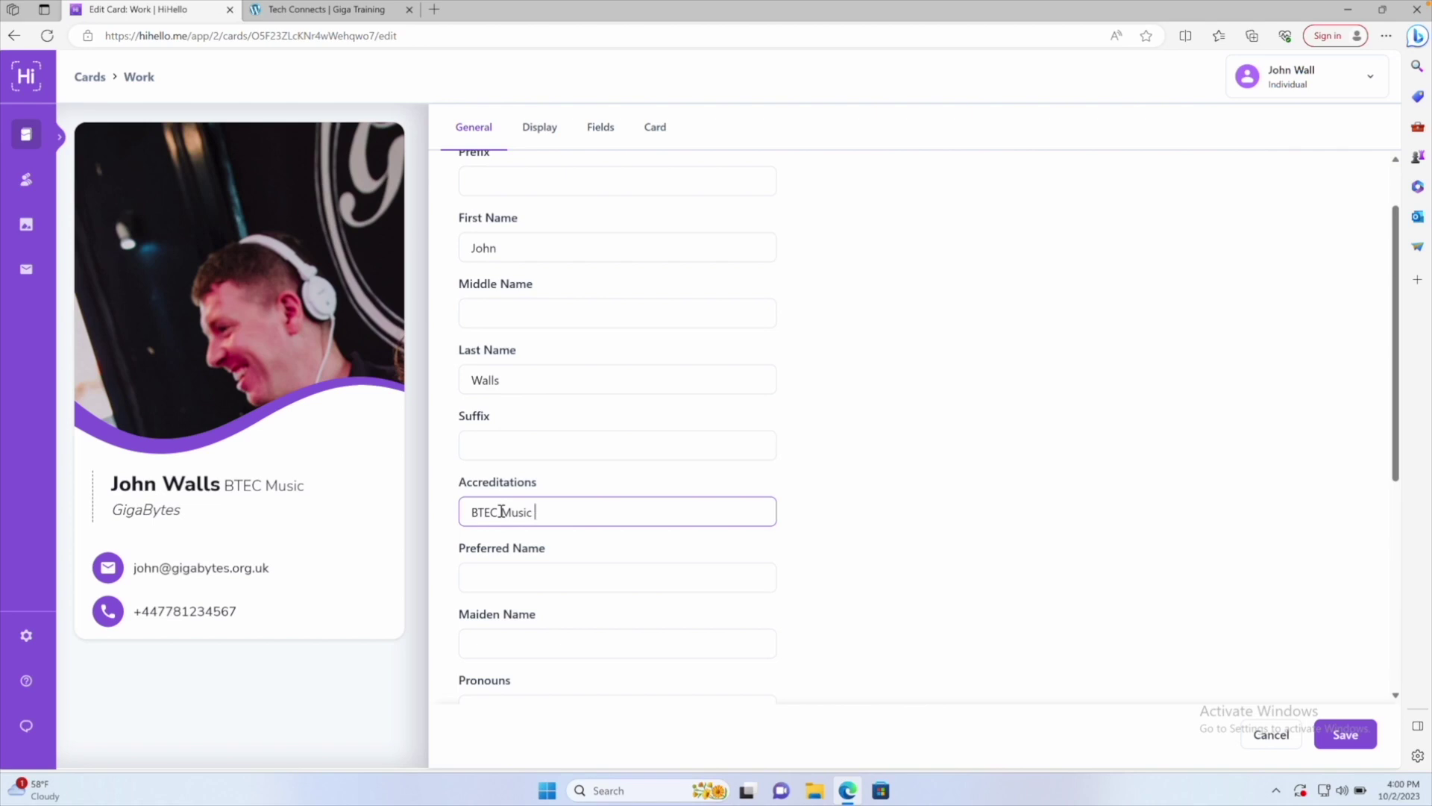
pyautogui.write('Dip')
# Enter the headline 'Community Facilator' with corrected capitalisation
pyautogui.scroll(-2, 495, 508)
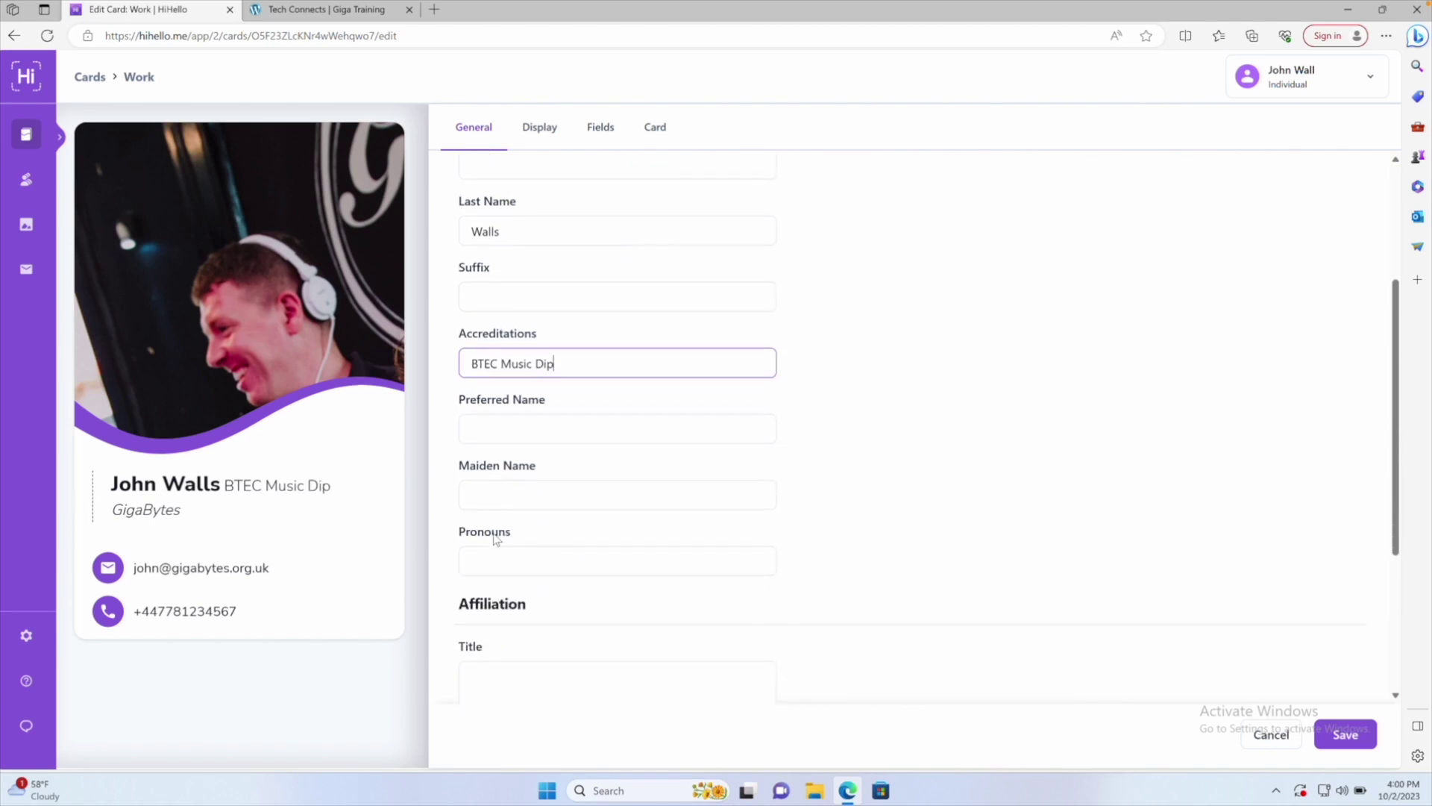
pyautogui.scroll(-3, 496, 566)
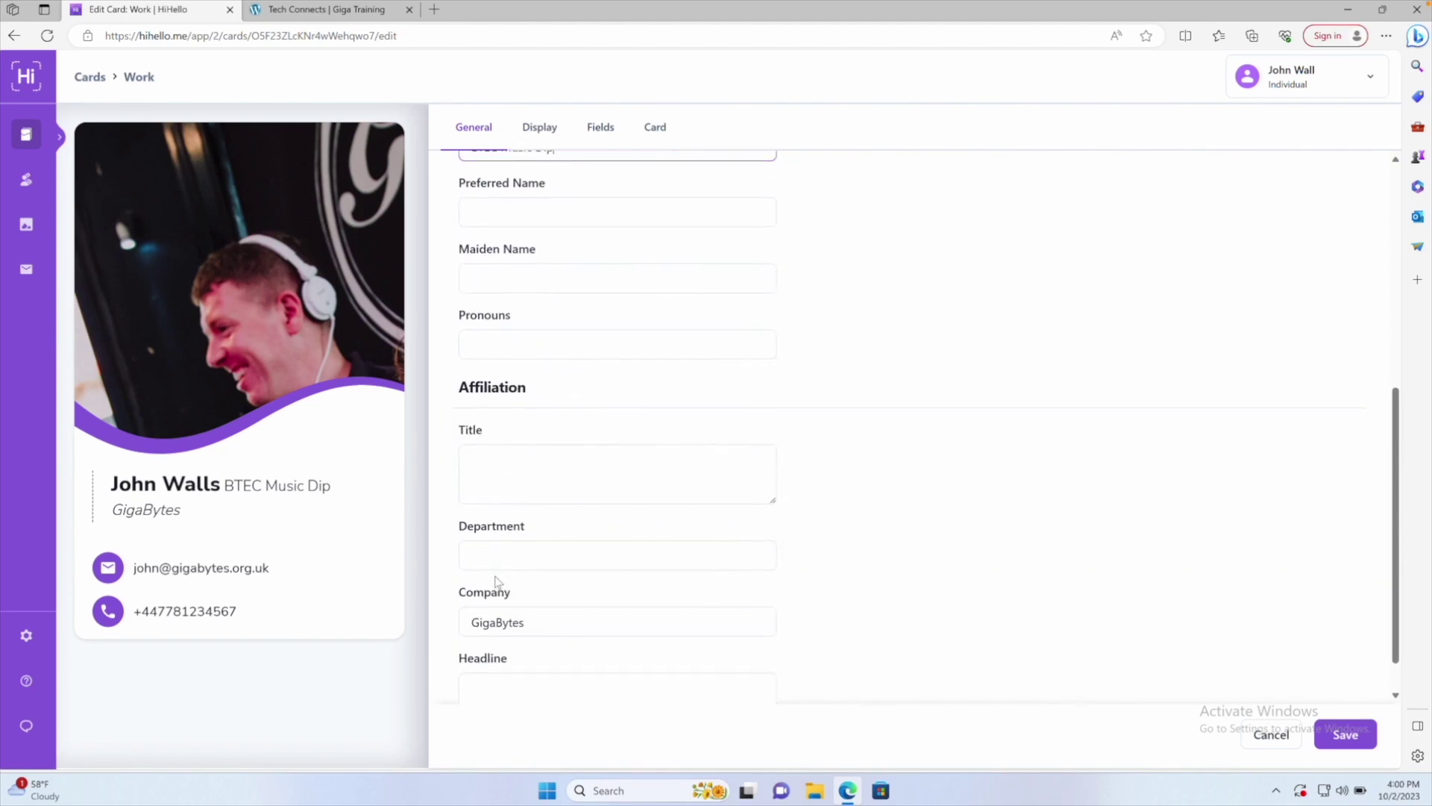
pyautogui.scroll(-1, 497, 583)
pyautogui.scroll(1, 490, 621)
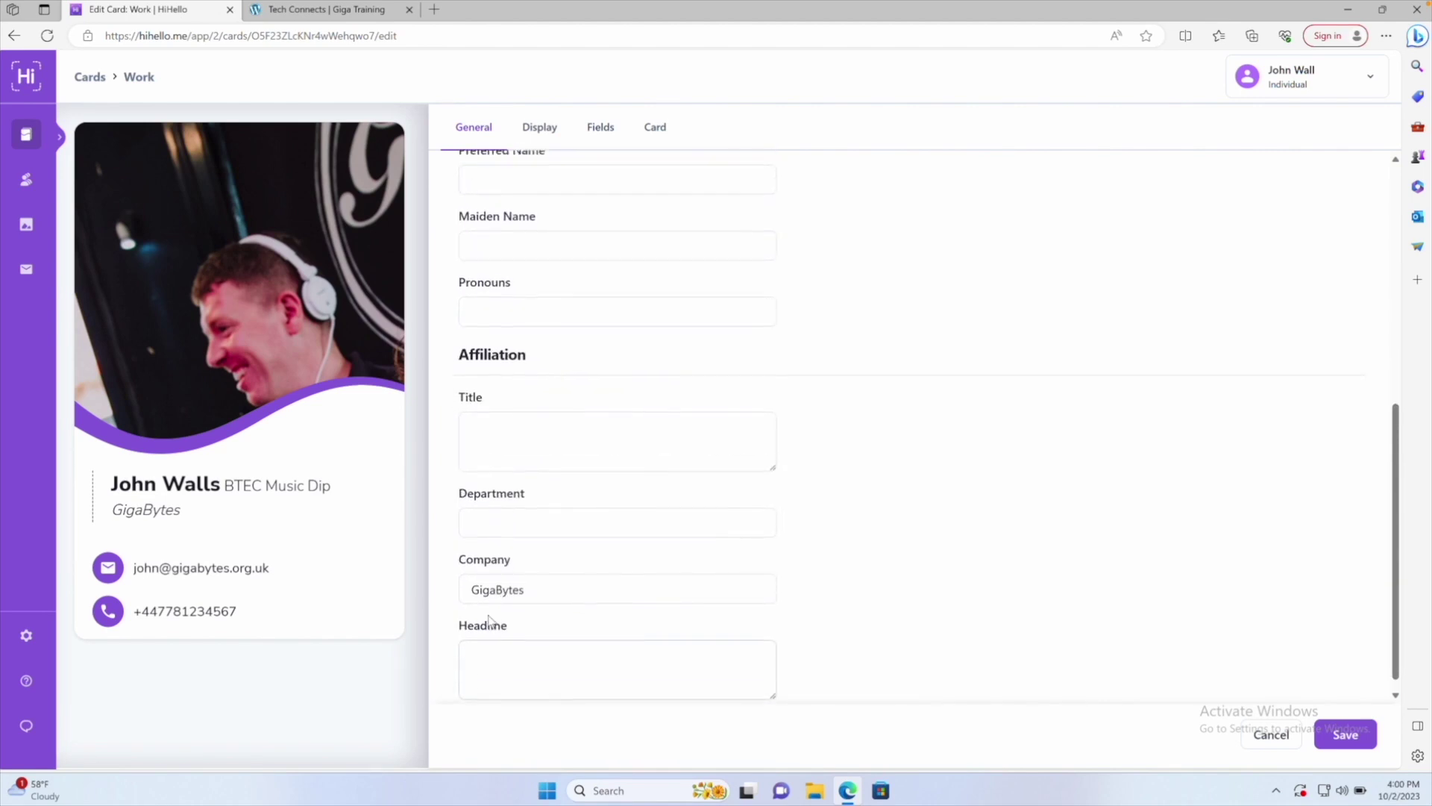
pyautogui.click(492, 651)
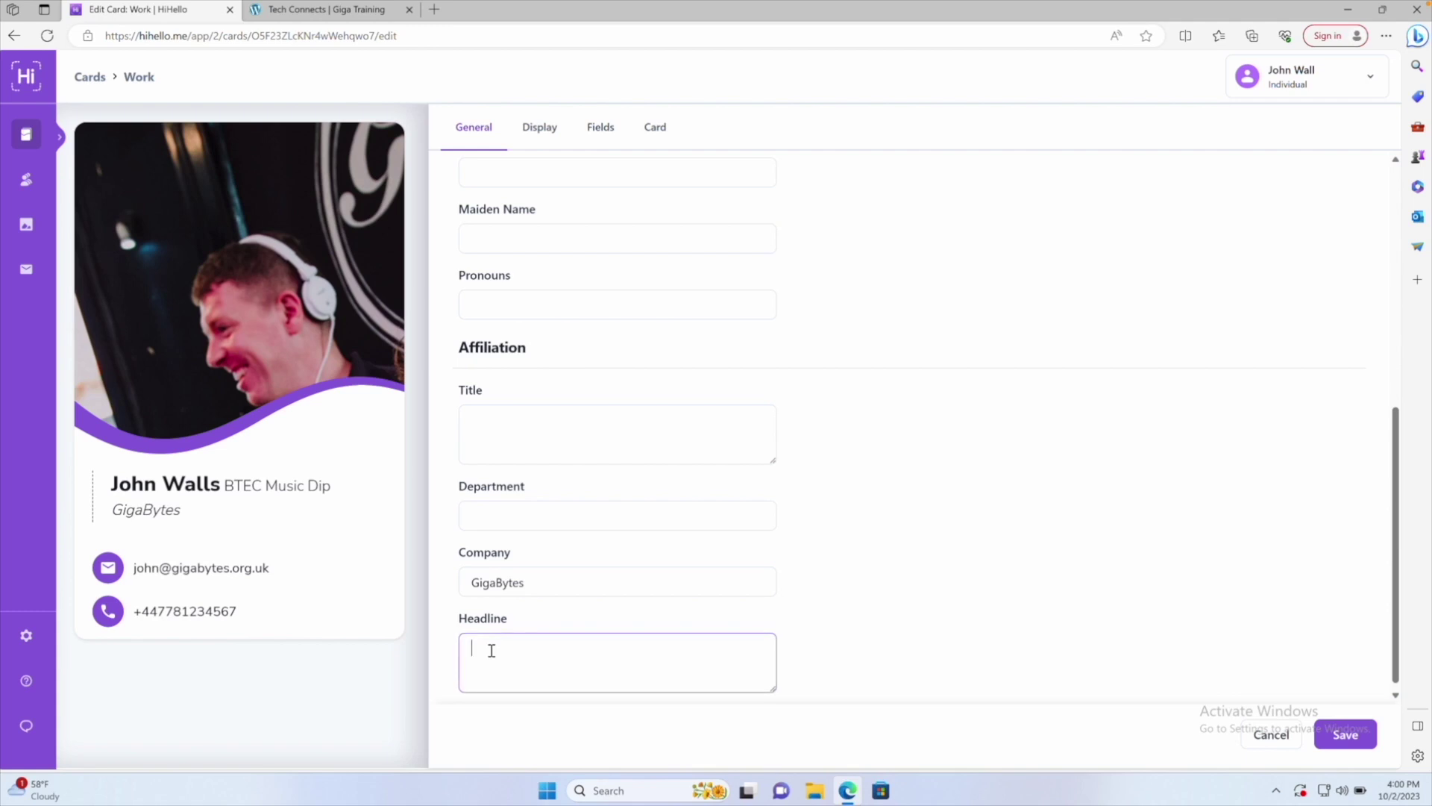
pyautogui.write('Mut')
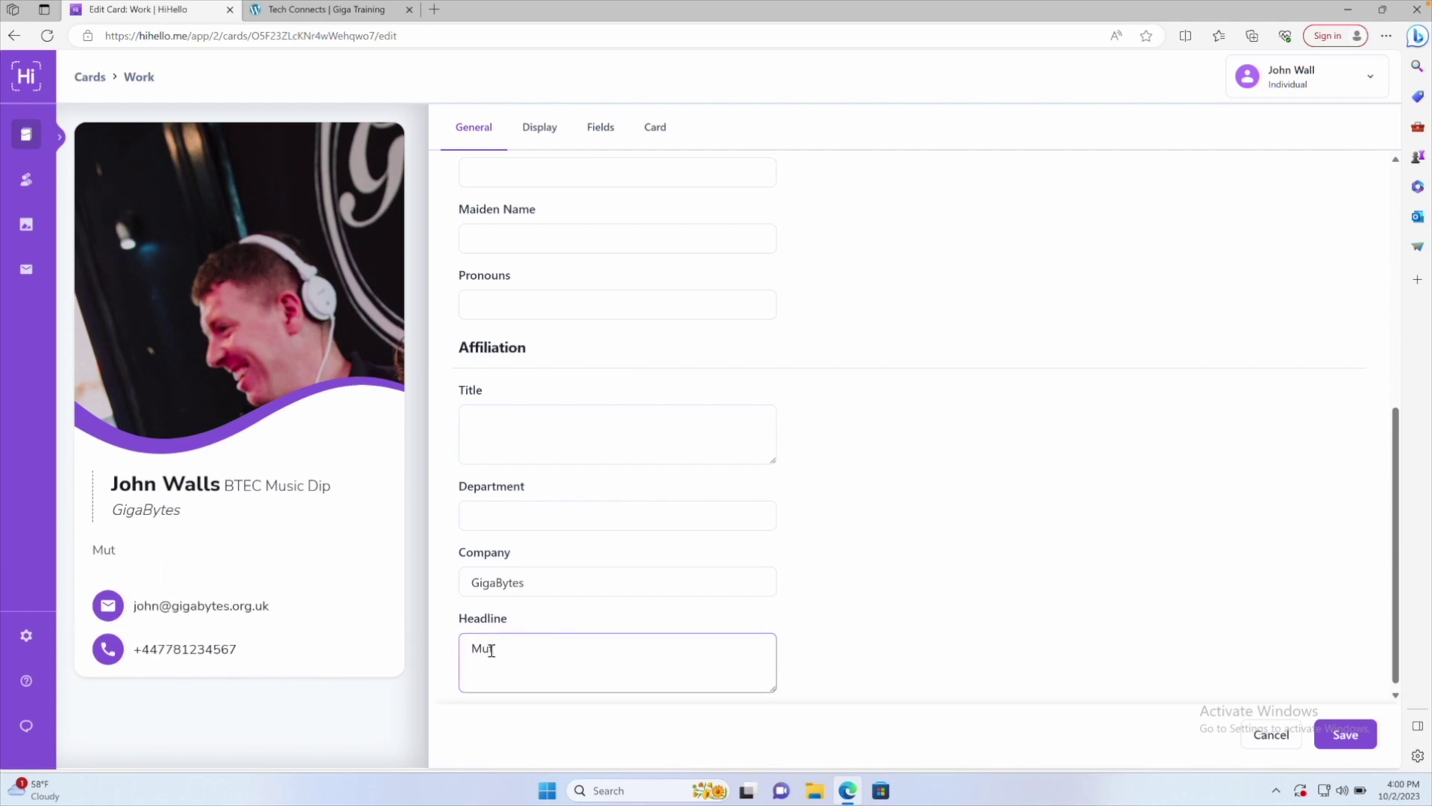
pyautogui.press('BackSpace')
pyautogui.press('BackSpace')
pyautogui.press('BackSpace')
pyautogui.write('COmmunity Facil')
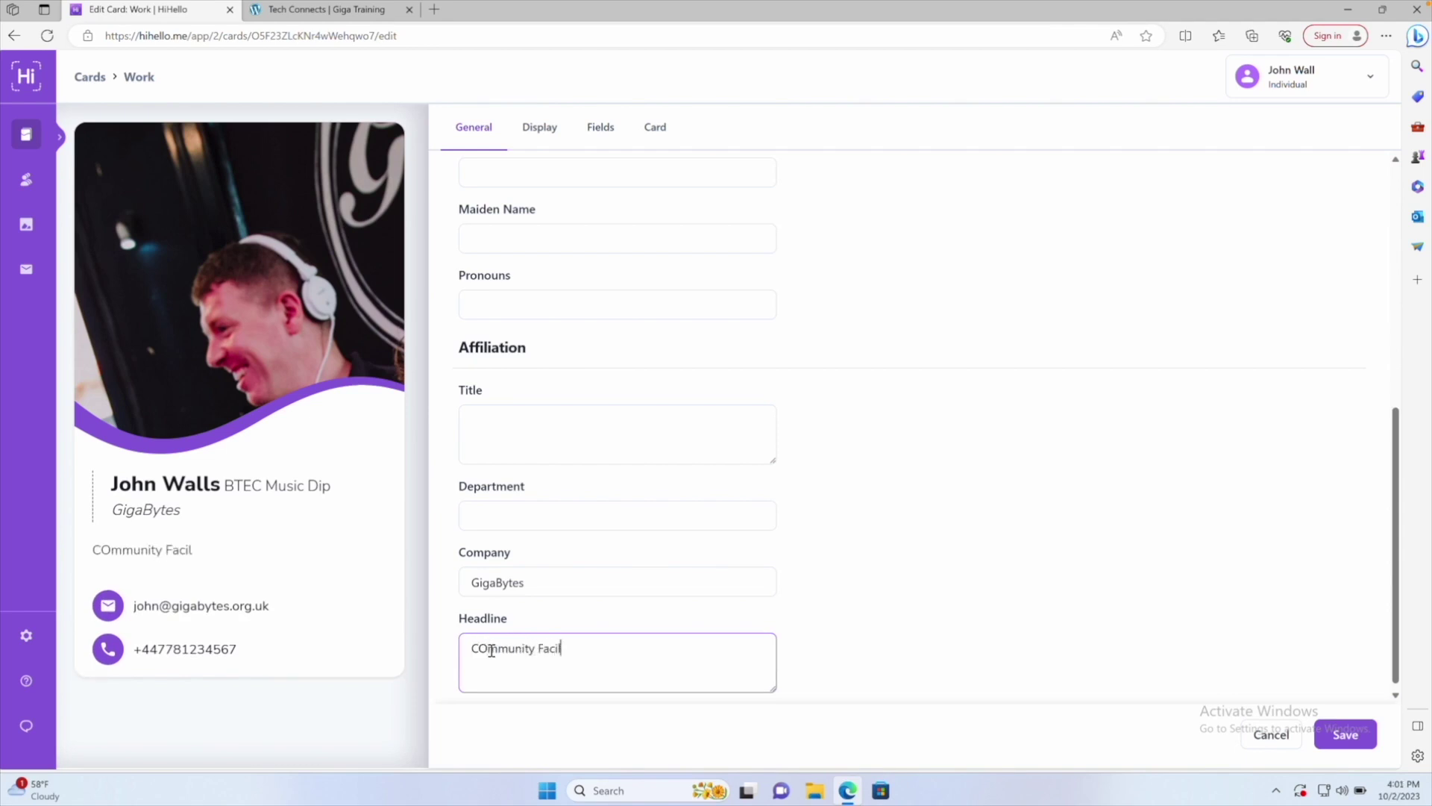
pyautogui.write('ator')
pyautogui.click(492, 651)
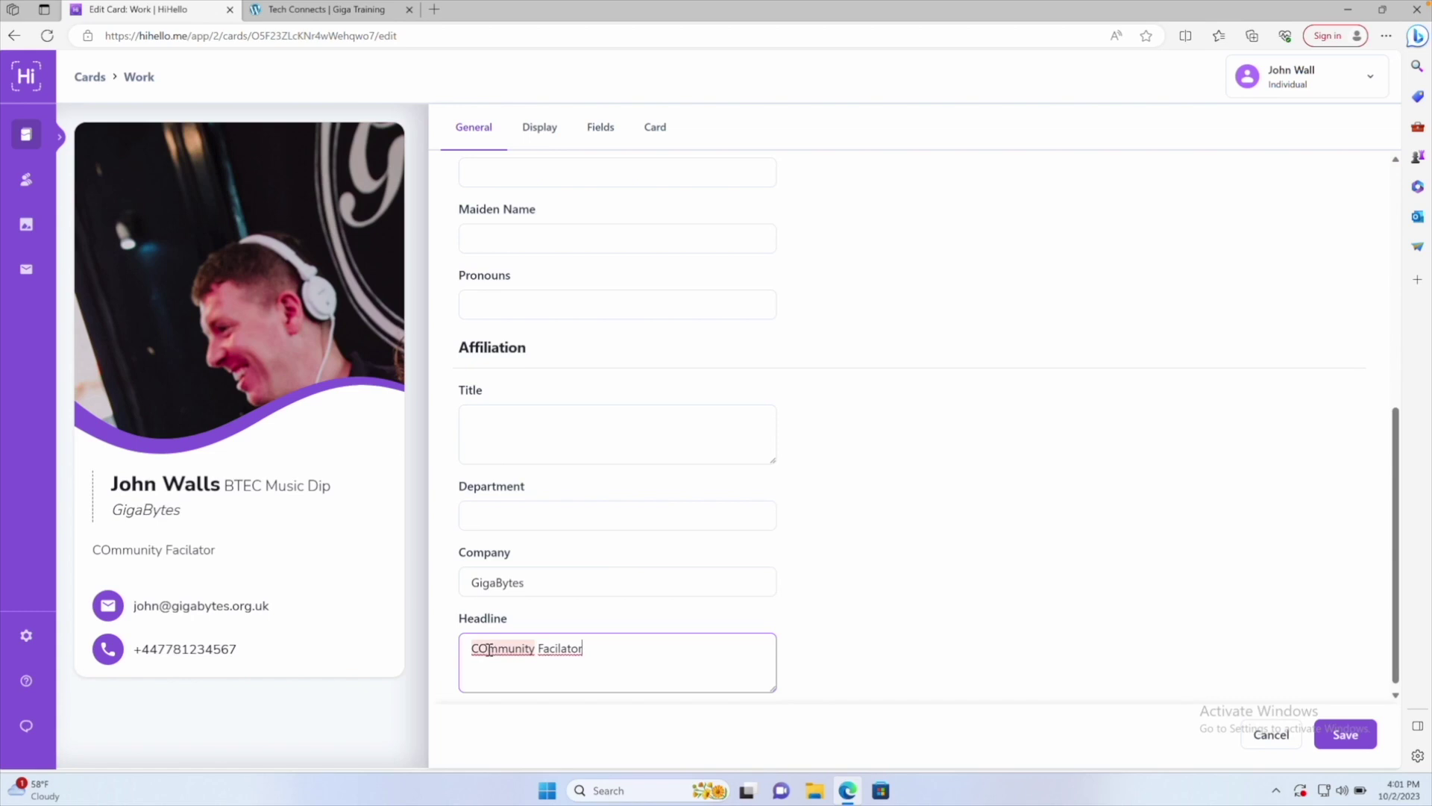
pyautogui.press('BackSpace')
pyautogui.press('BackSpace')
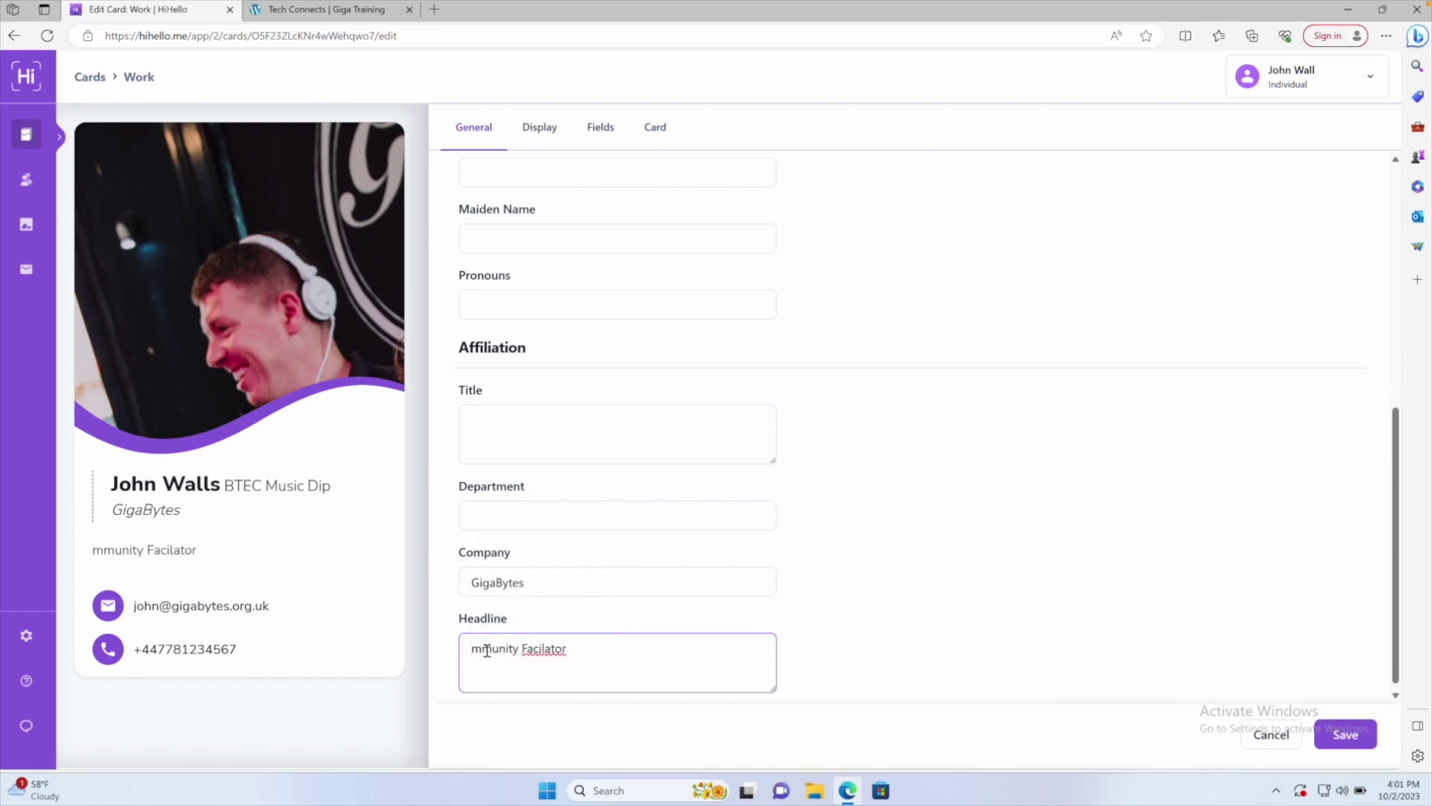
pyautogui.write('Co')
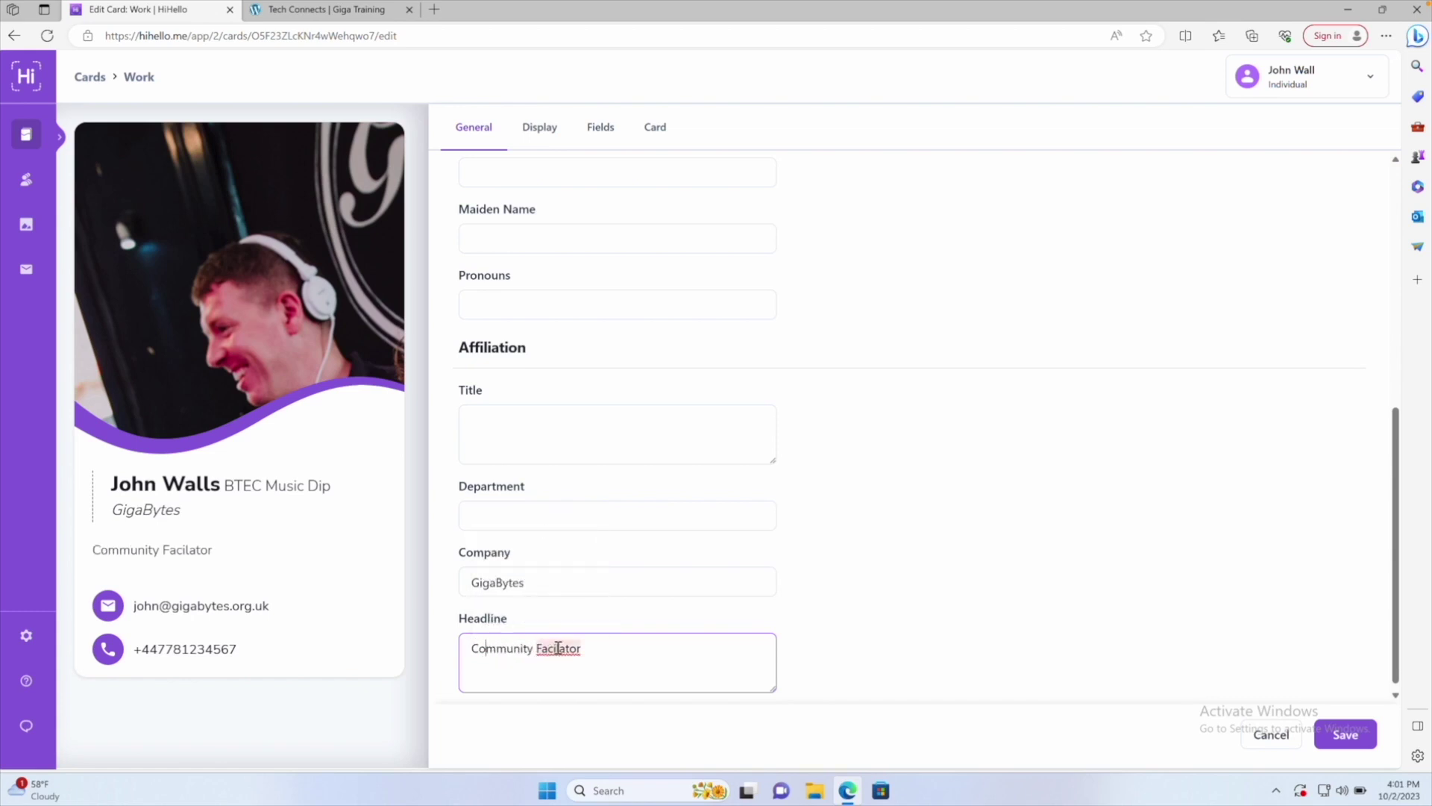
# Correct 'Facilator' to 'Facilitator' via the spelling suggestion and save the card
pyautogui.rightClick(558, 649)
pyautogui.press('Down')
pyautogui.press('Return')
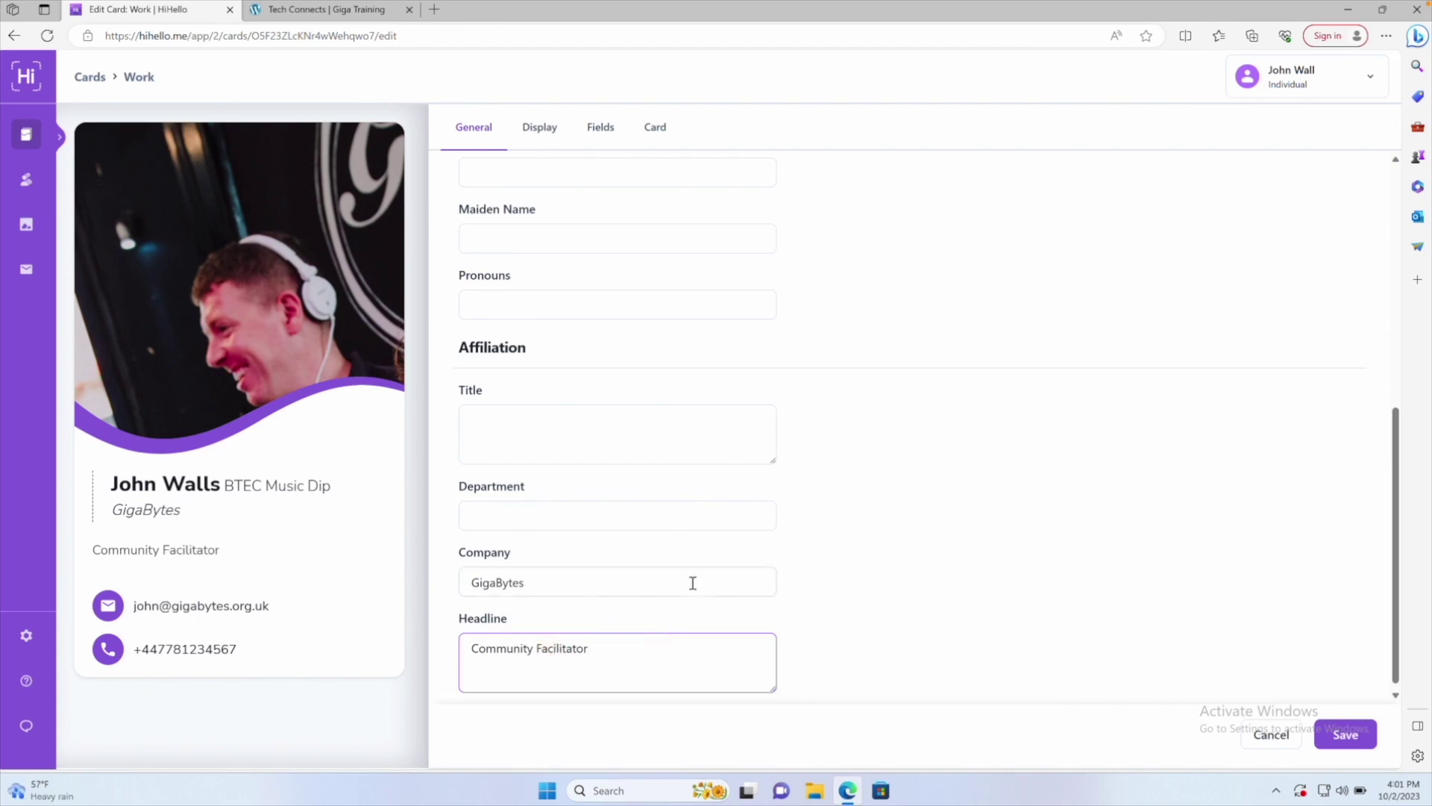
pyautogui.click(1325, 734)
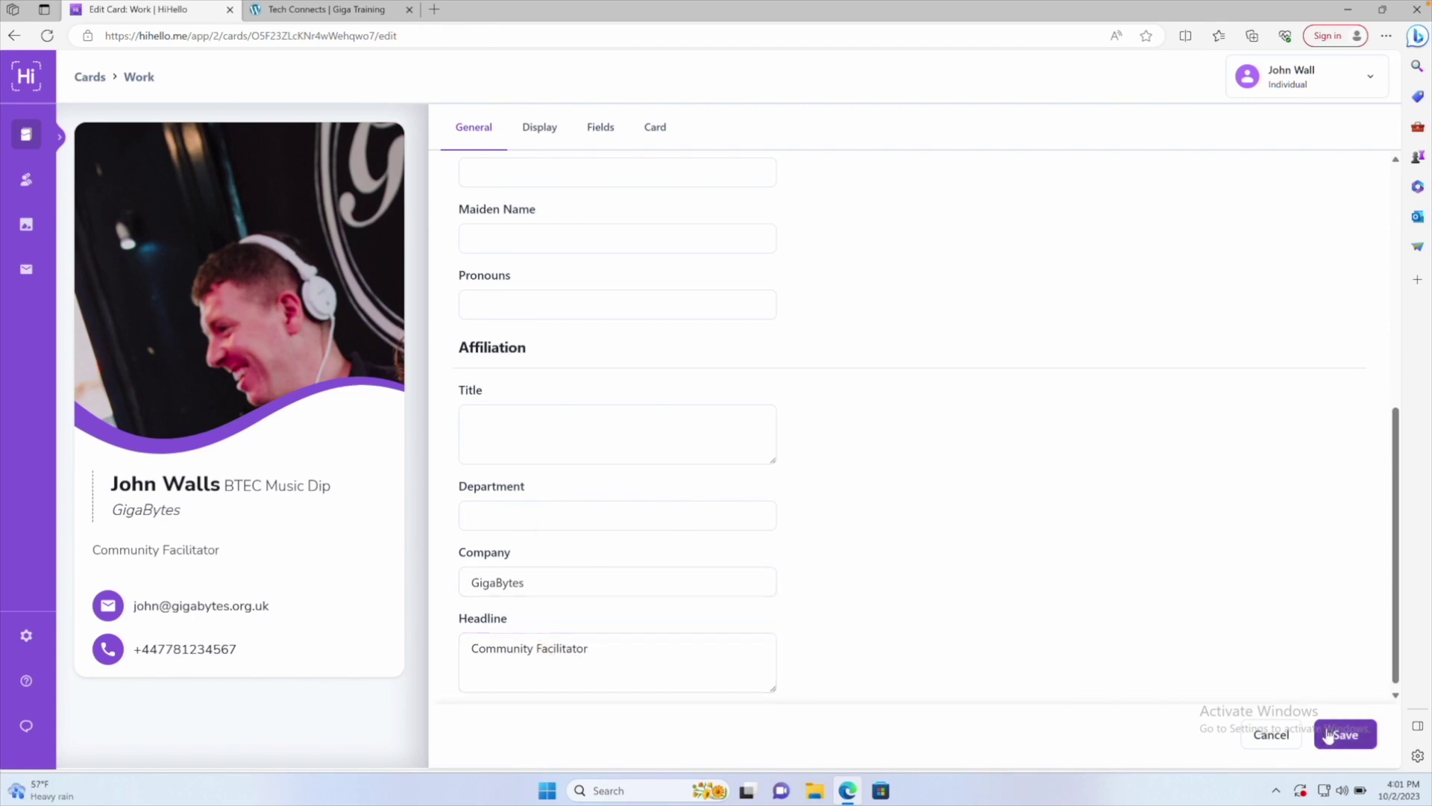
# Save the updated Work card details and reopen the card in the editor
pyautogui.click(547, 131)
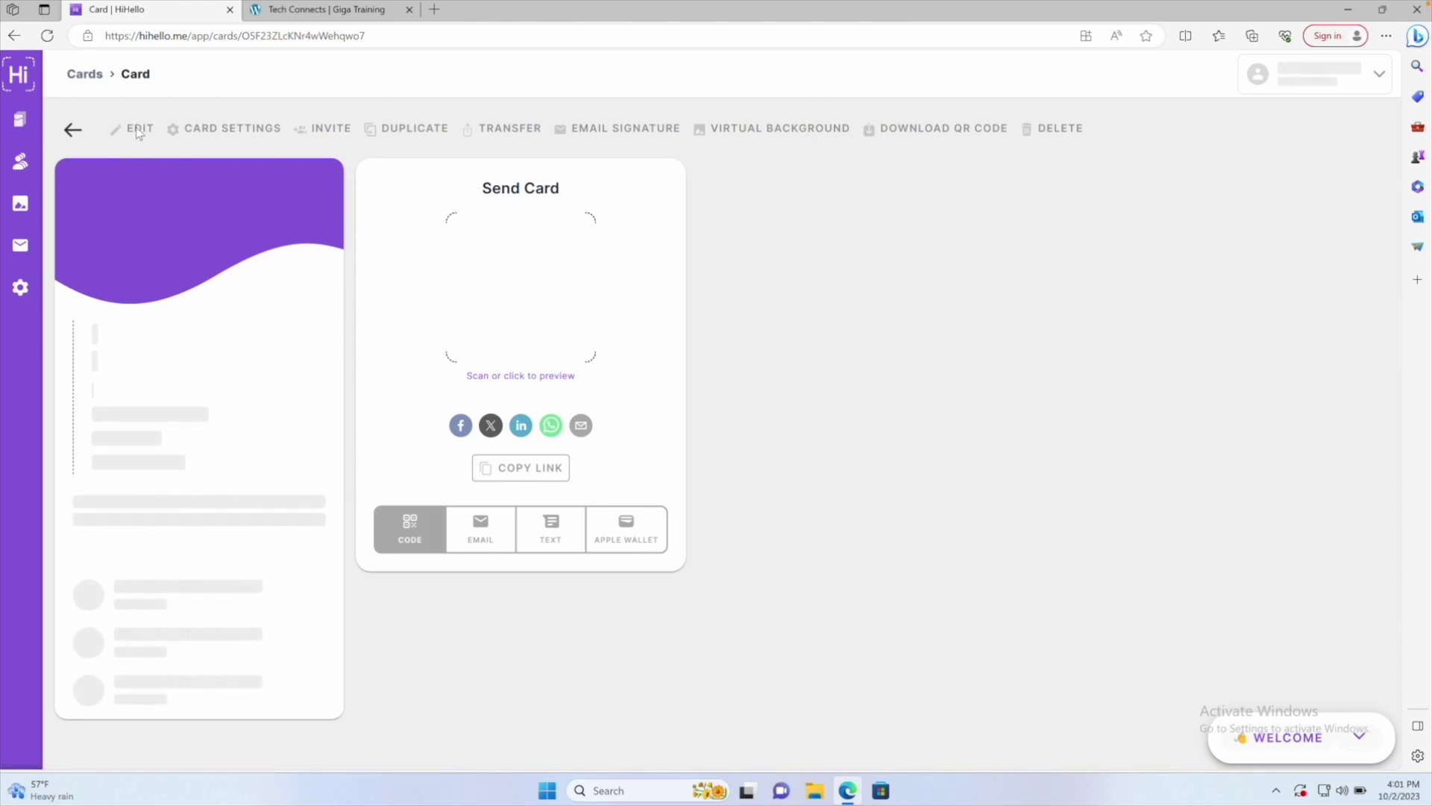
pyautogui.click(139, 133)
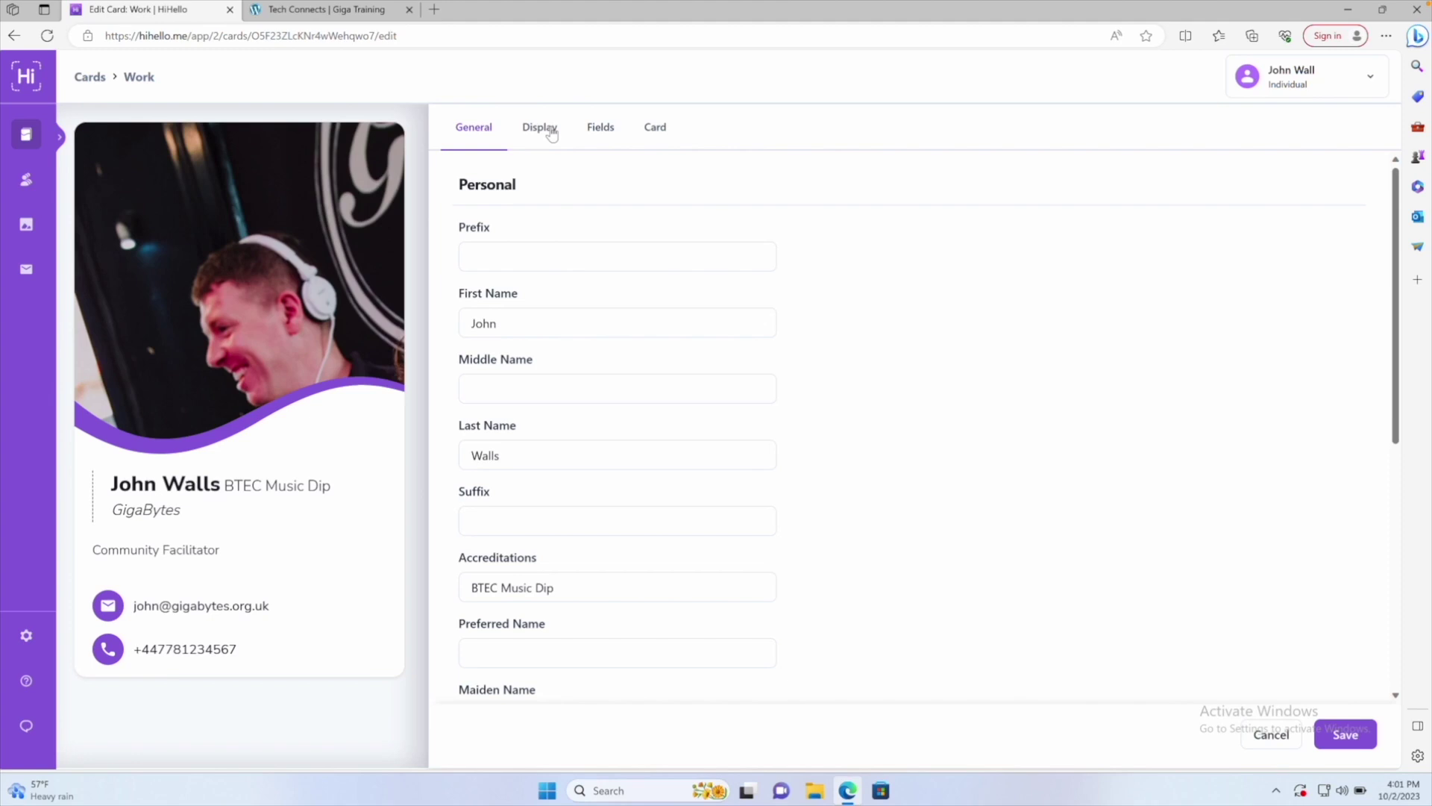
# Try dark blue, blue and teal, settle on orange for the card, then open Add Logo
pyautogui.click(551, 135)
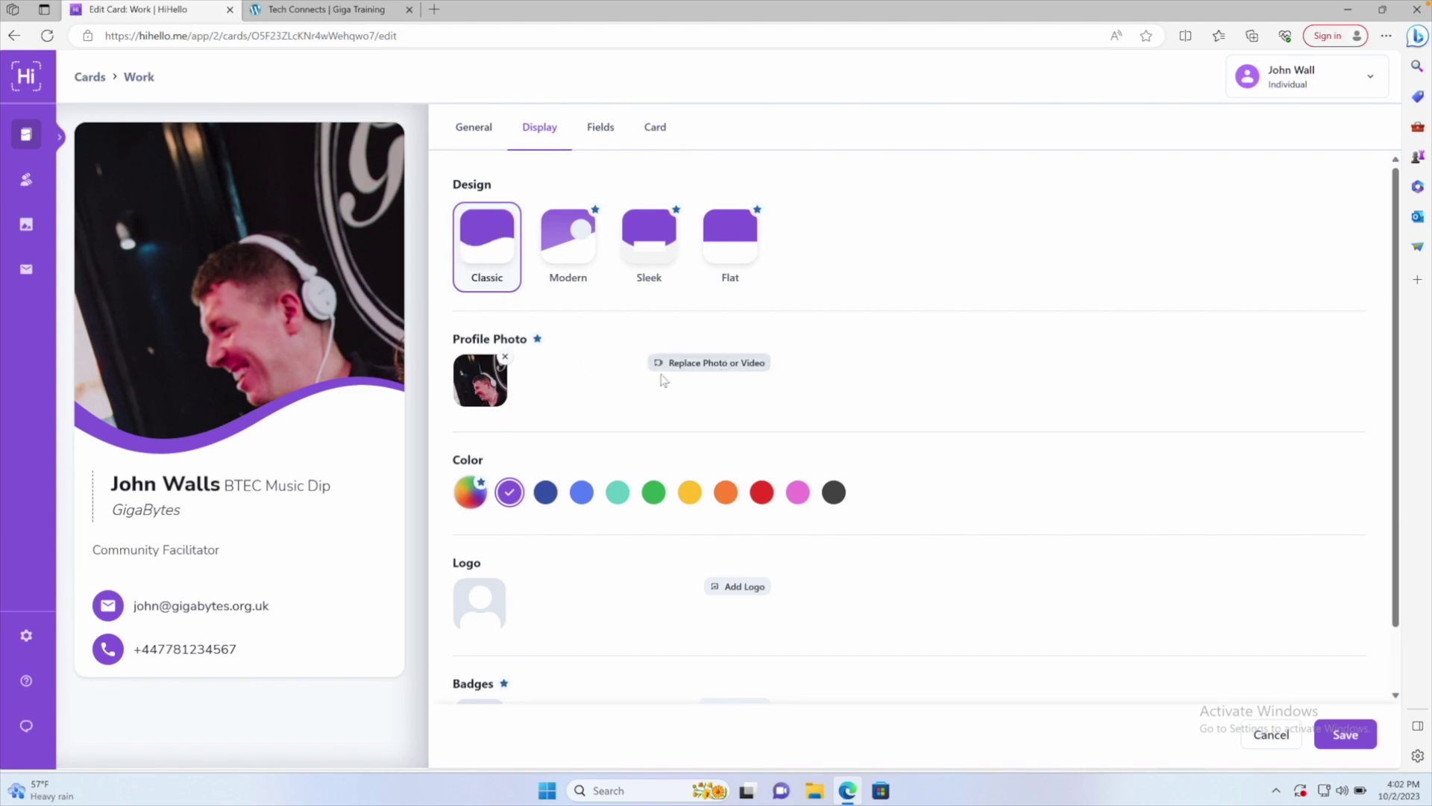
pyautogui.scroll(-1, 624, 366)
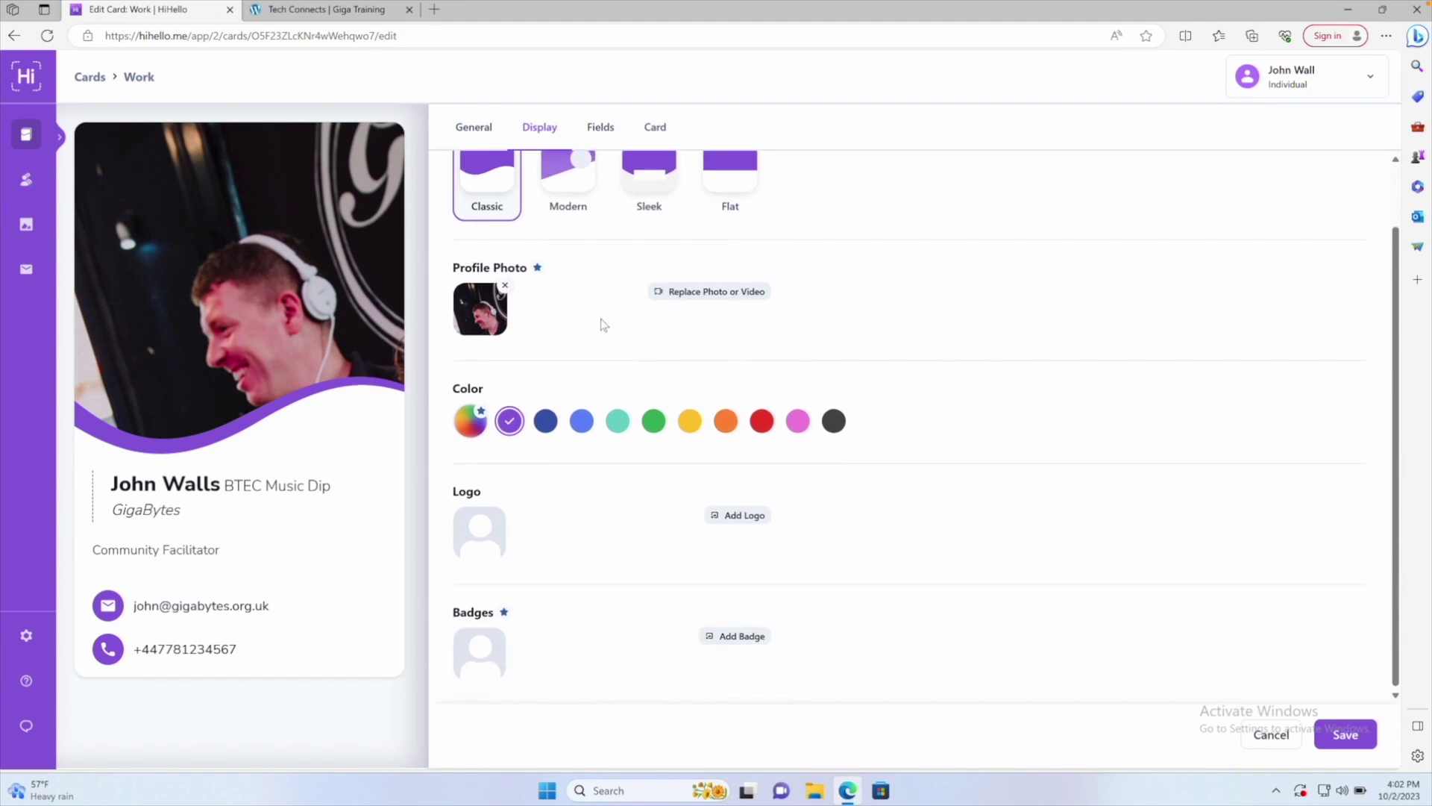
pyautogui.click(546, 423)
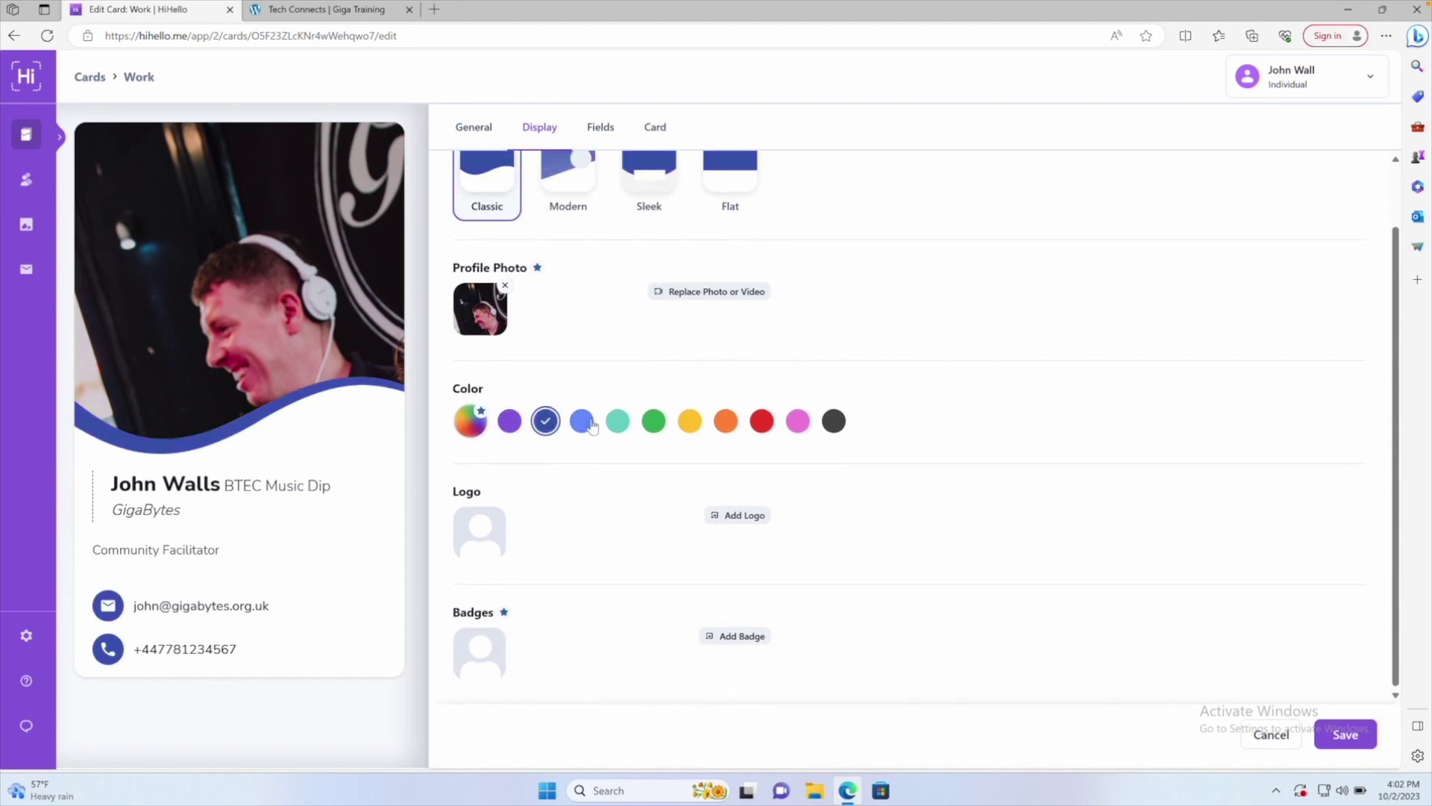
pyautogui.click(582, 421)
pyautogui.click(618, 423)
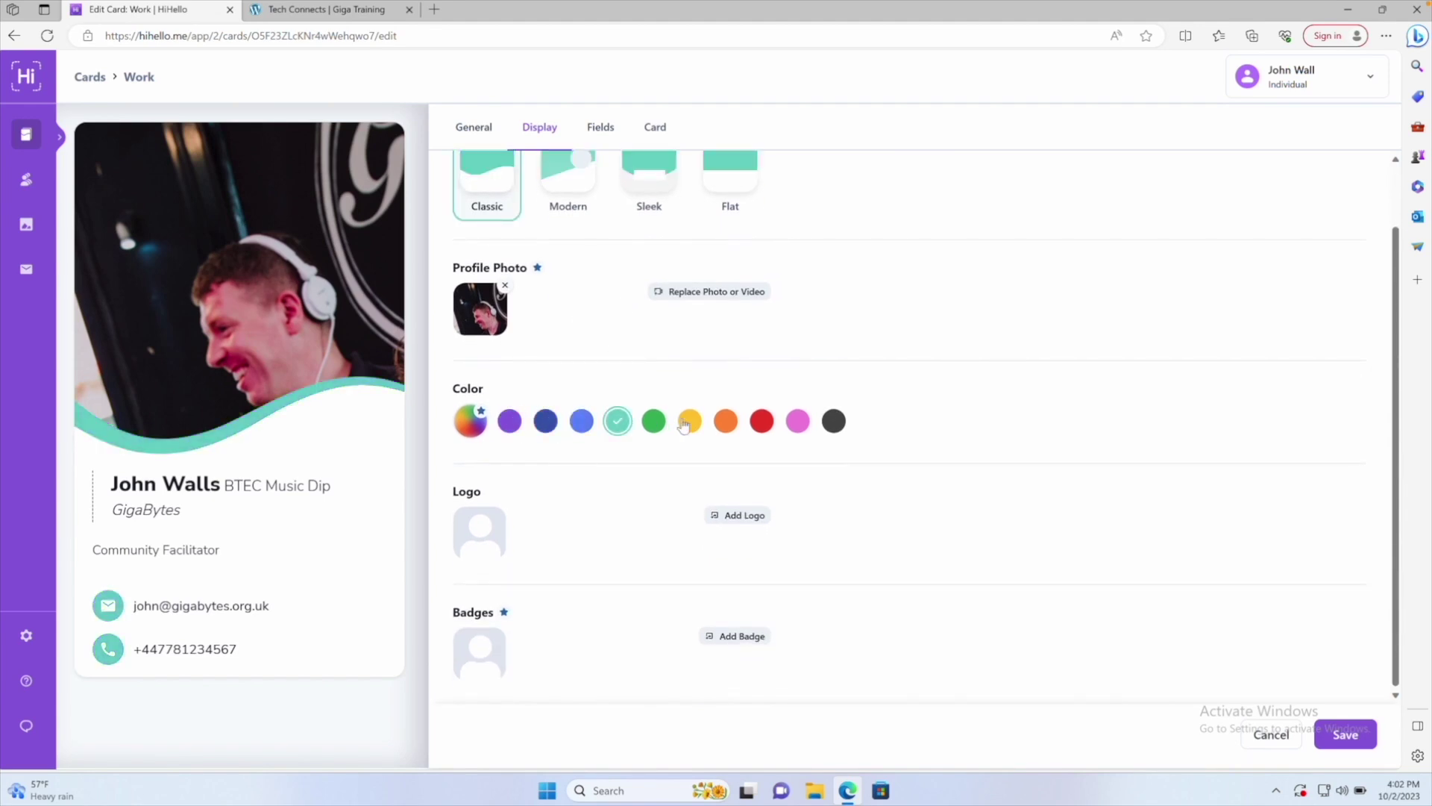
pyautogui.click(726, 421)
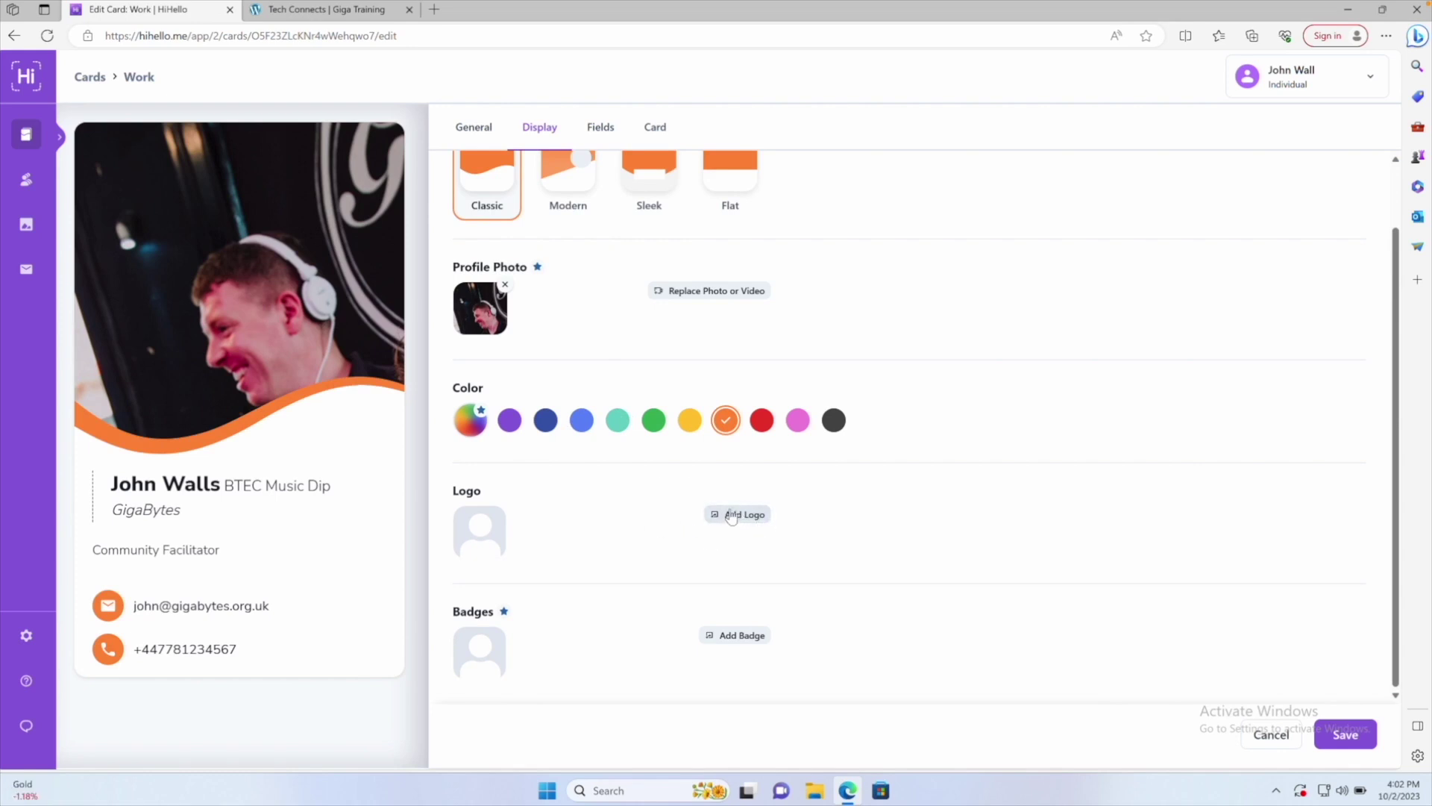
pyautogui.click(731, 516)
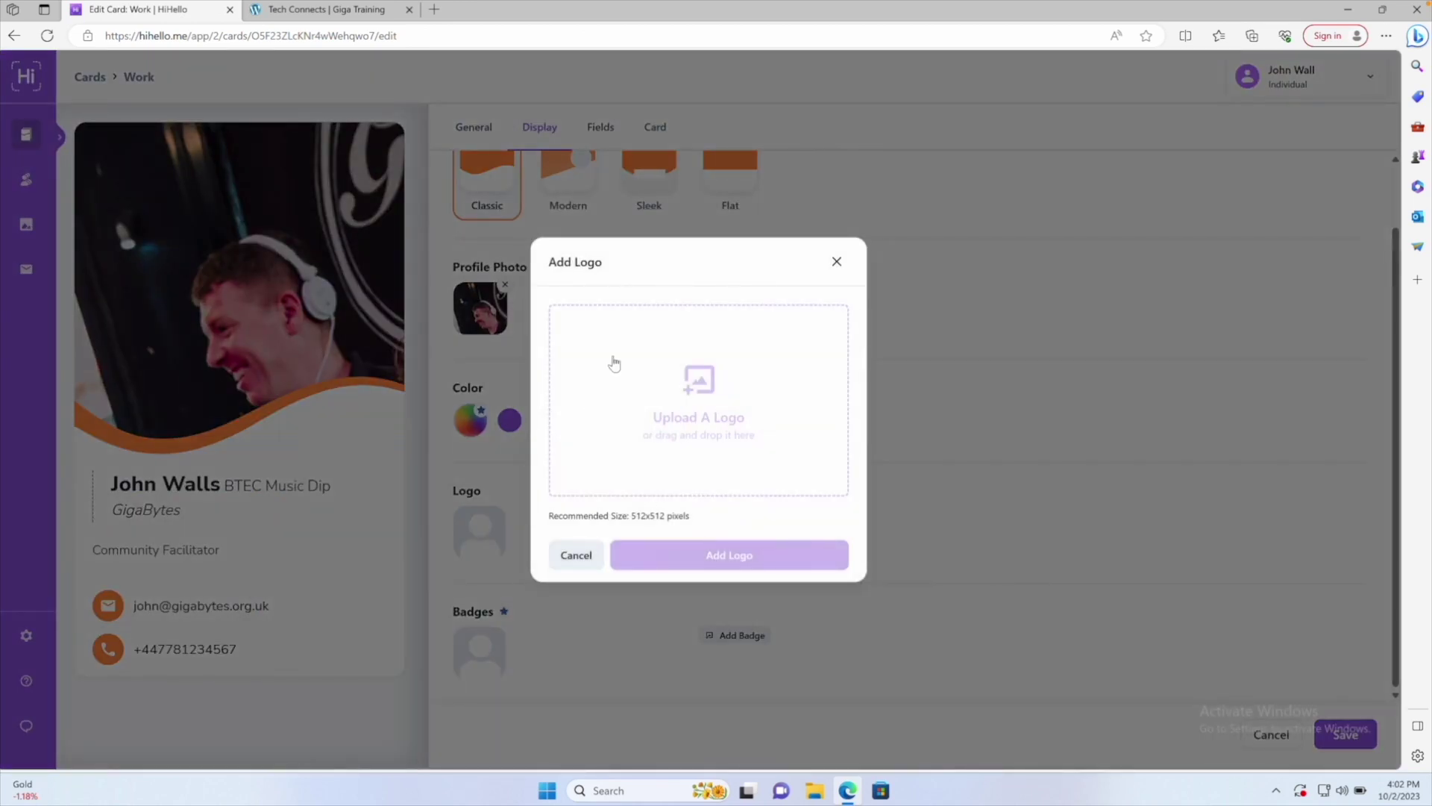
# Cancel the logo upload without adding a logo, and show the email and phone fields
pyautogui.click(714, 395)
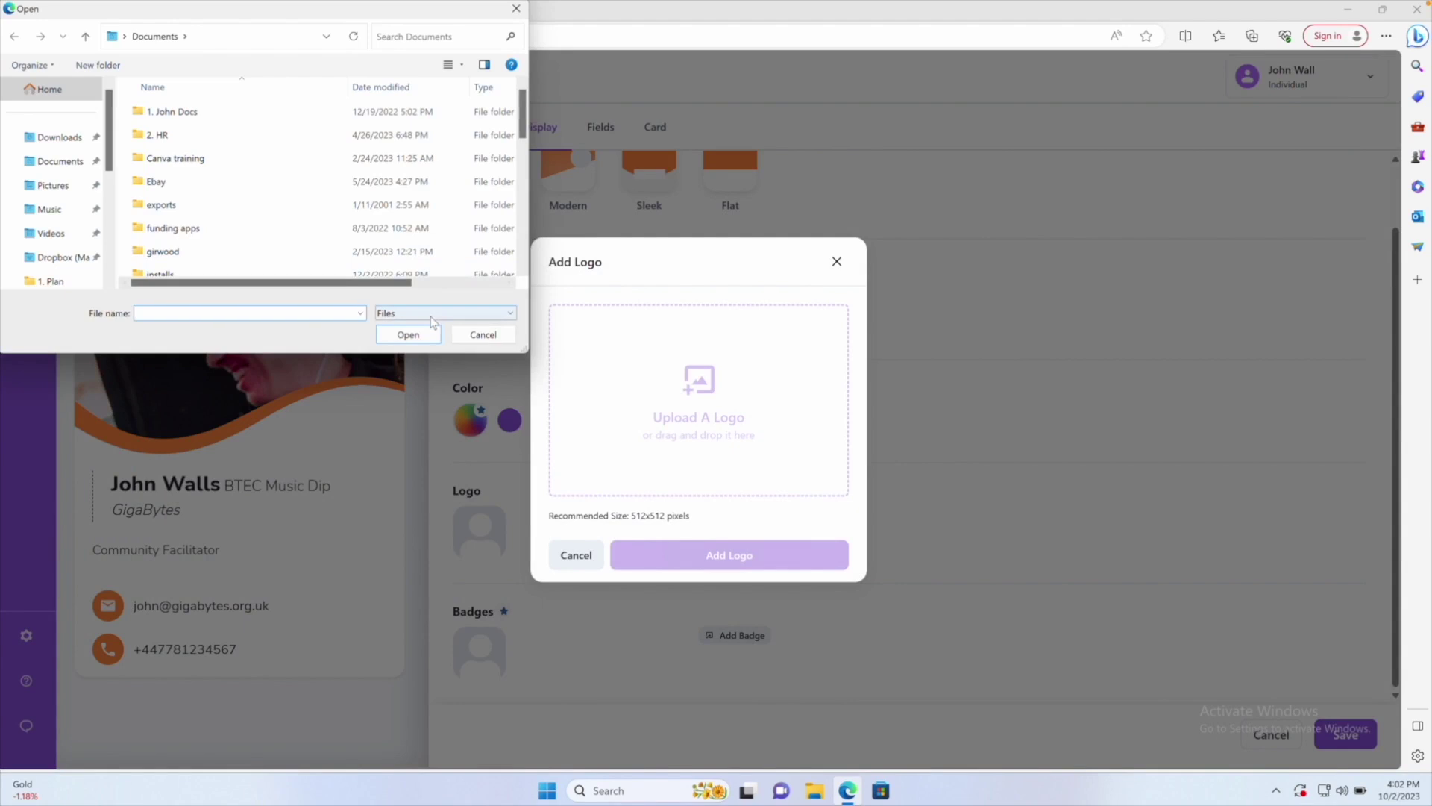
pyautogui.click(482, 334)
pyautogui.click(836, 262)
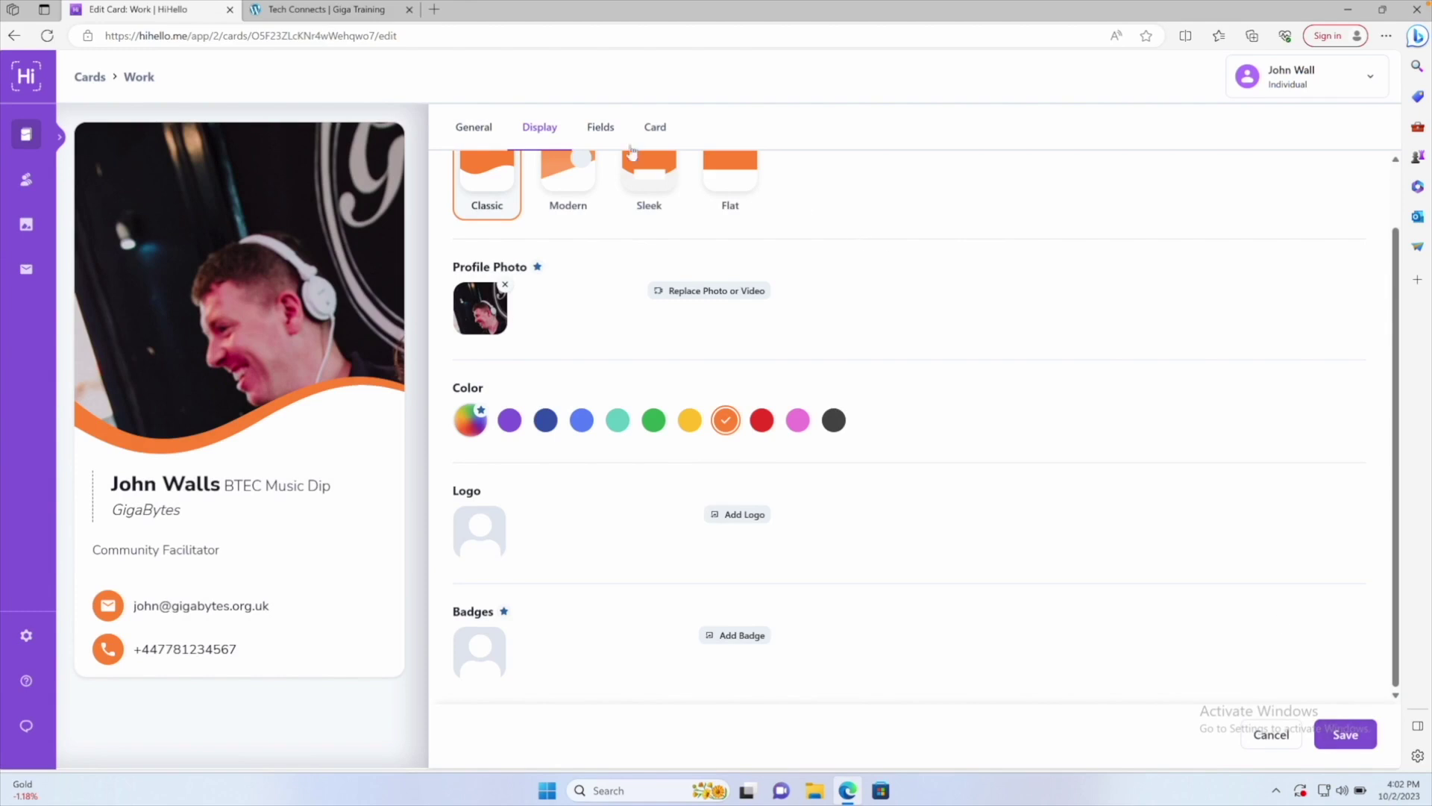
pyautogui.click(598, 130)
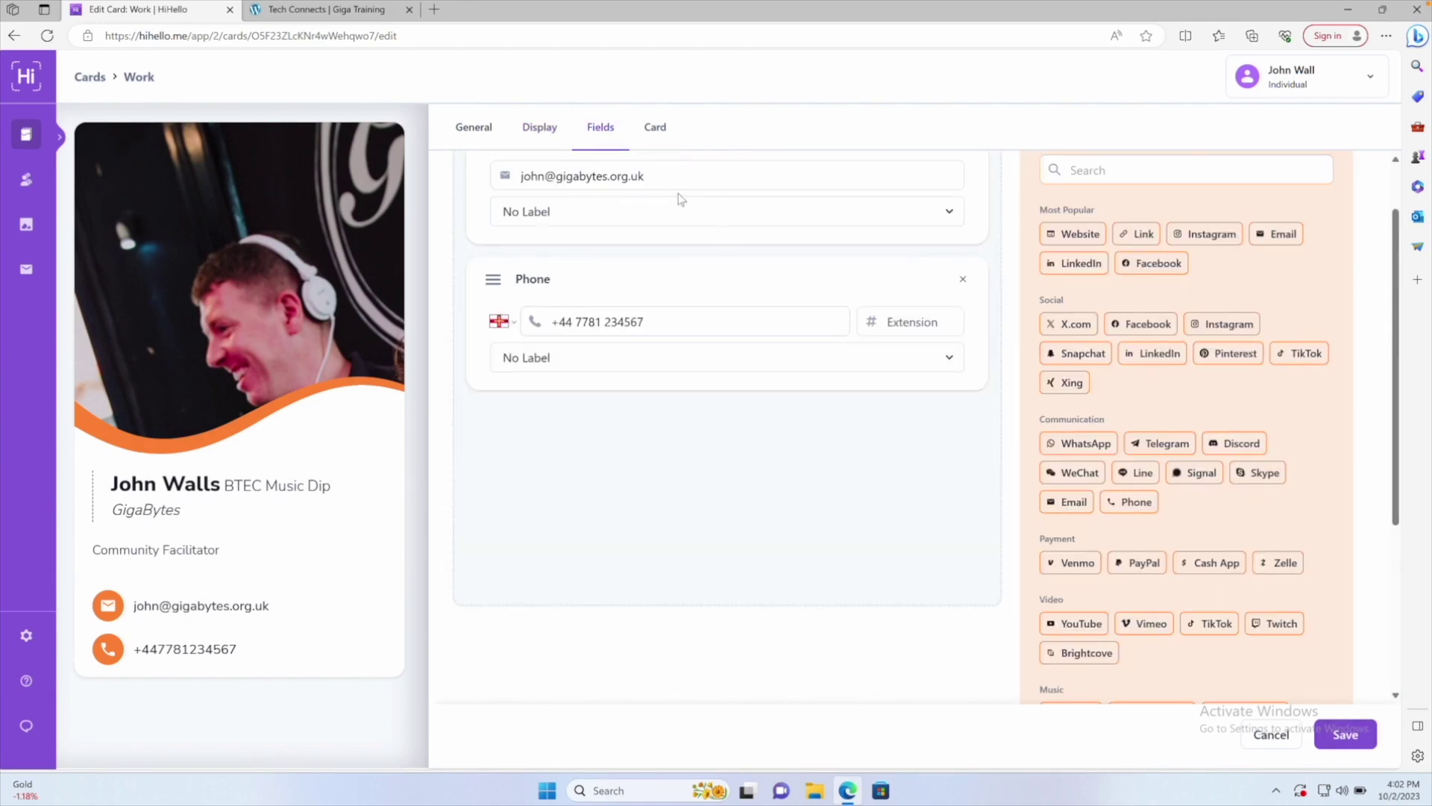
pyautogui.scroll(1, 608, 427)
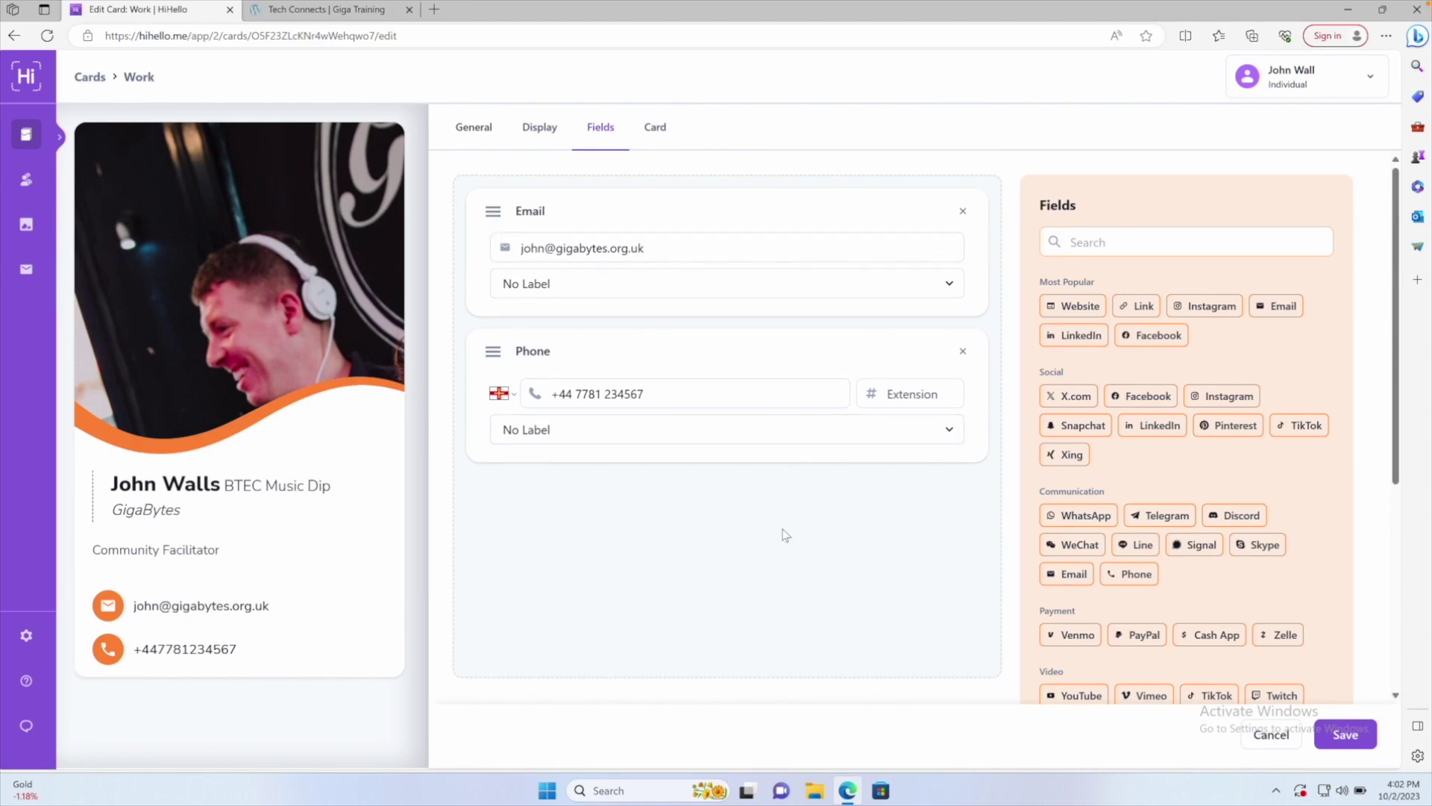
pyautogui.click(1071, 307)
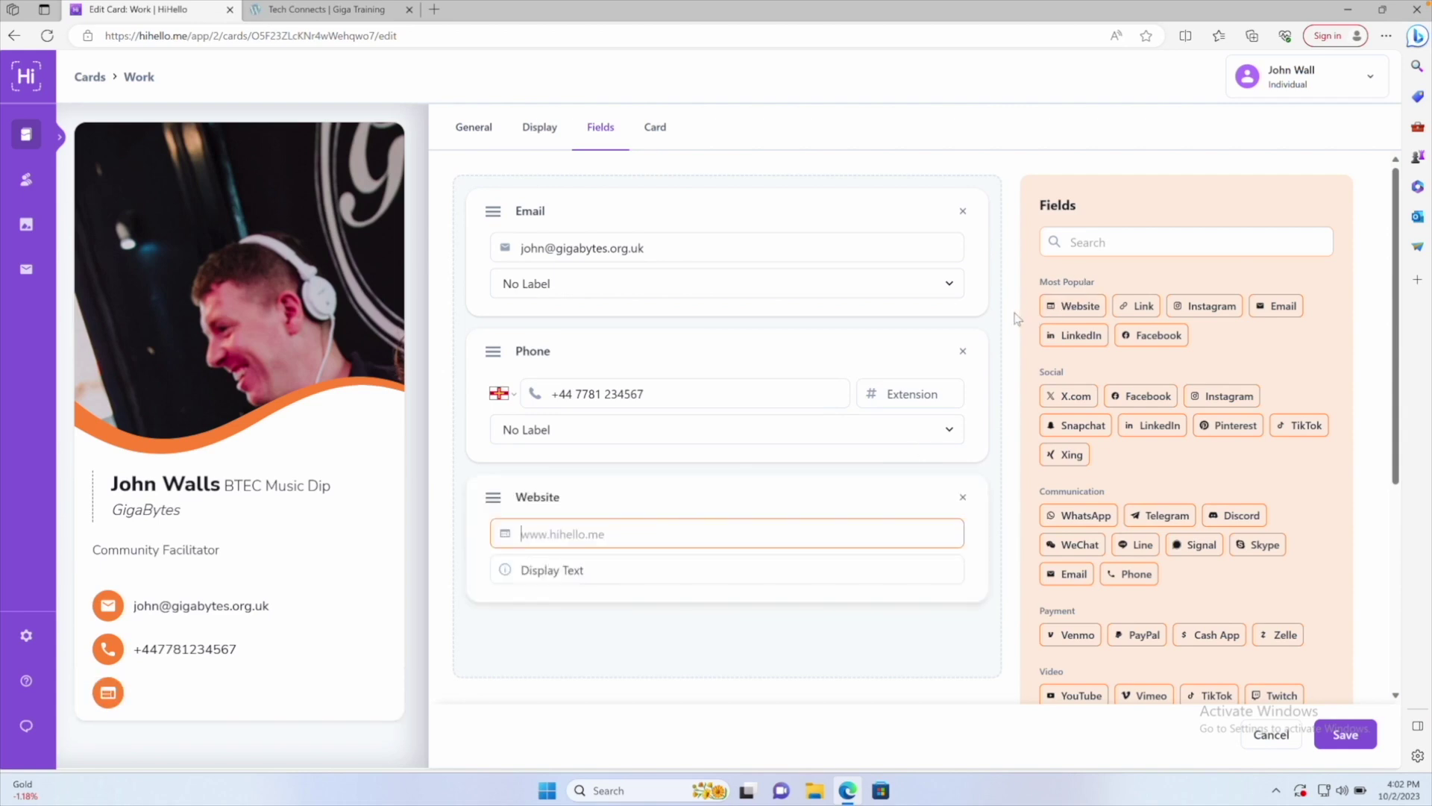
pyautogui.write('www.gigabytes.org')
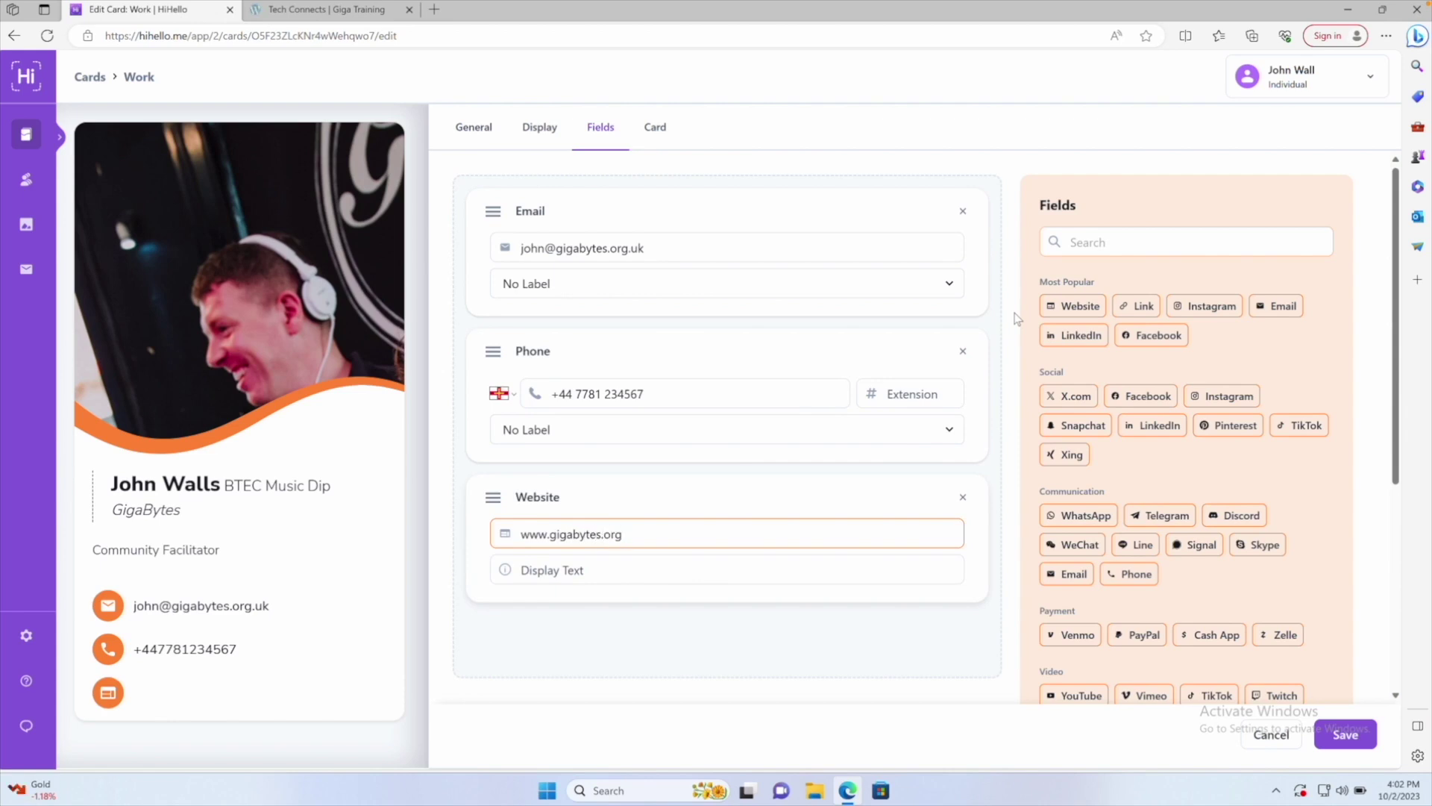
pyautogui.write('.uk')
pyautogui.click(598, 568)
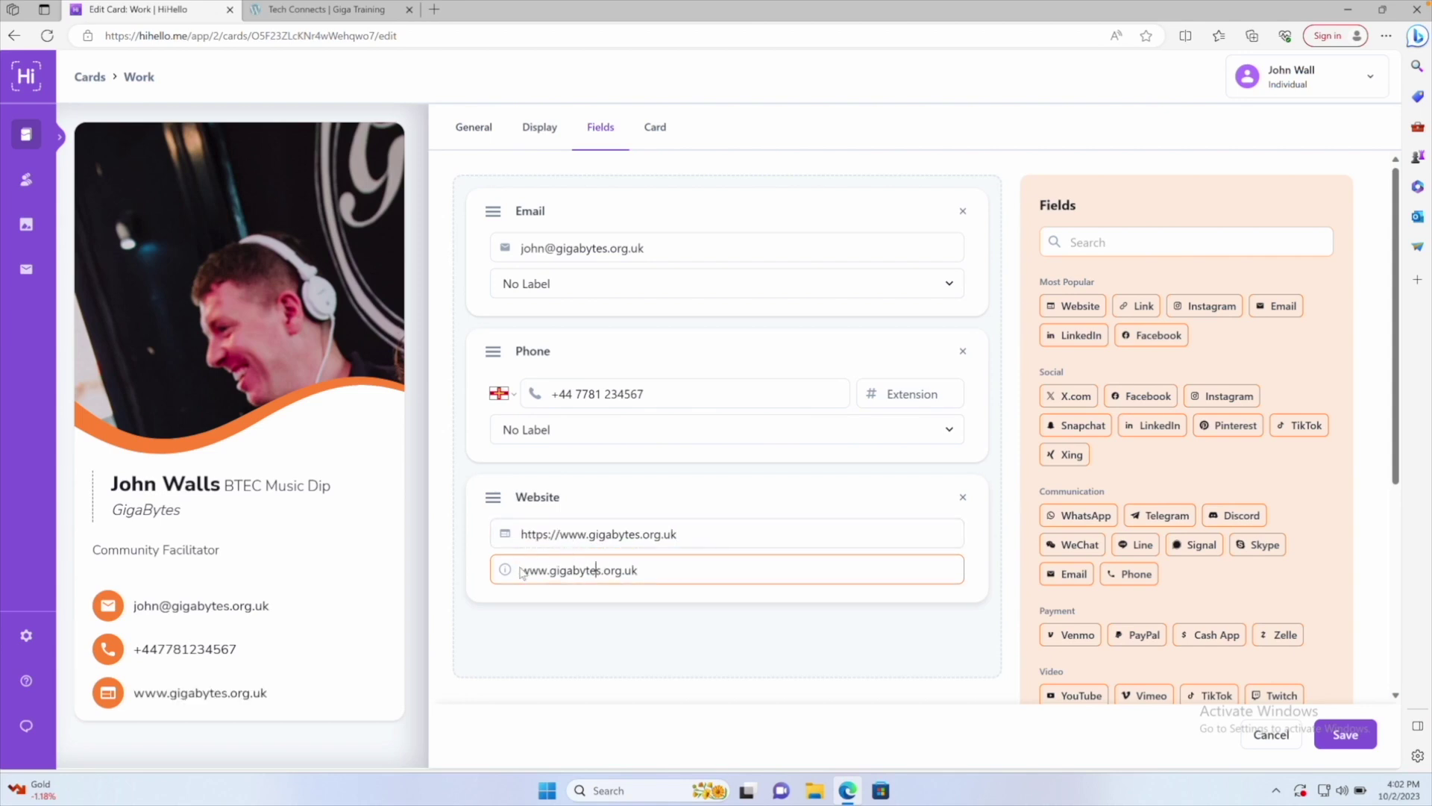
pyautogui.moveTo(638, 571); pyautogui.dragTo(518, 570)
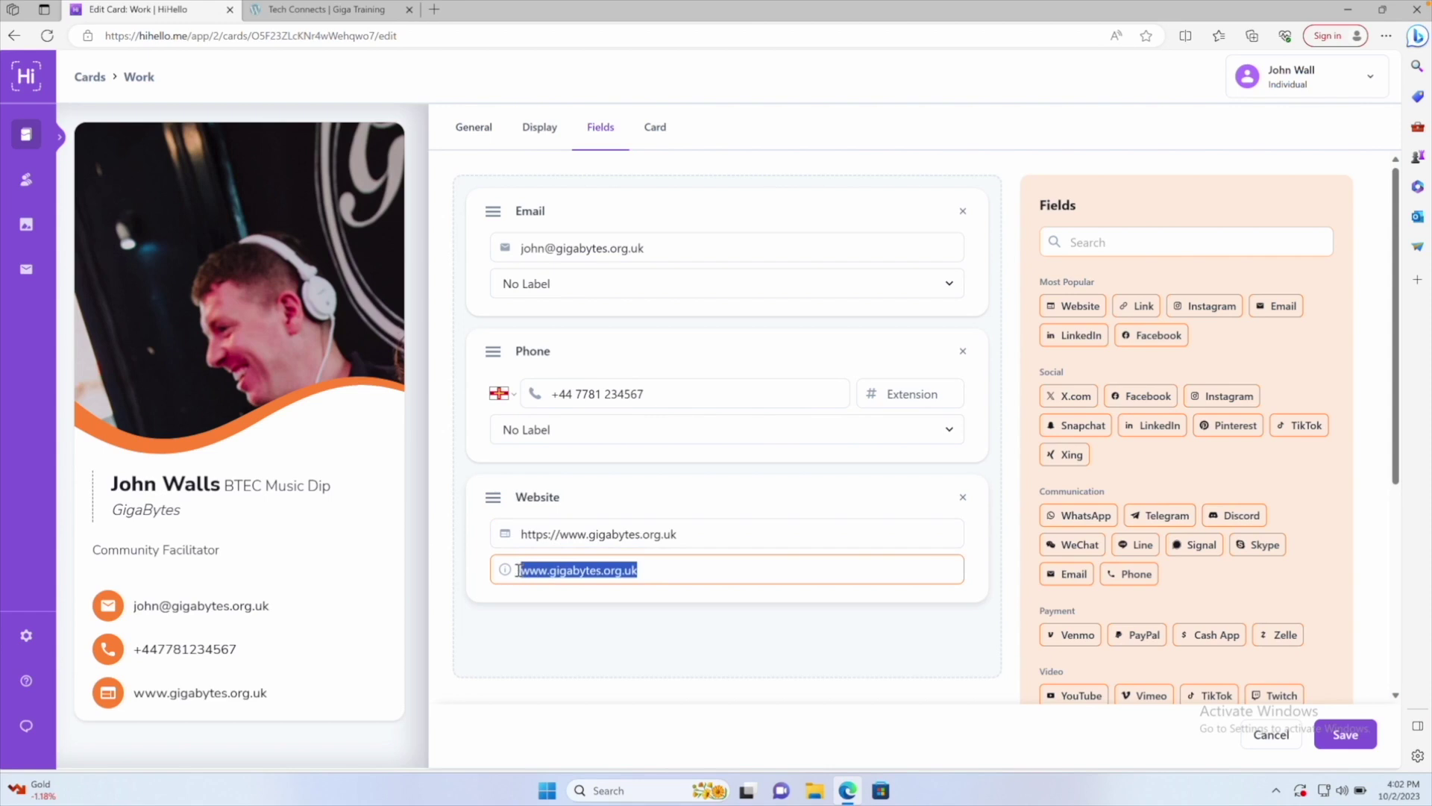
pyautogui.write('Website')
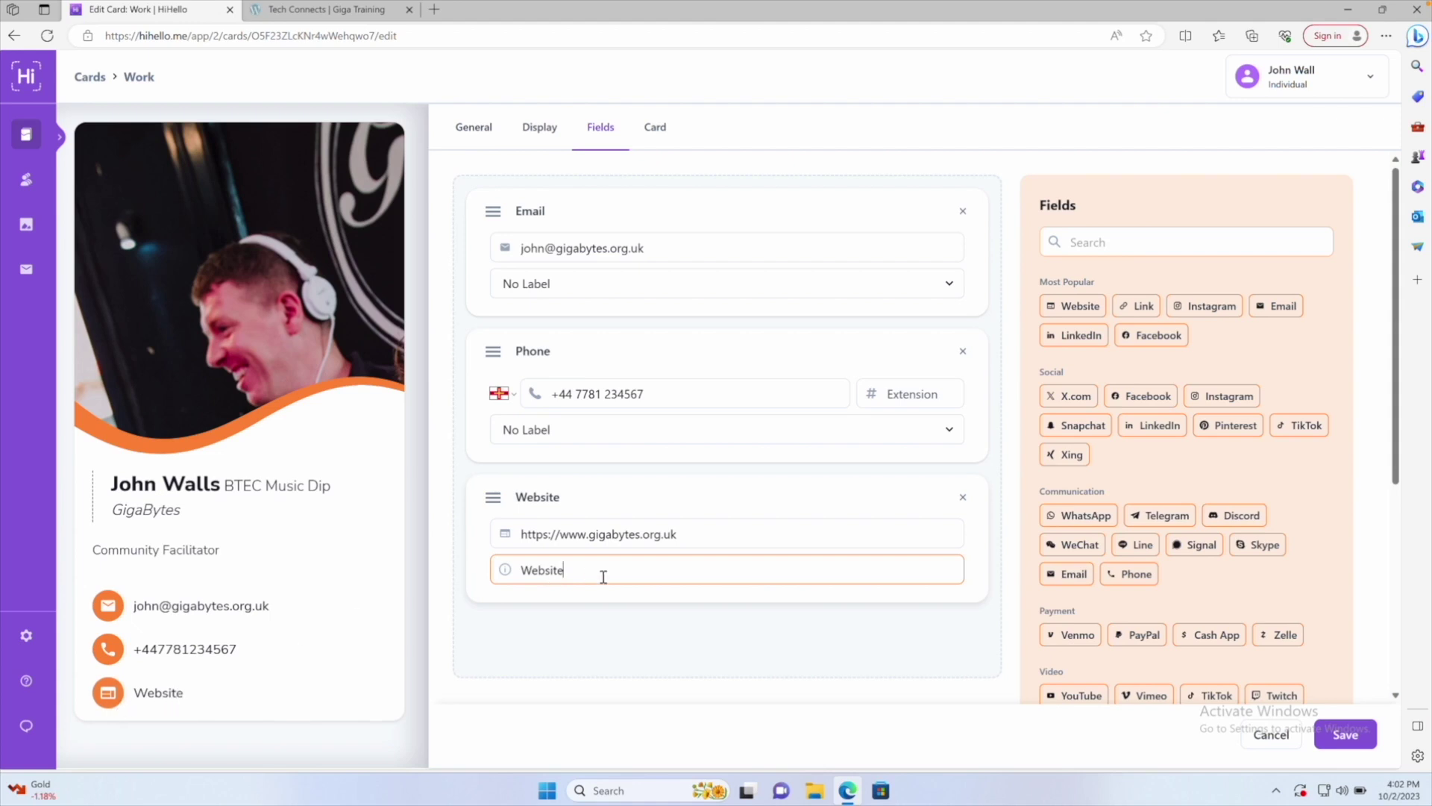
pyautogui.hotkey('ctrl', 'z')
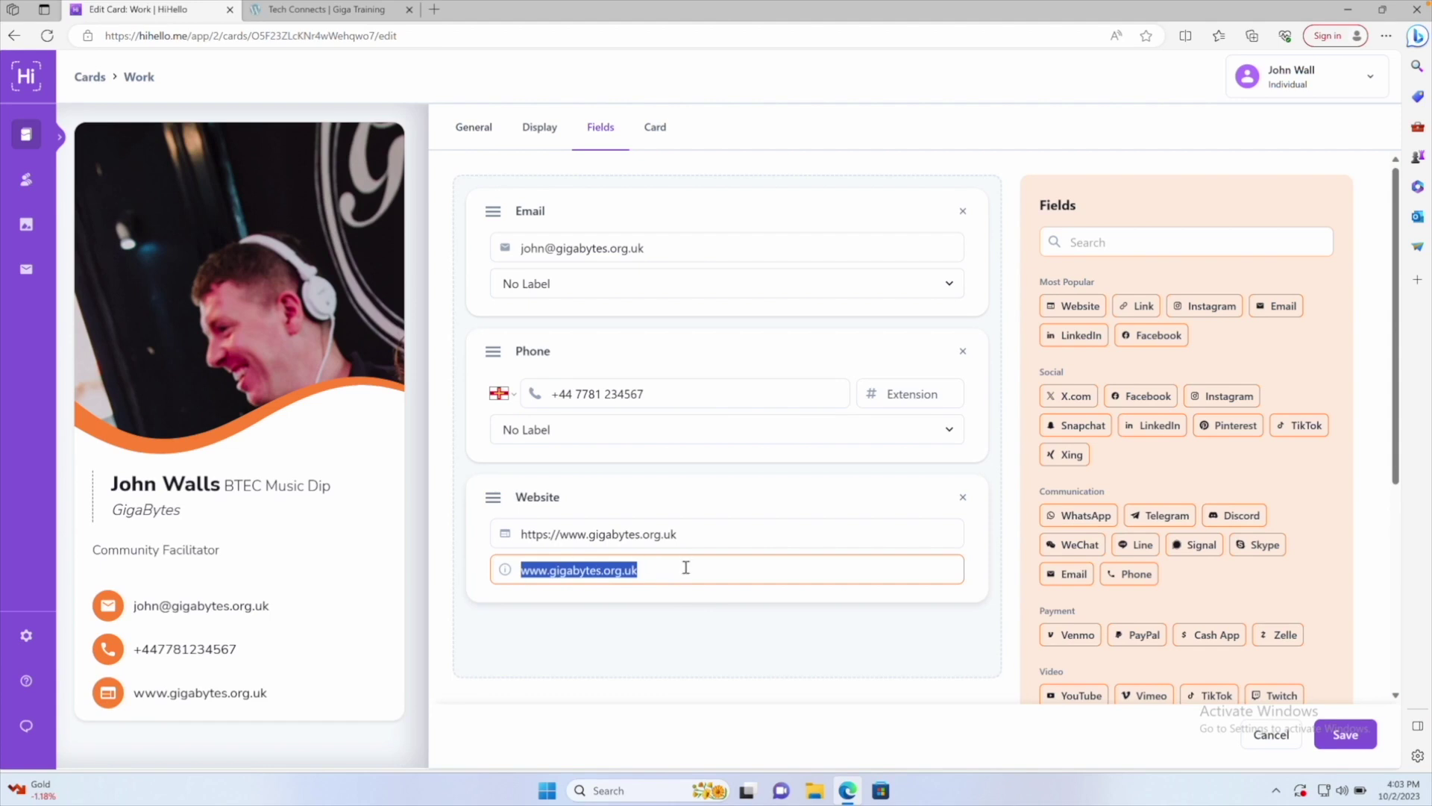
pyautogui.click(685, 568)
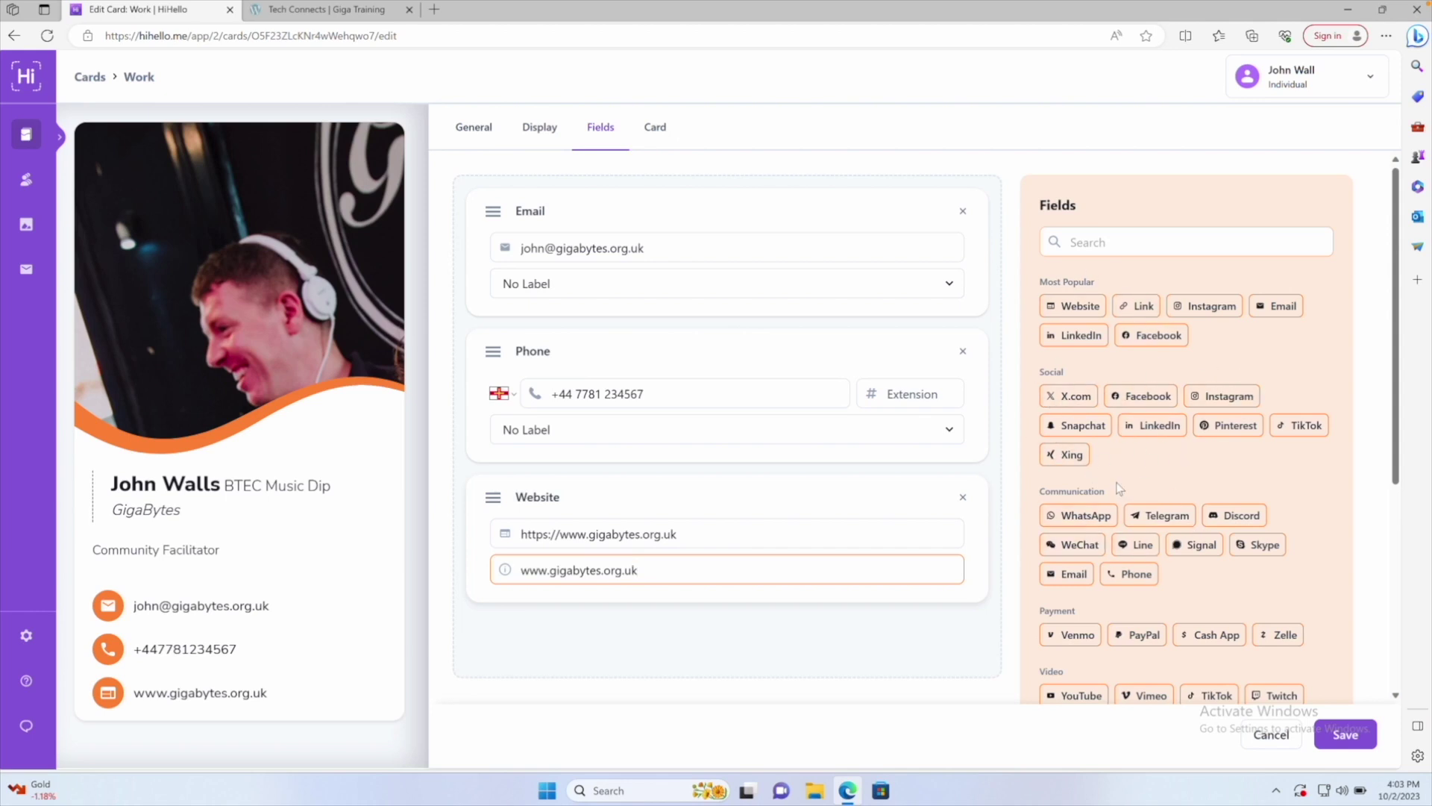
# Add an empty Link field from the Other field types, below Website
pyautogui.scroll(-2, 1130, 503)
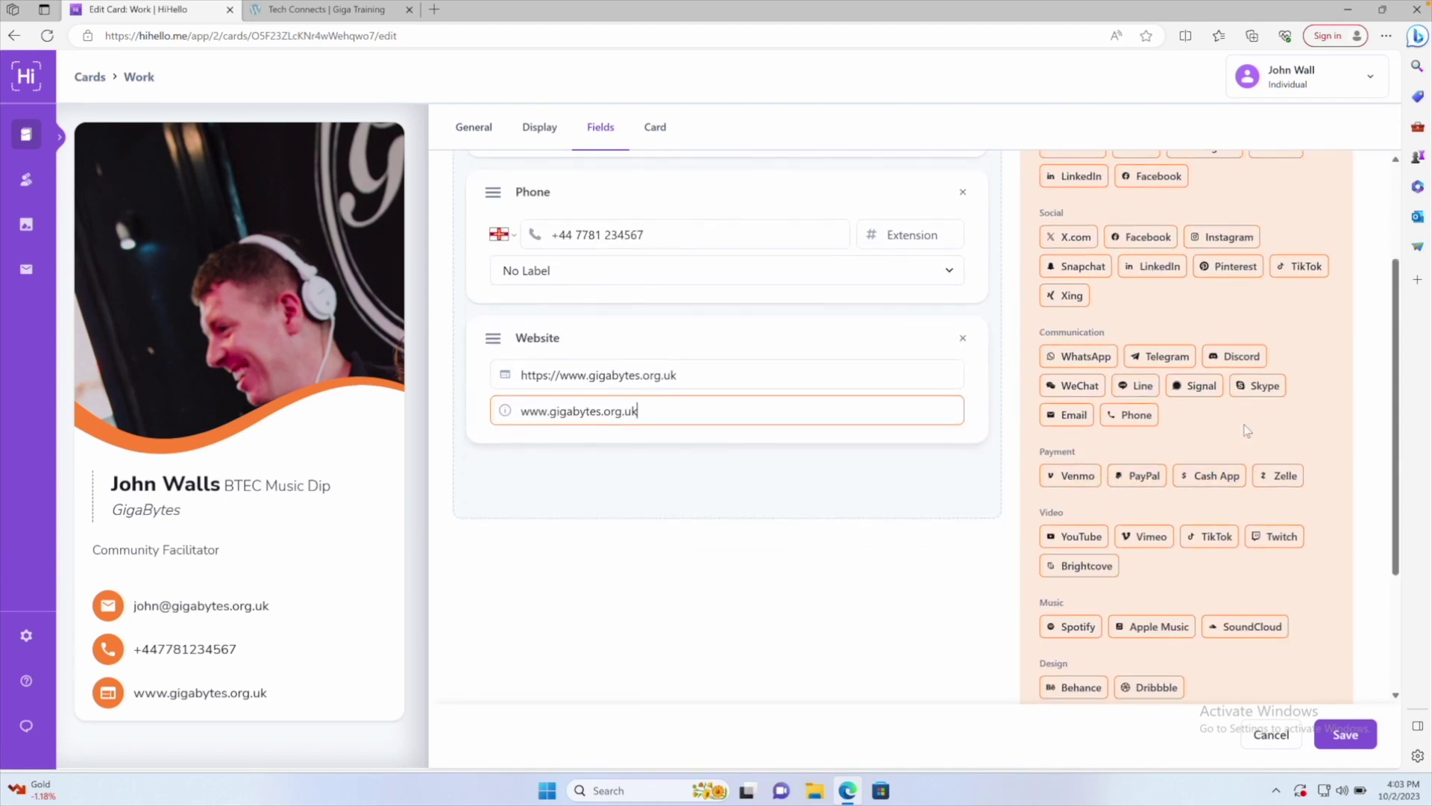
pyautogui.scroll(-2, 1104, 522)
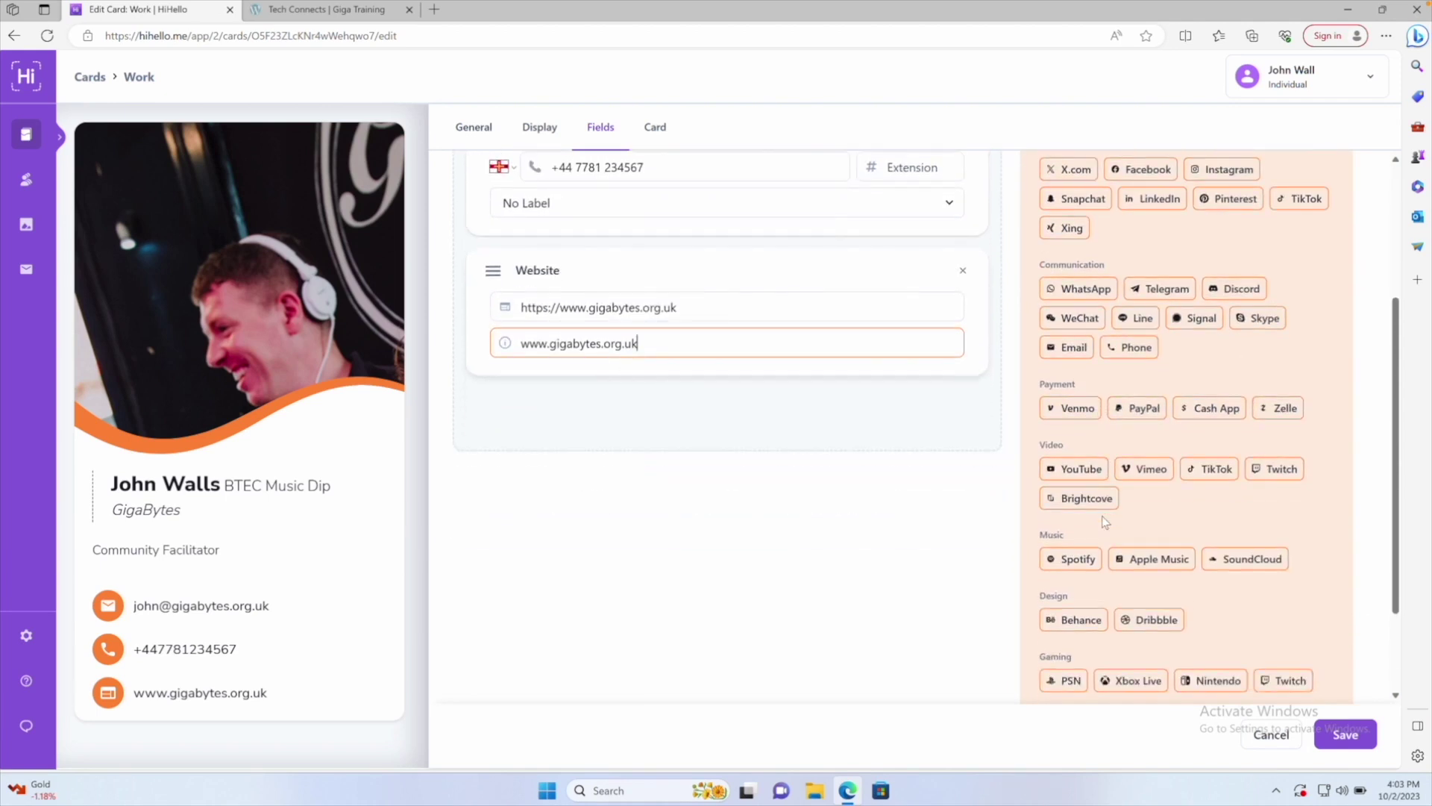
pyautogui.scroll(-1, 1104, 521)
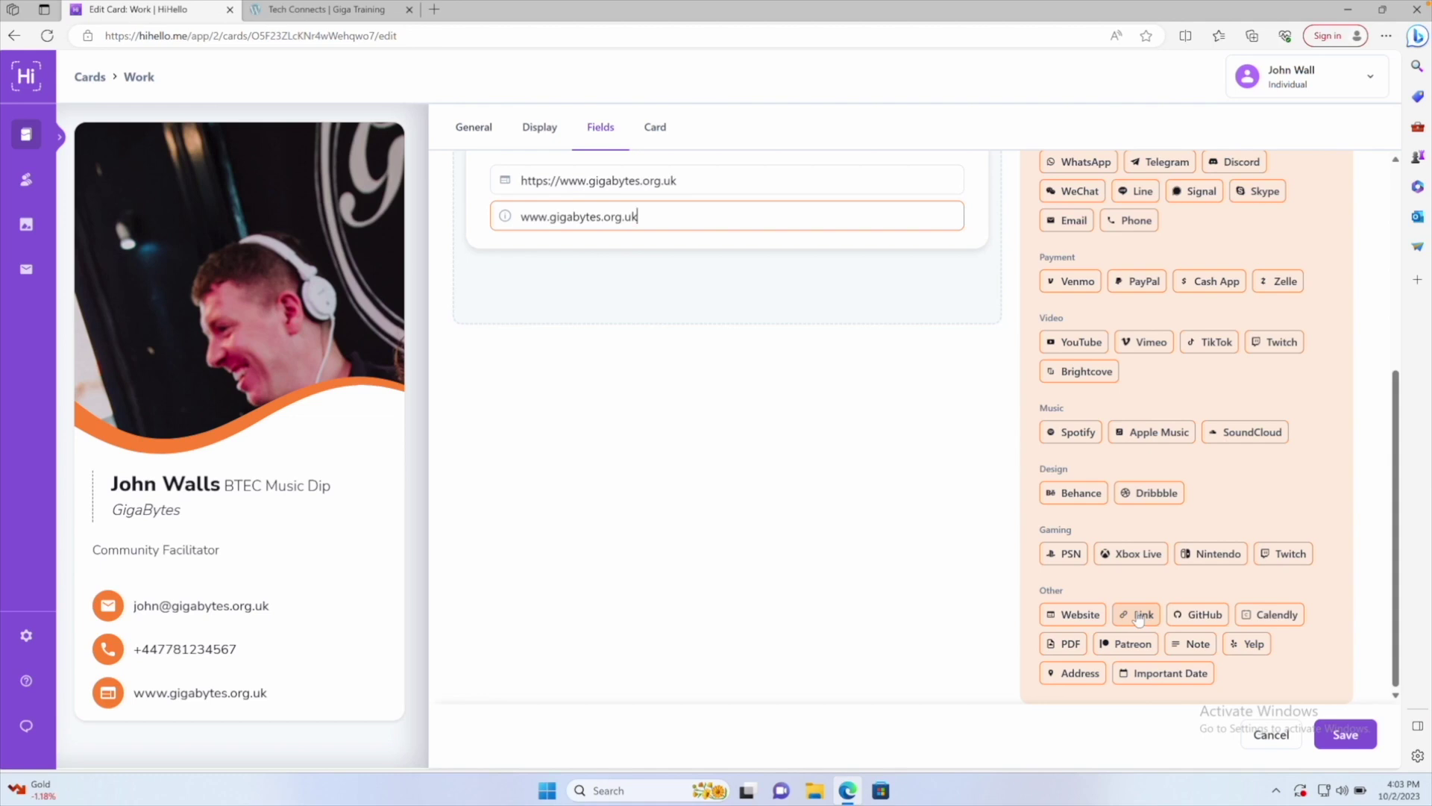
pyautogui.click(1139, 616)
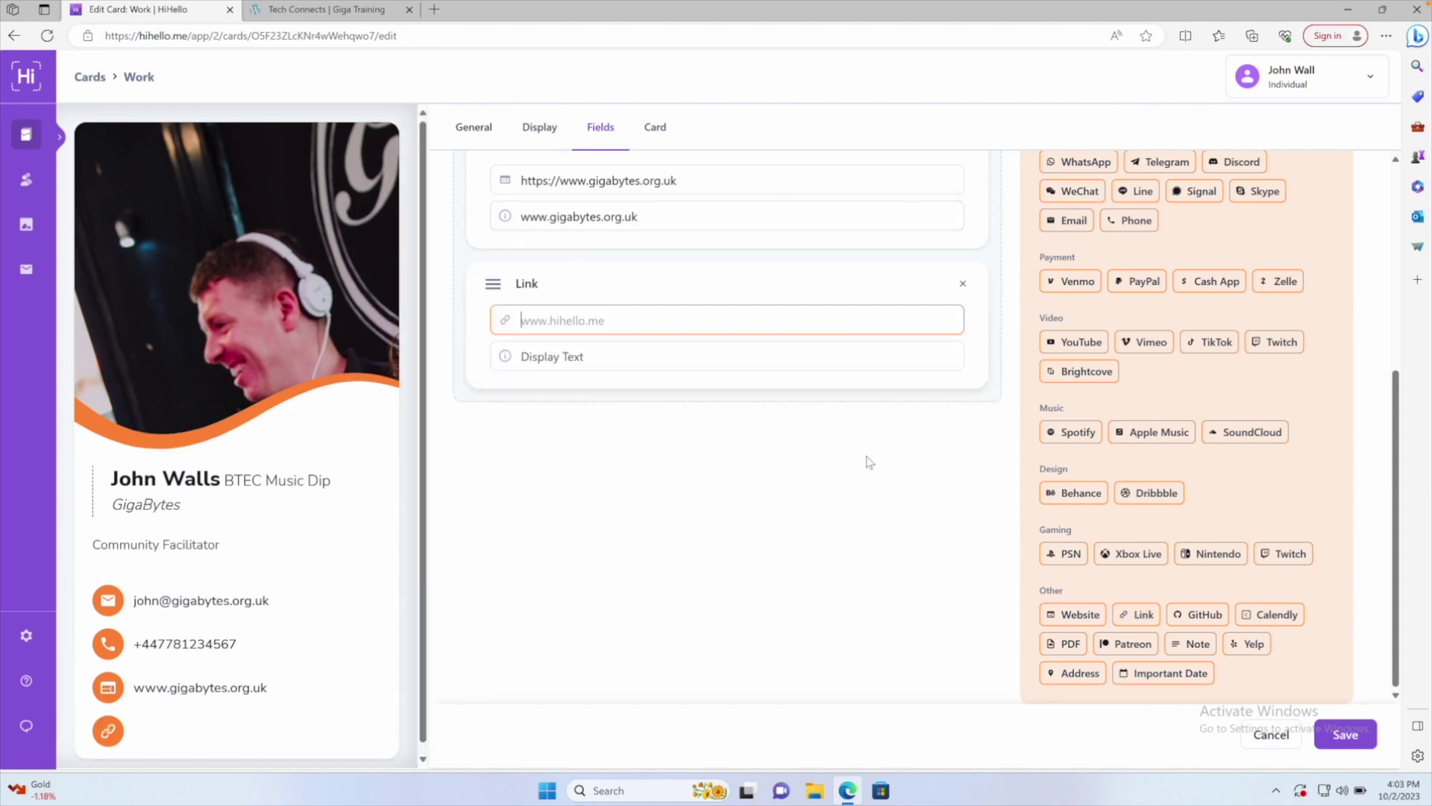
pyautogui.scroll(1, 688, 388)
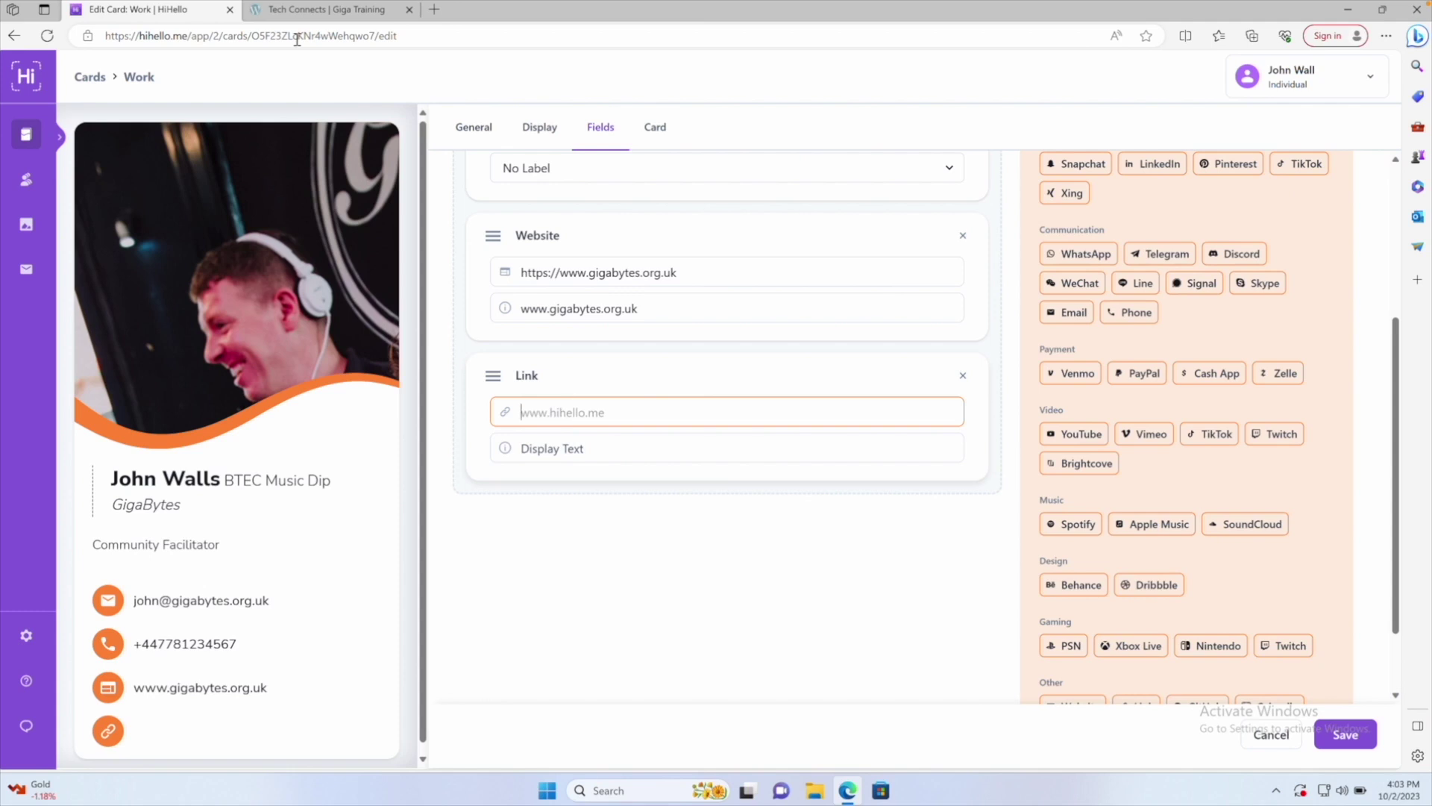
# Copy the Tech Connects page address from the other browser tab
pyautogui.click(293, 10)
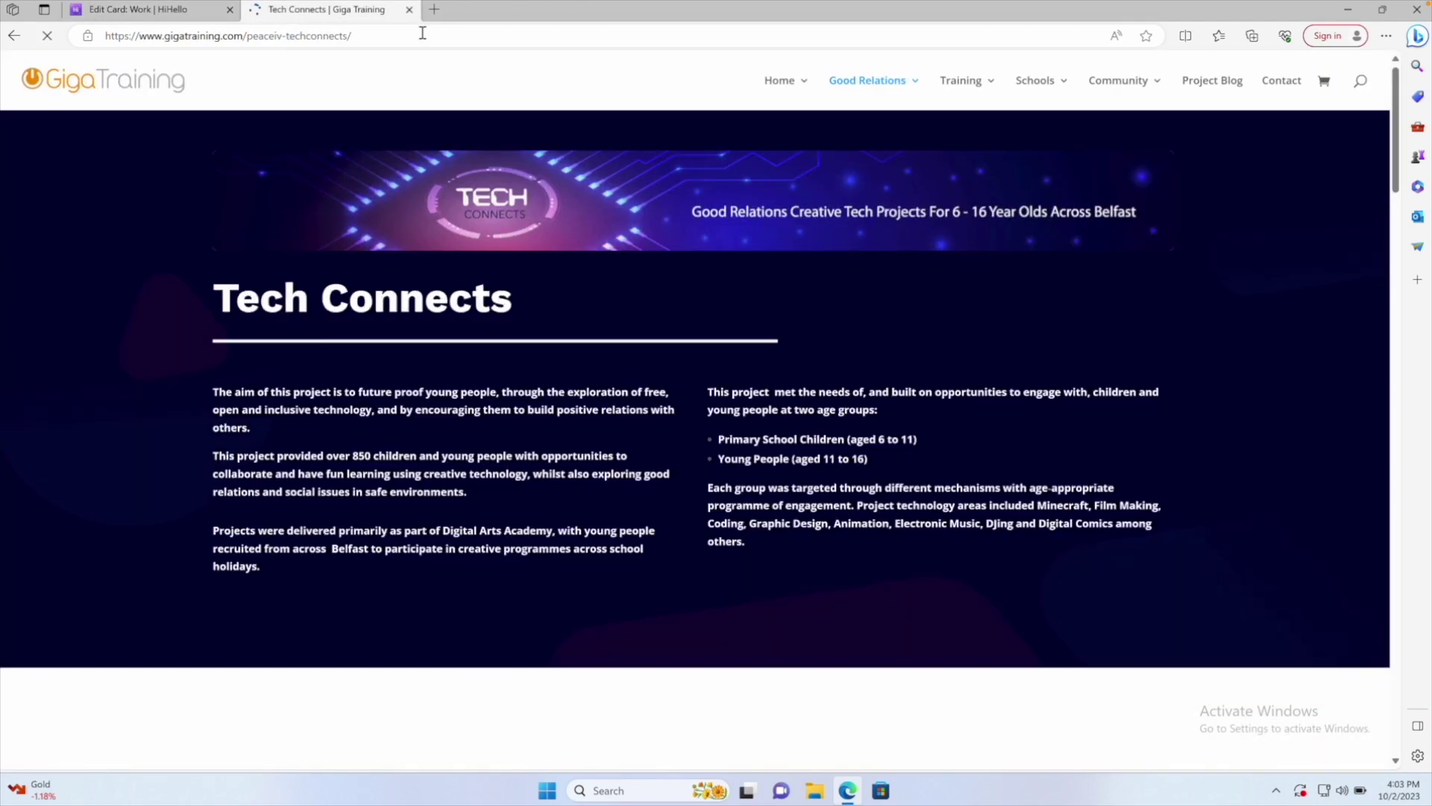
pyautogui.click(422, 32)
pyautogui.hotkey('ctrl', 'c')
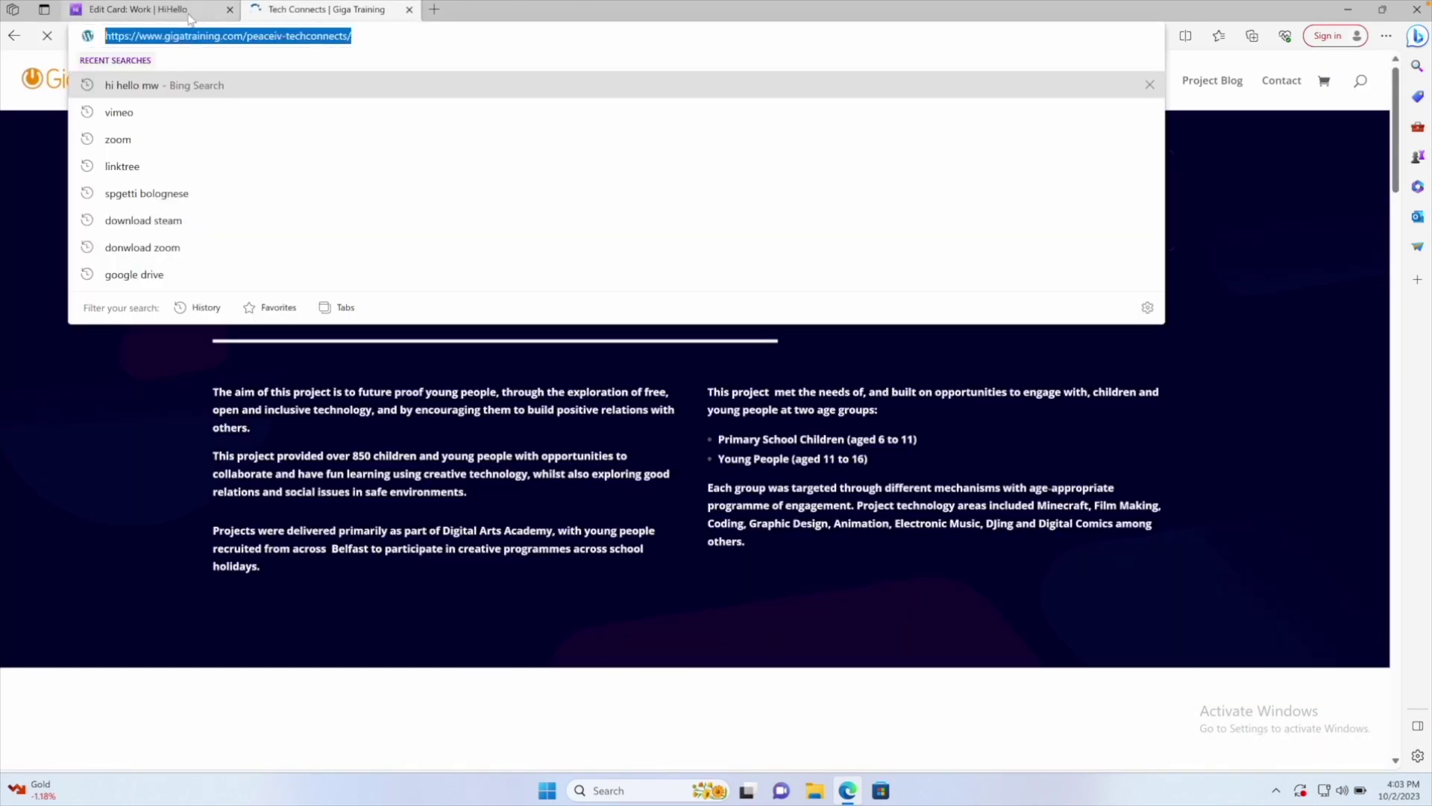
pyautogui.click(182, 12)
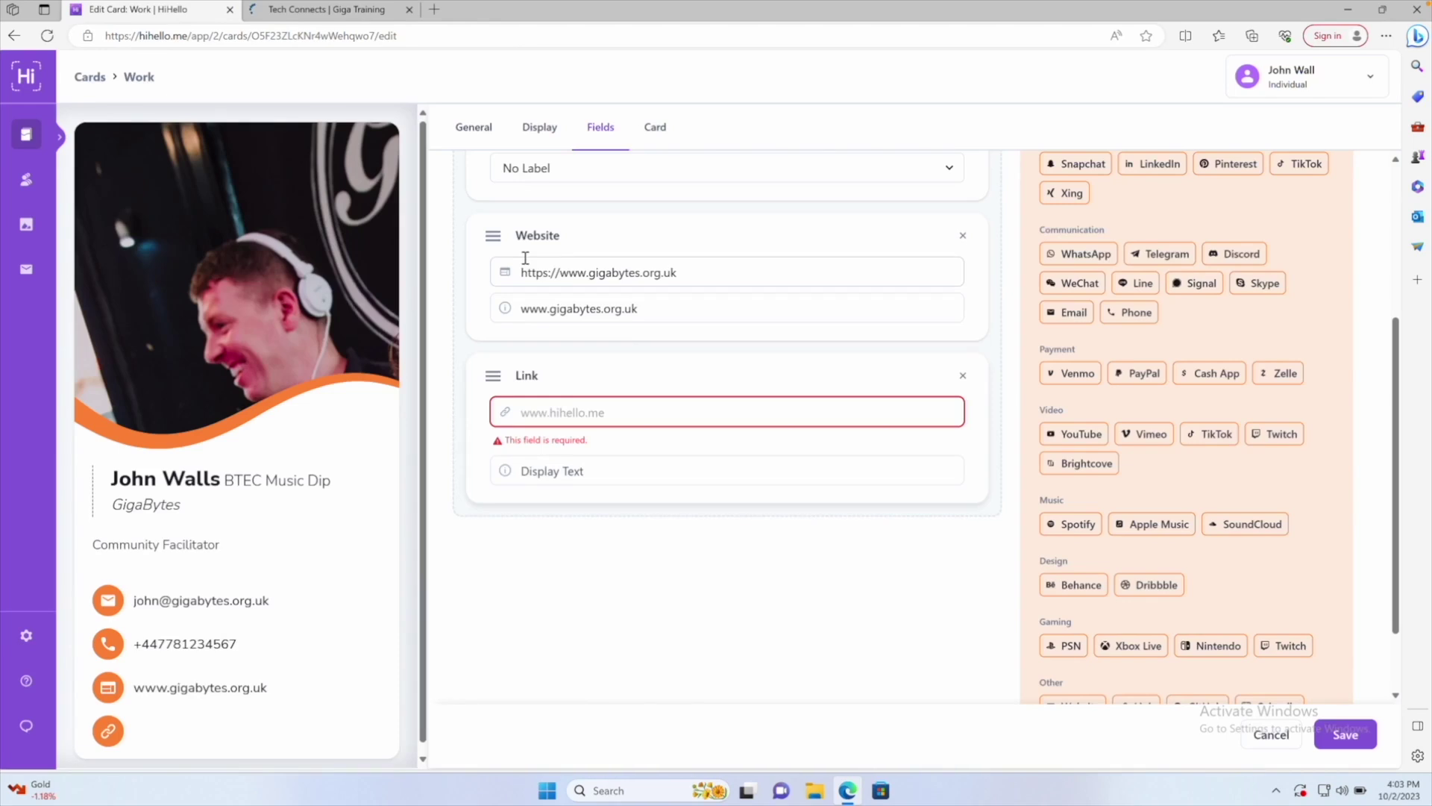
# Paste the Tech Connects URL into the Link and label it 'Good Relations Projects'
pyautogui.hotkey('ctrl', 'v')
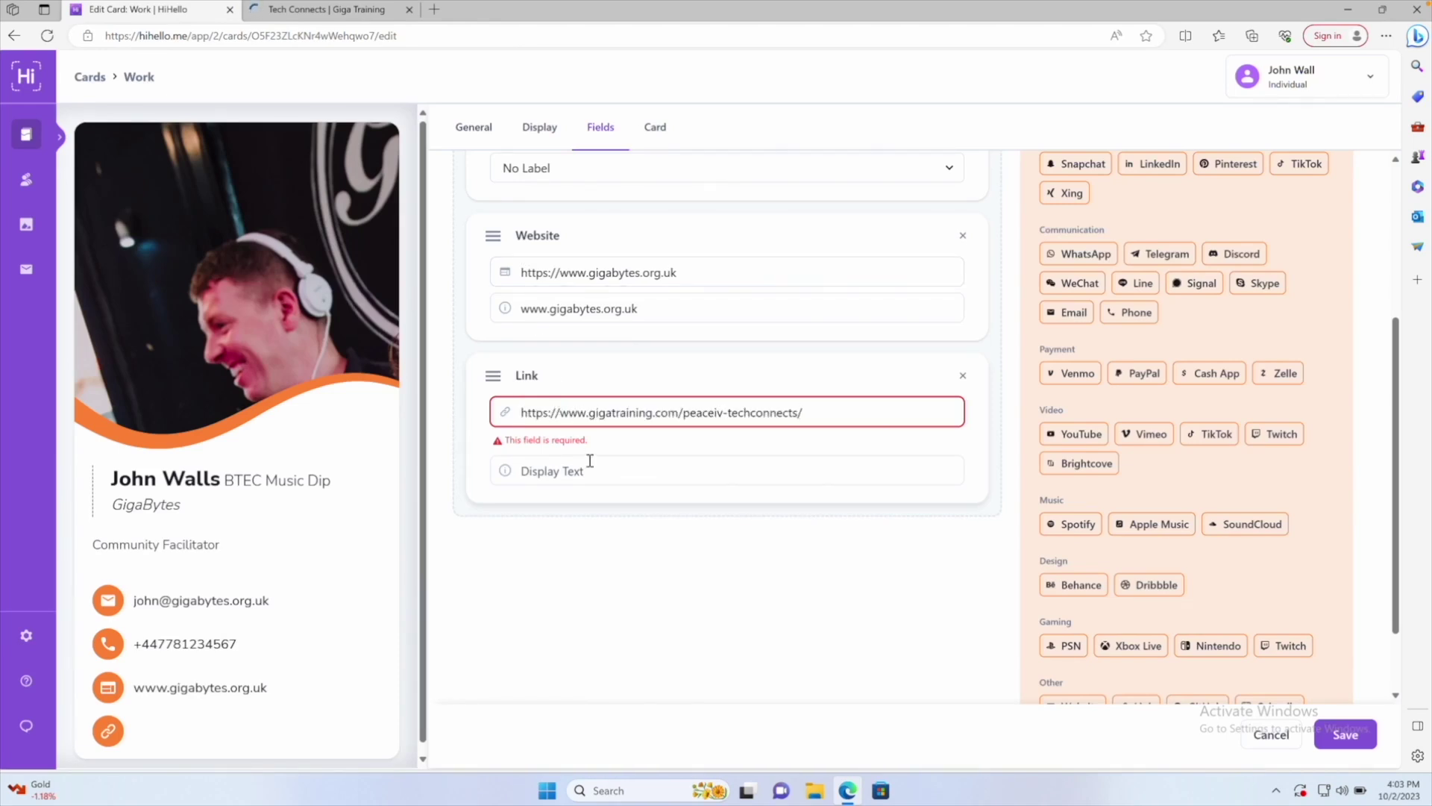
pyautogui.click(597, 472)
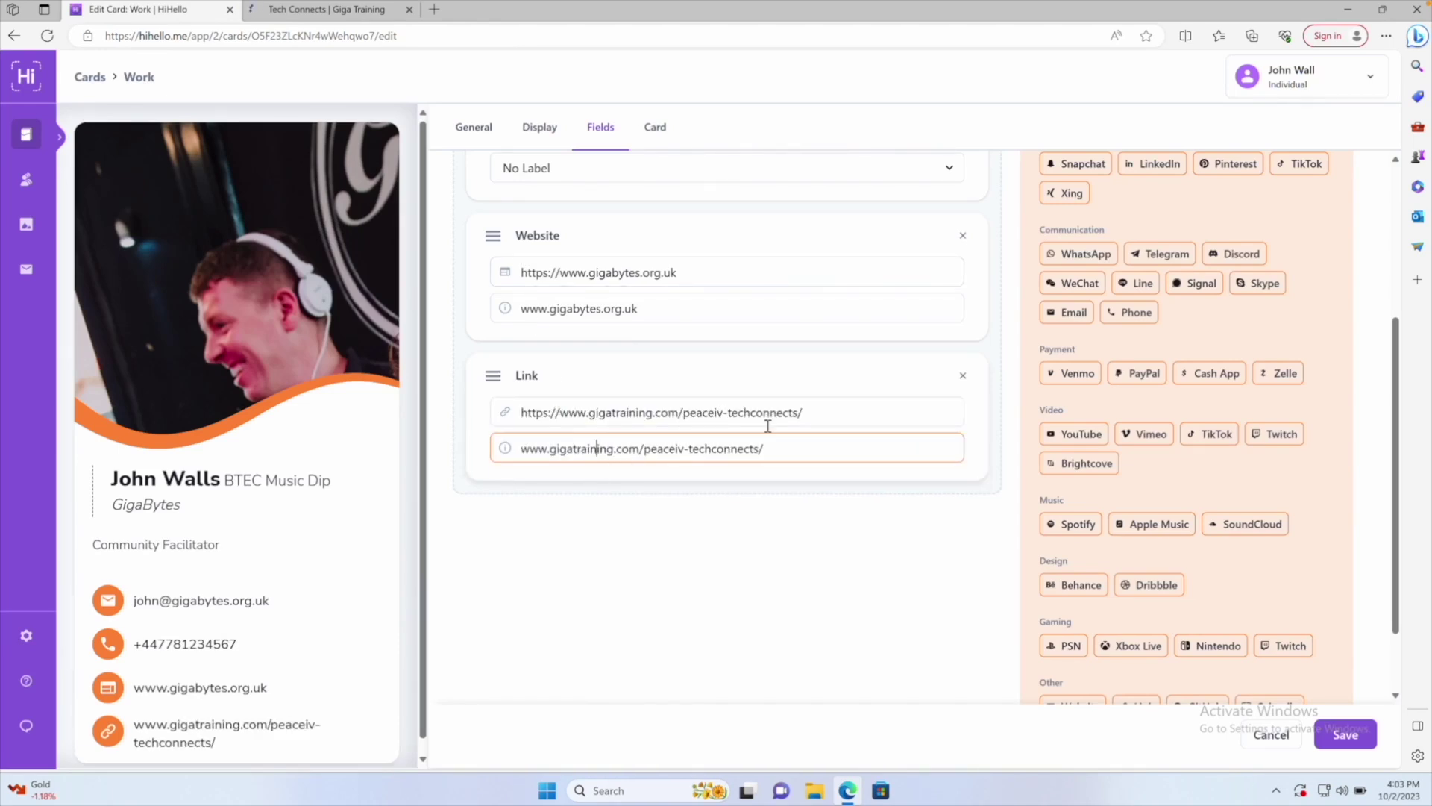
pyautogui.moveTo(804, 450); pyautogui.dragTo(498, 455)
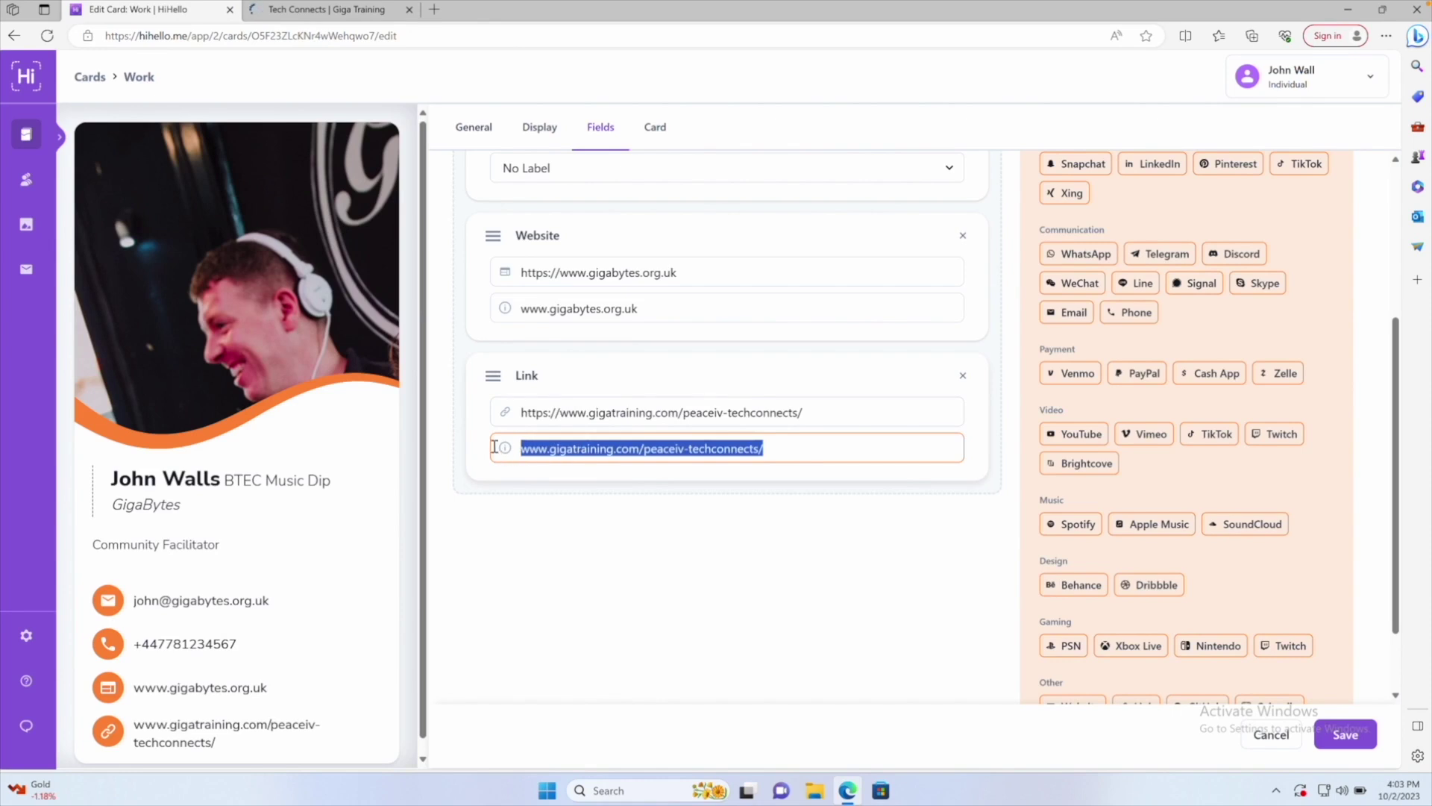
pyautogui.write('Good Relation')
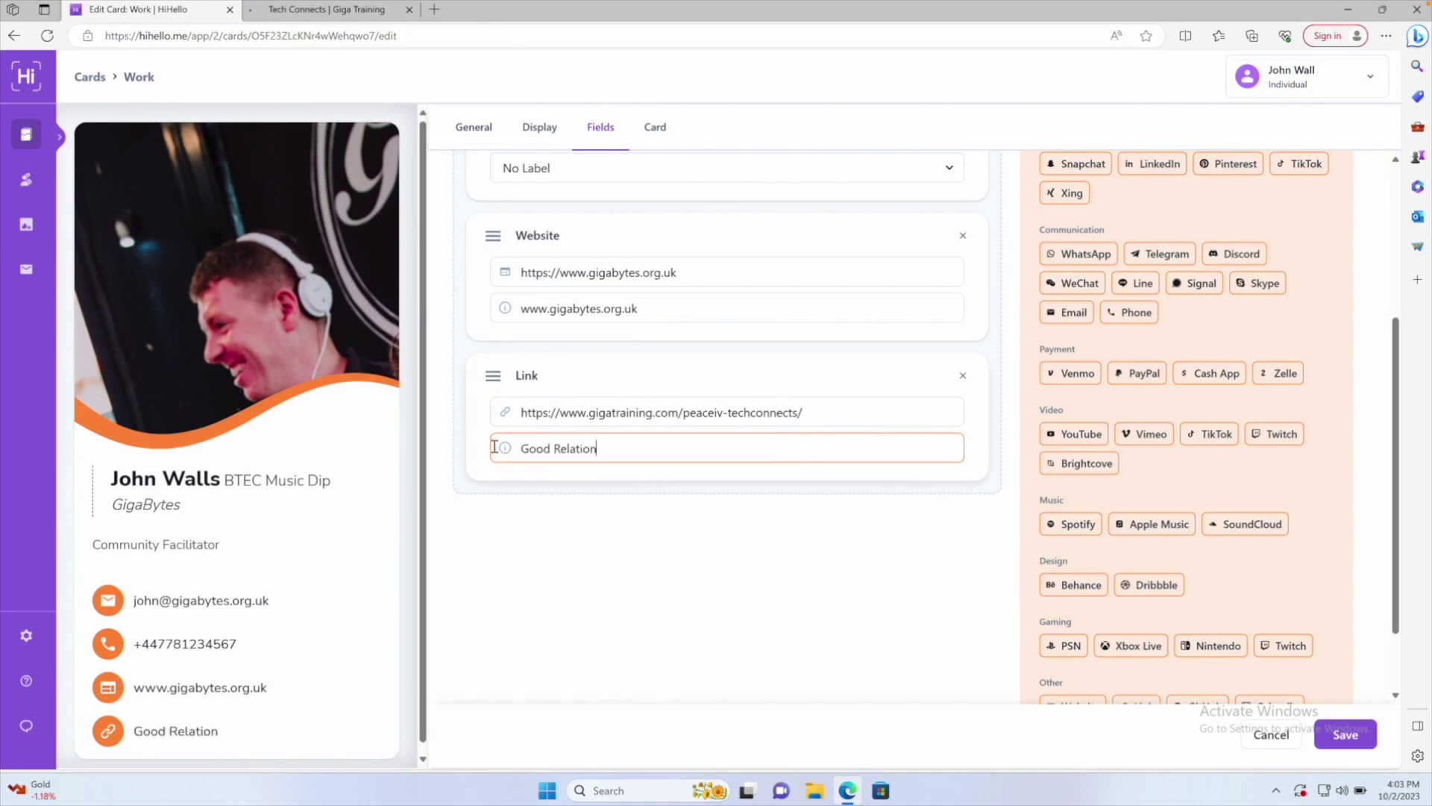
pyautogui.write('s Projects')
pyautogui.scroll(-1, 1194, 566)
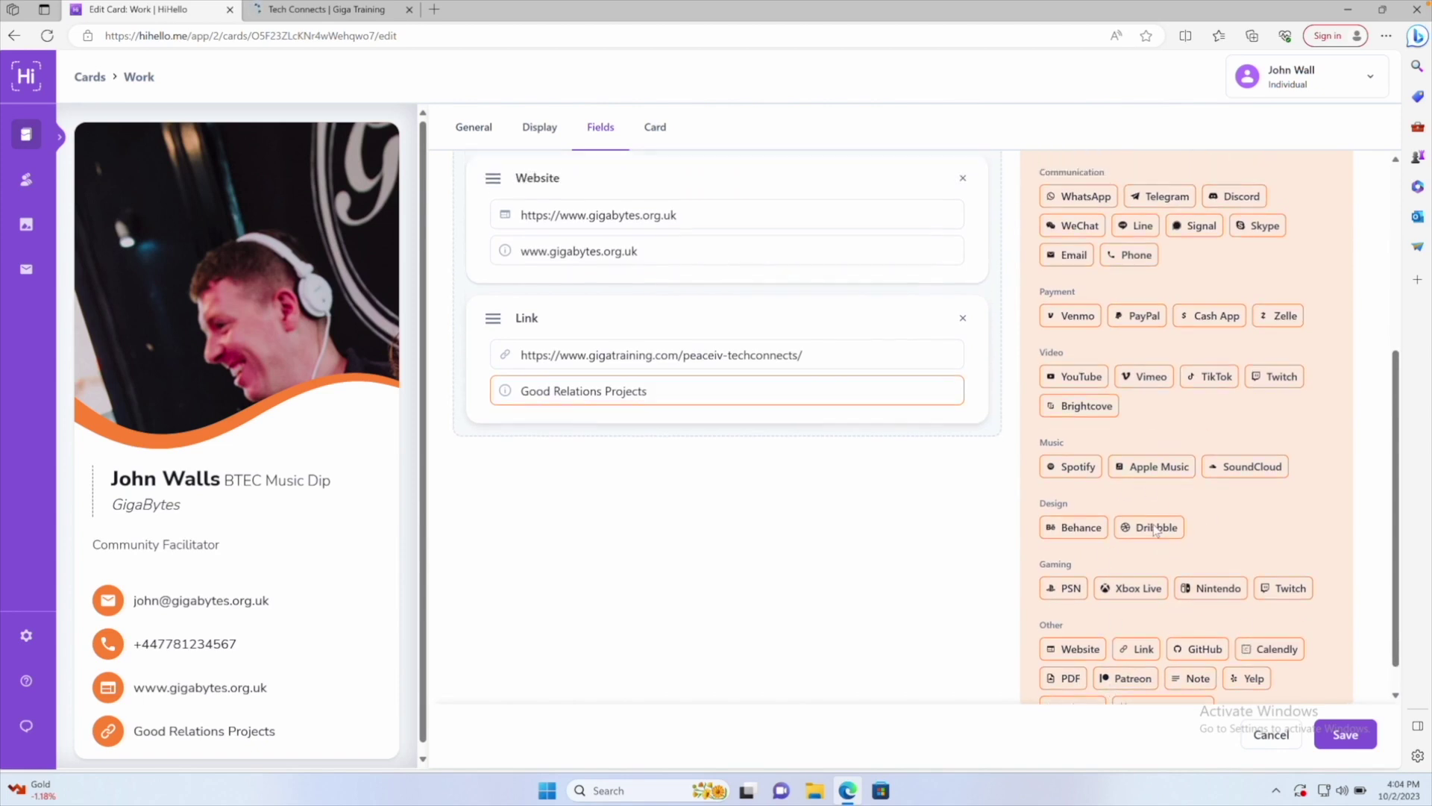
pyautogui.scroll(3, 1153, 525)
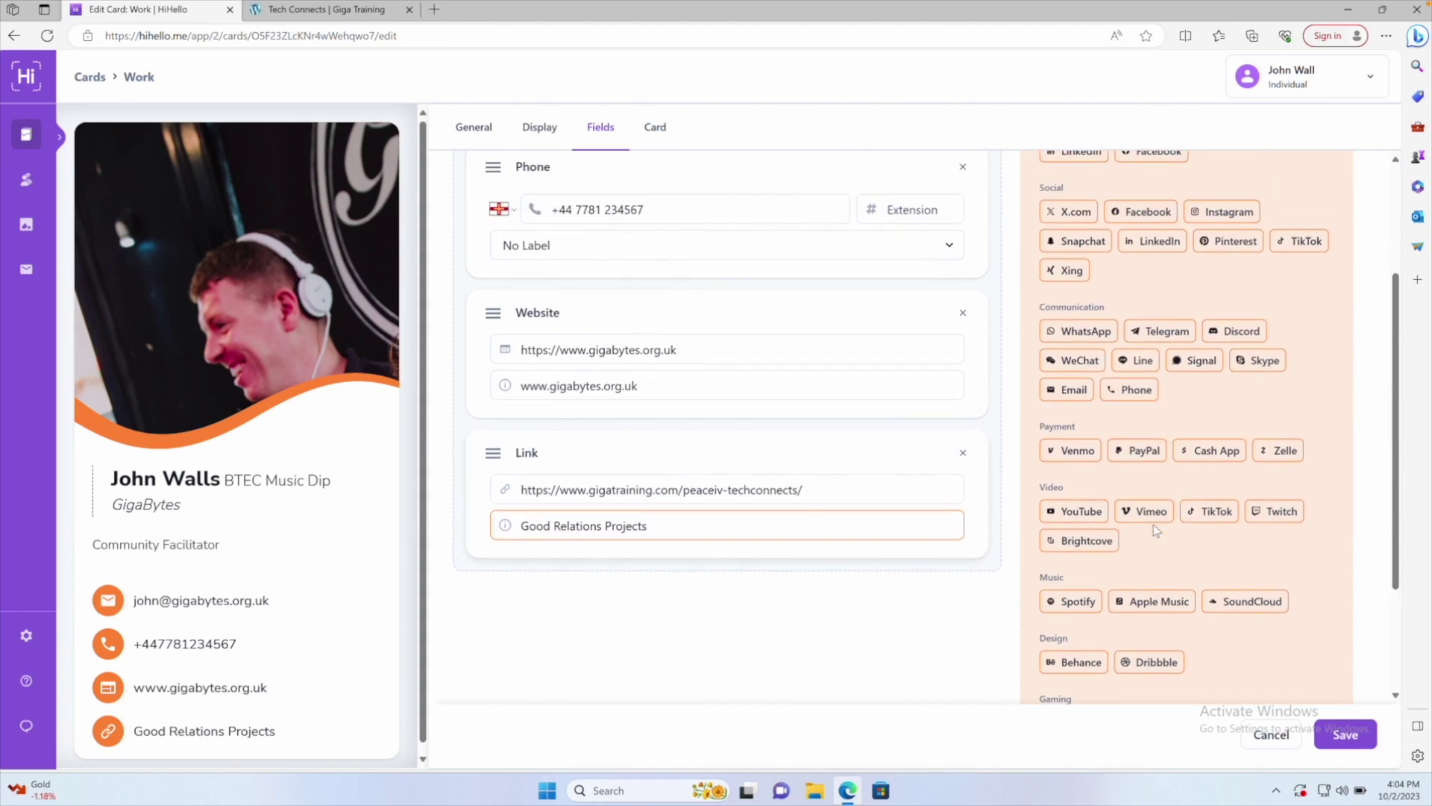
pyautogui.scroll(3, 1153, 525)
pyautogui.scroll(-4, 1153, 526)
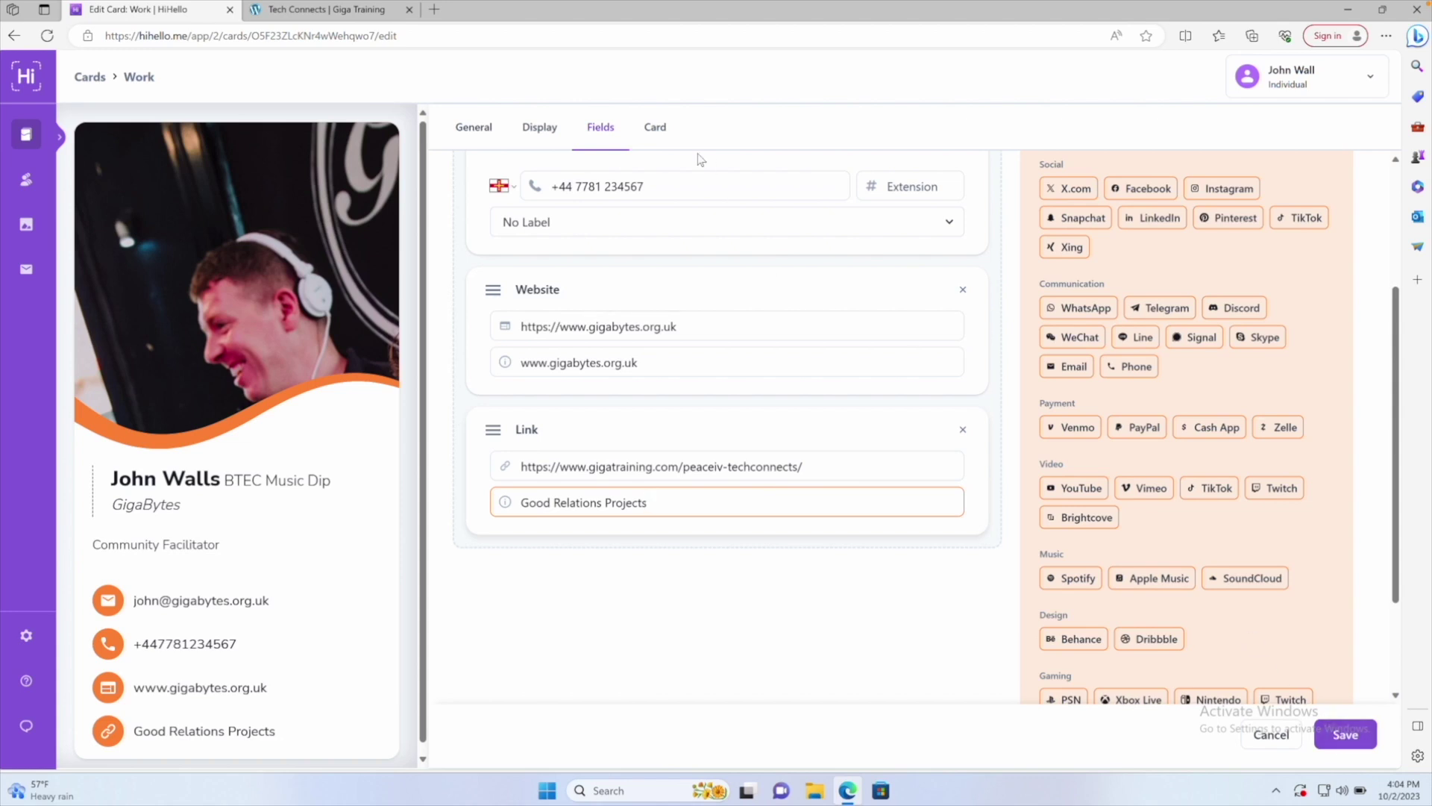
pyautogui.click(655, 132)
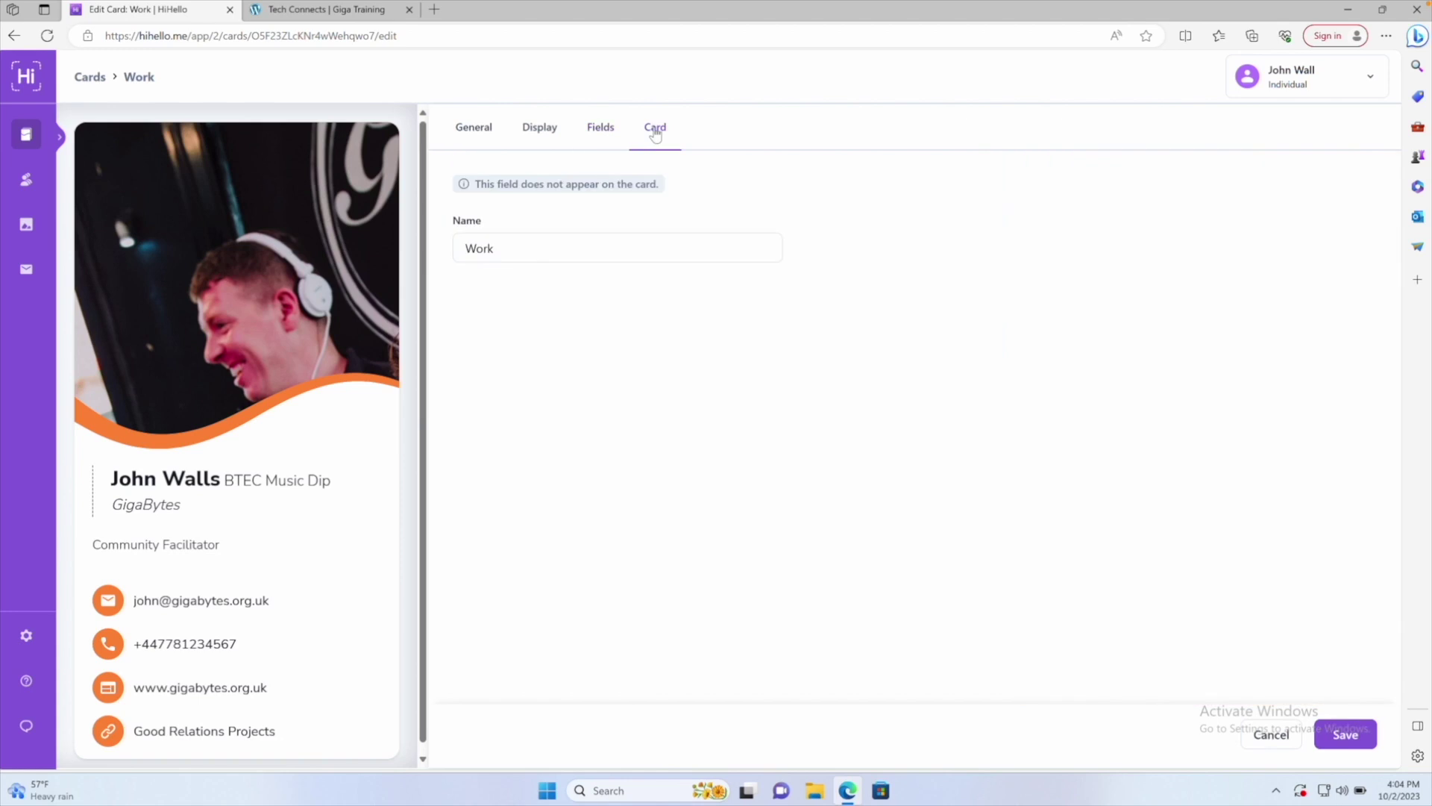
# Replace the card name Work with 'Gigabytes' and save the card
pyautogui.doubleClick(557, 247)
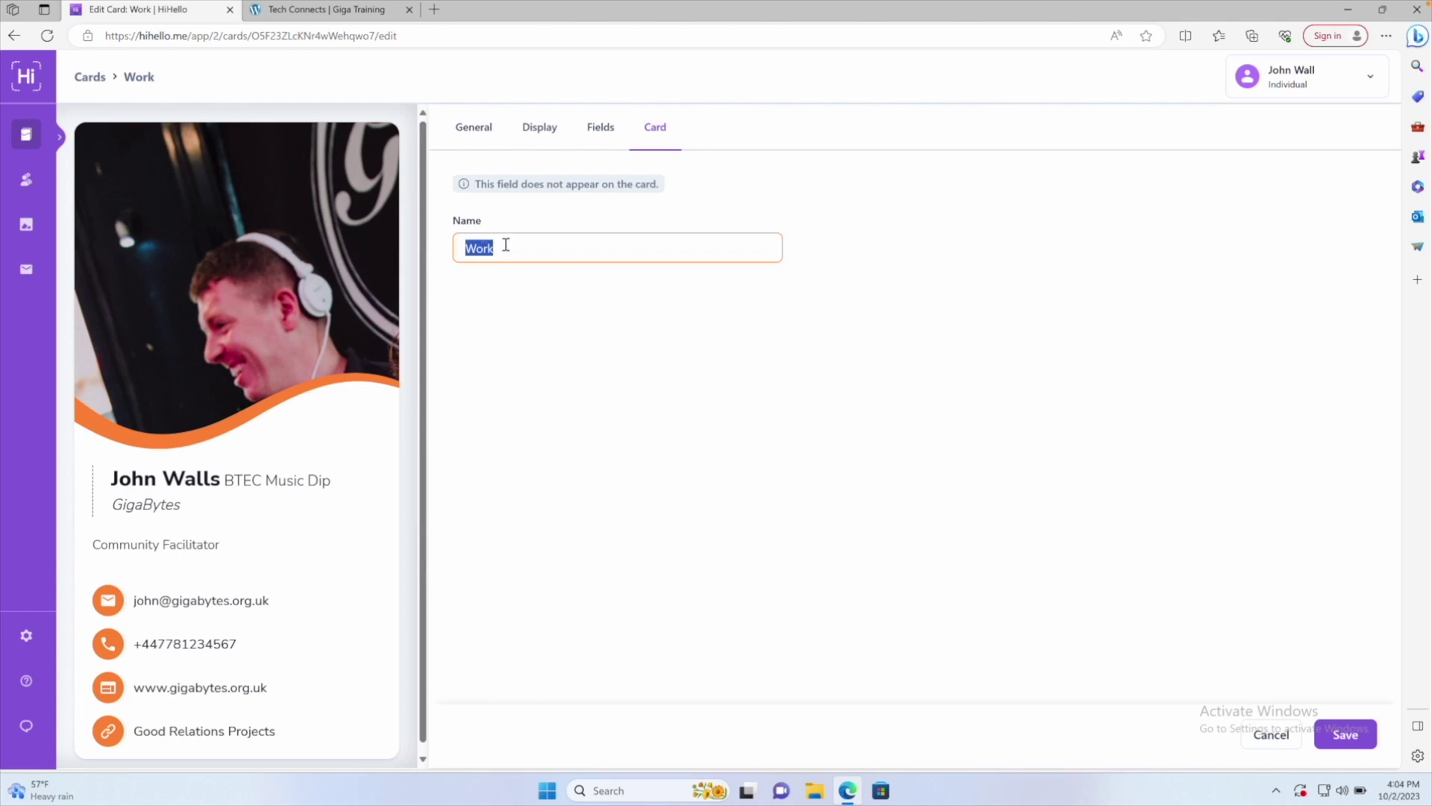
pyautogui.write('Gigabytes')
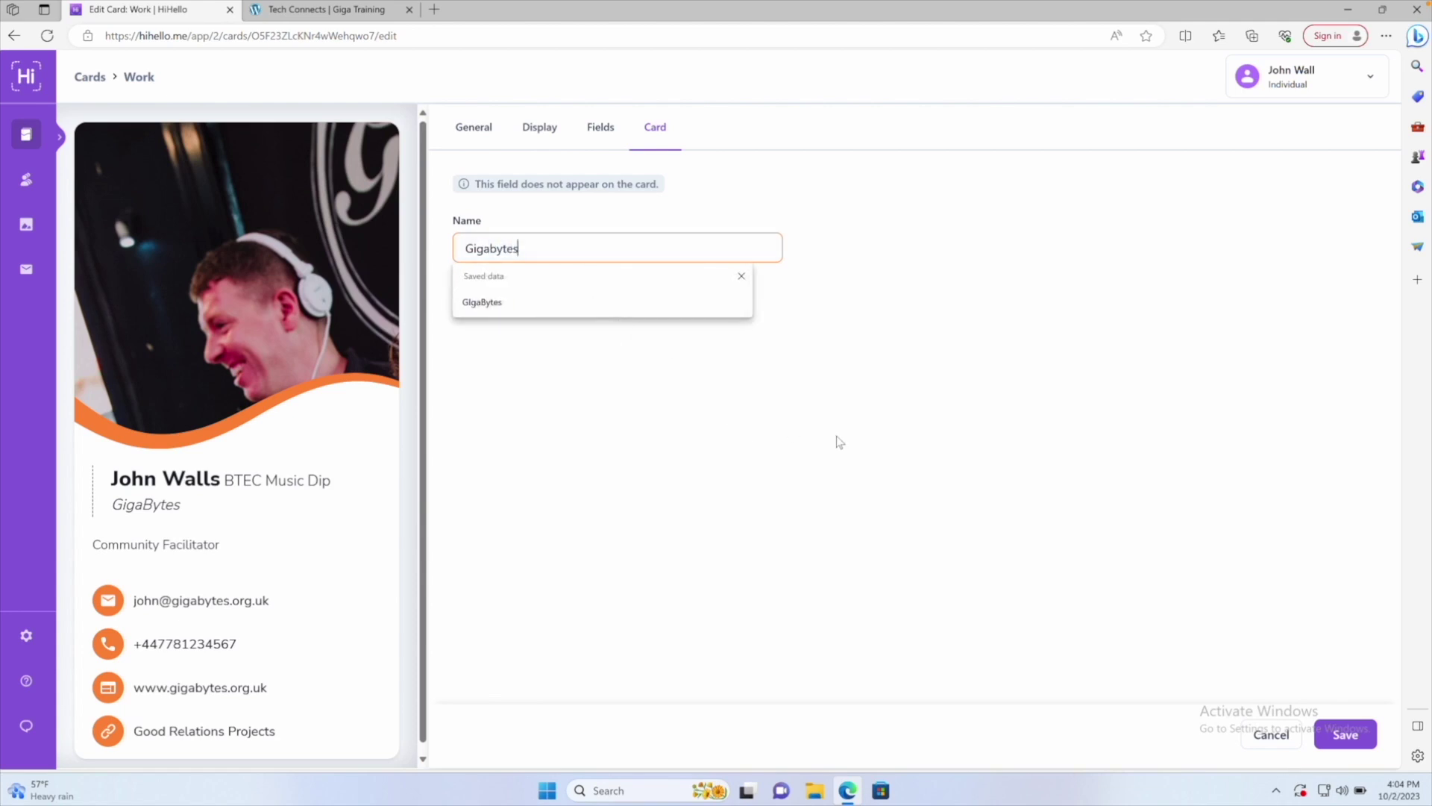
pyautogui.click(1335, 737)
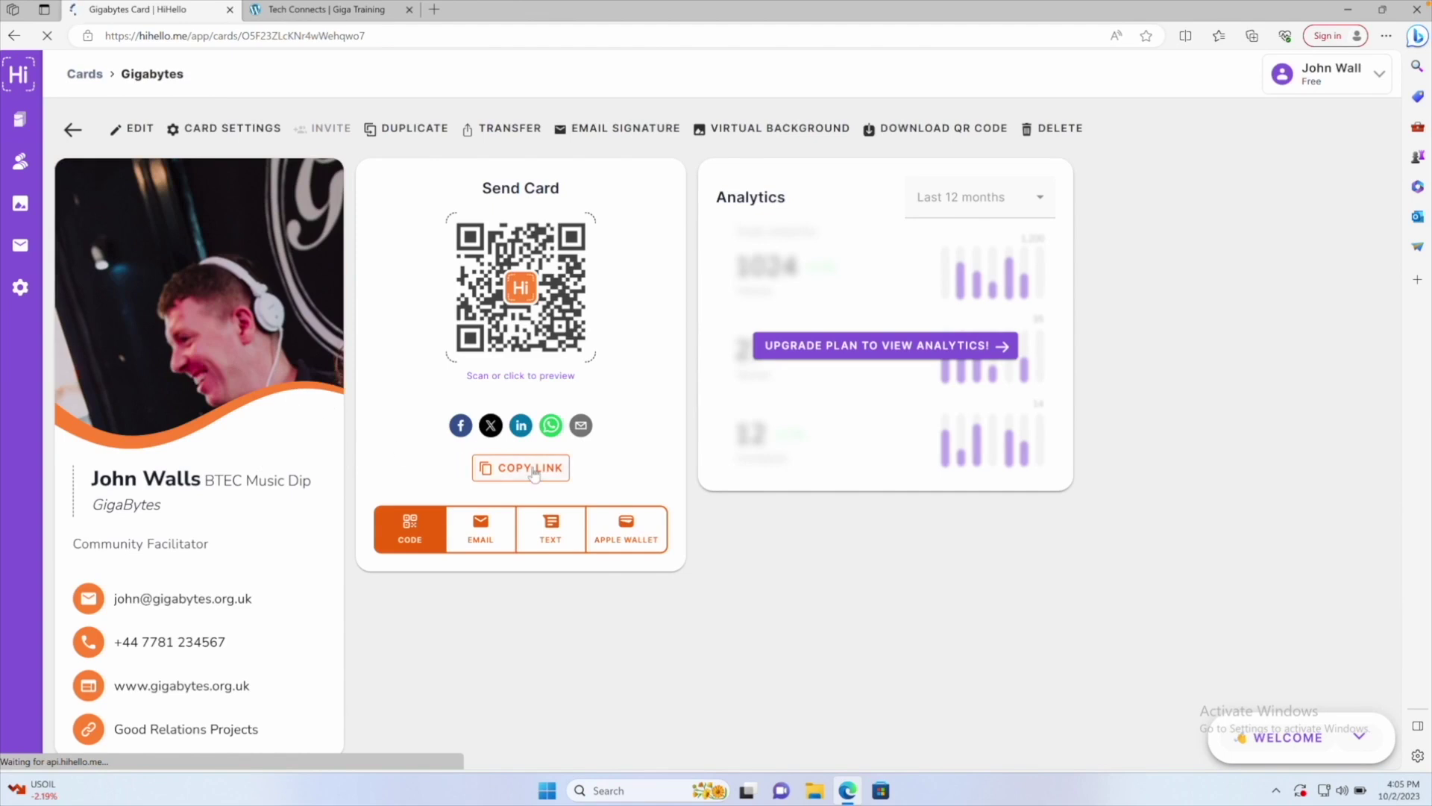
# Copy the Gigabytes card's share link and open a new Edge guest browsing window
pyautogui.click(521, 468)
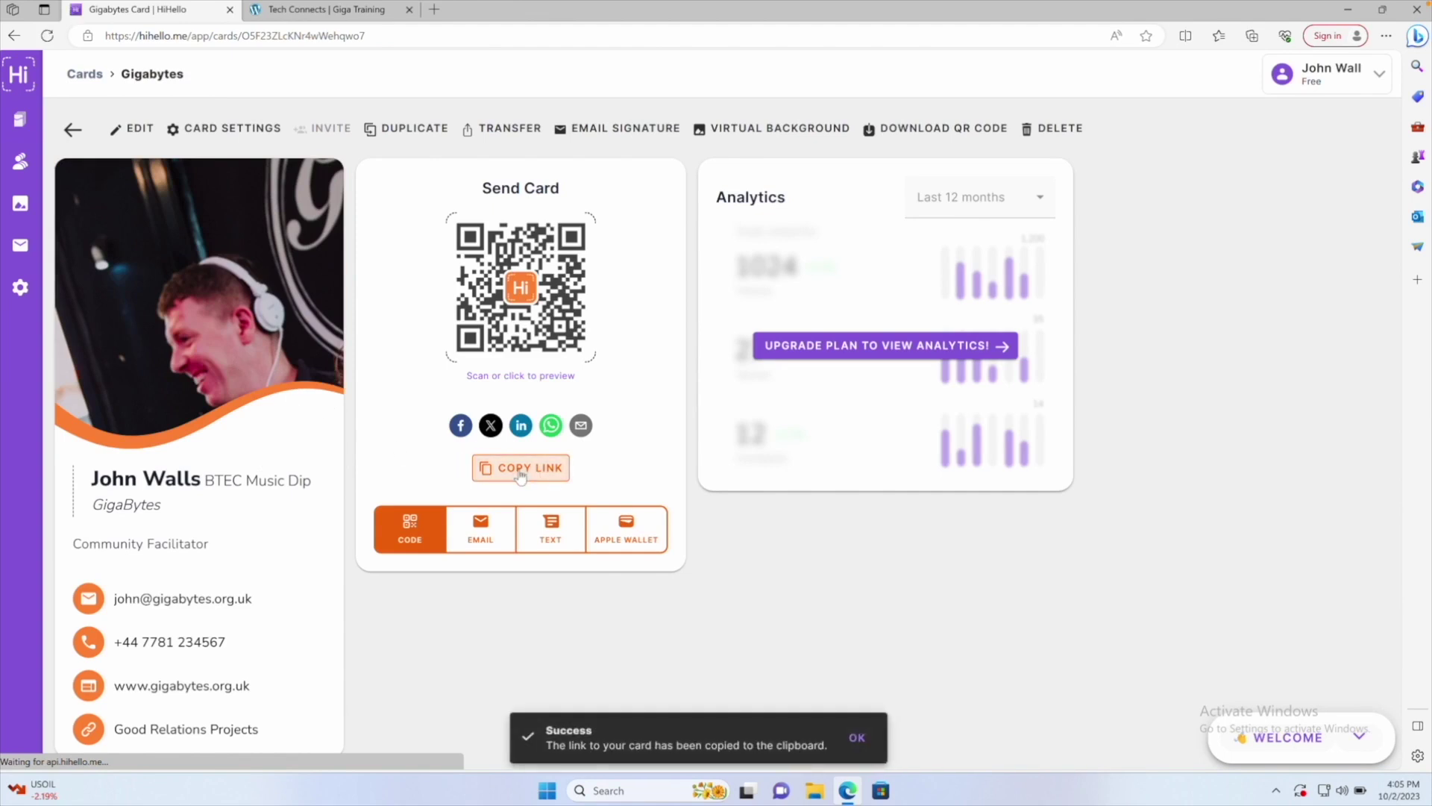
pyautogui.click(1386, 36)
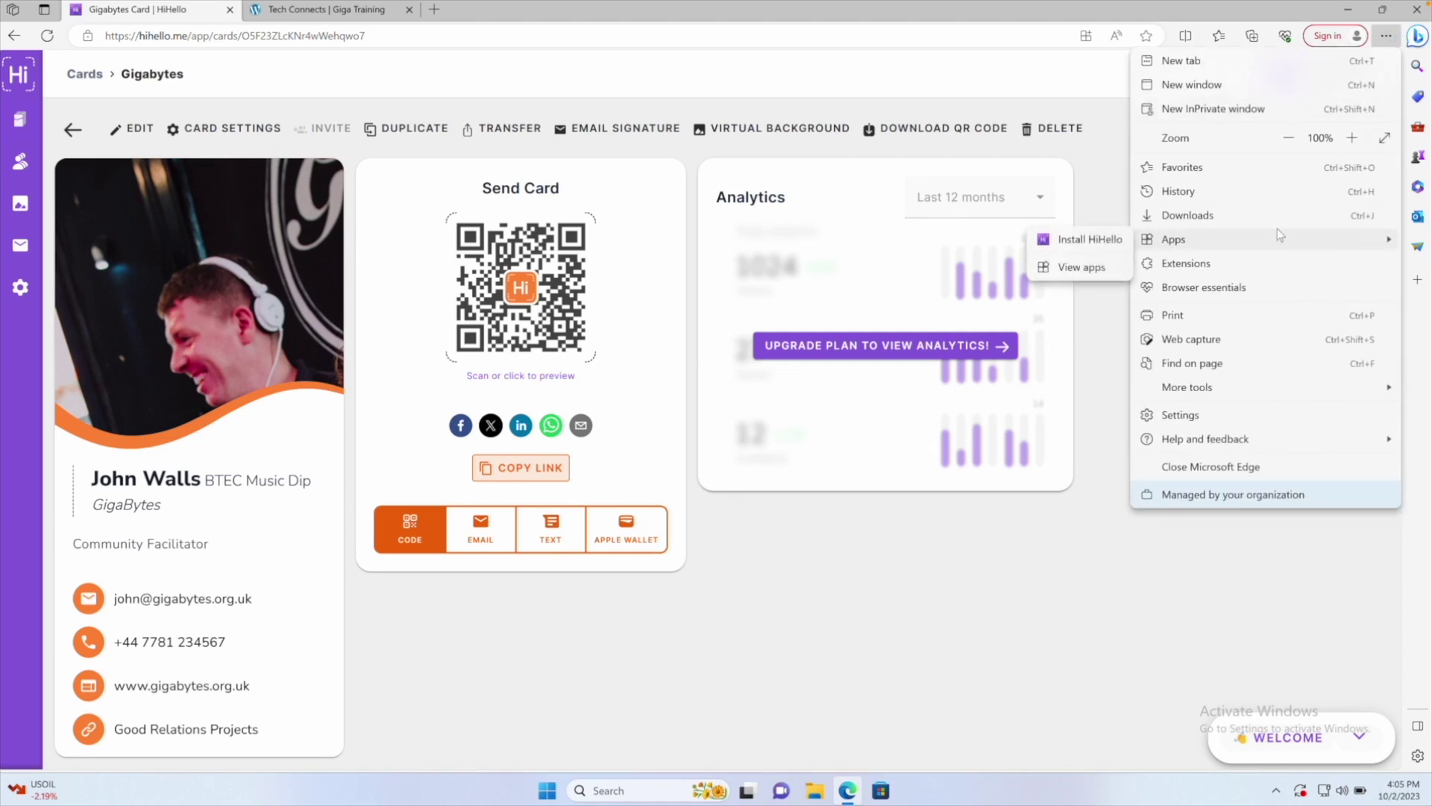
pyautogui.click(1344, 38)
pyautogui.click(1343, 38)
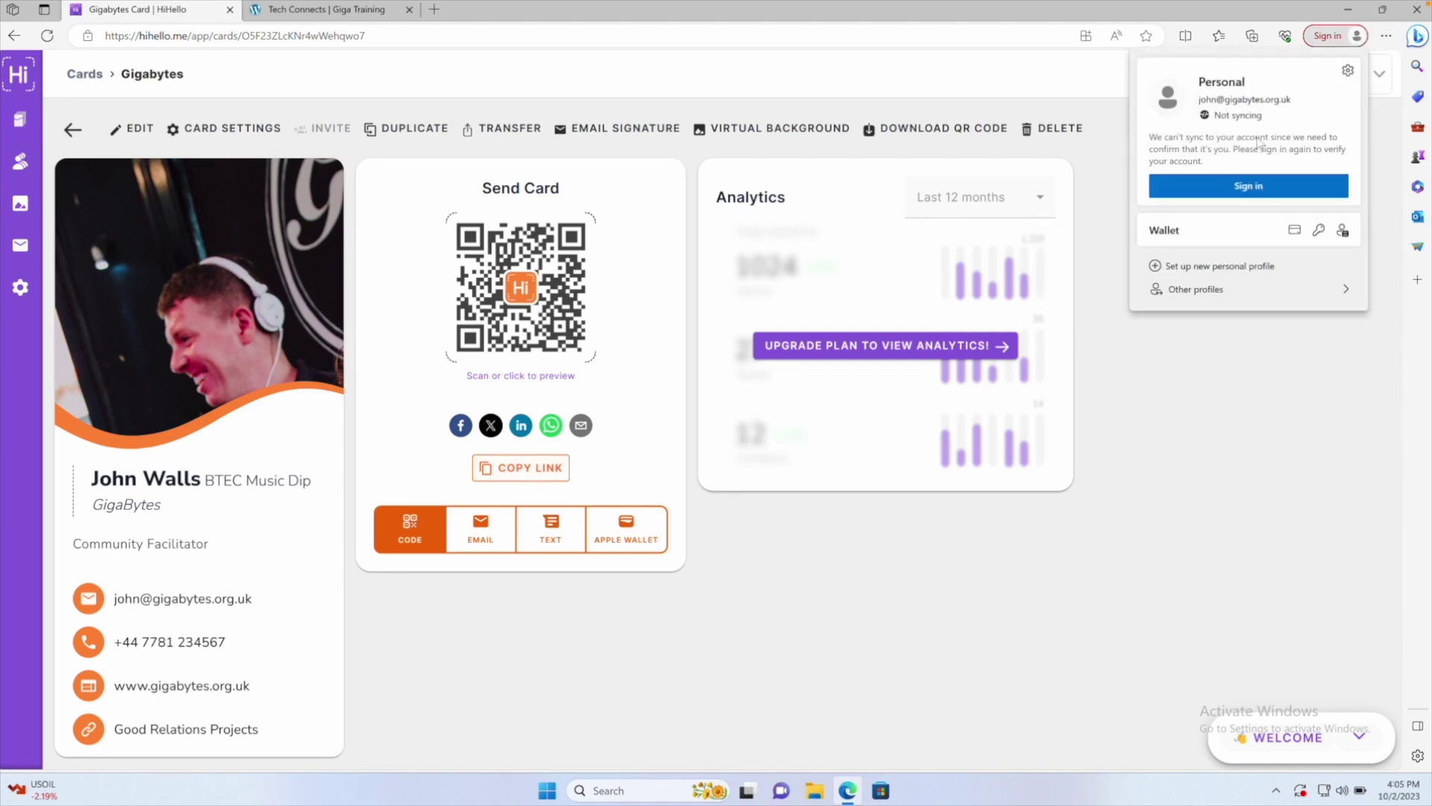
pyautogui.moveTo(1196, 288)
pyautogui.click(1087, 291)
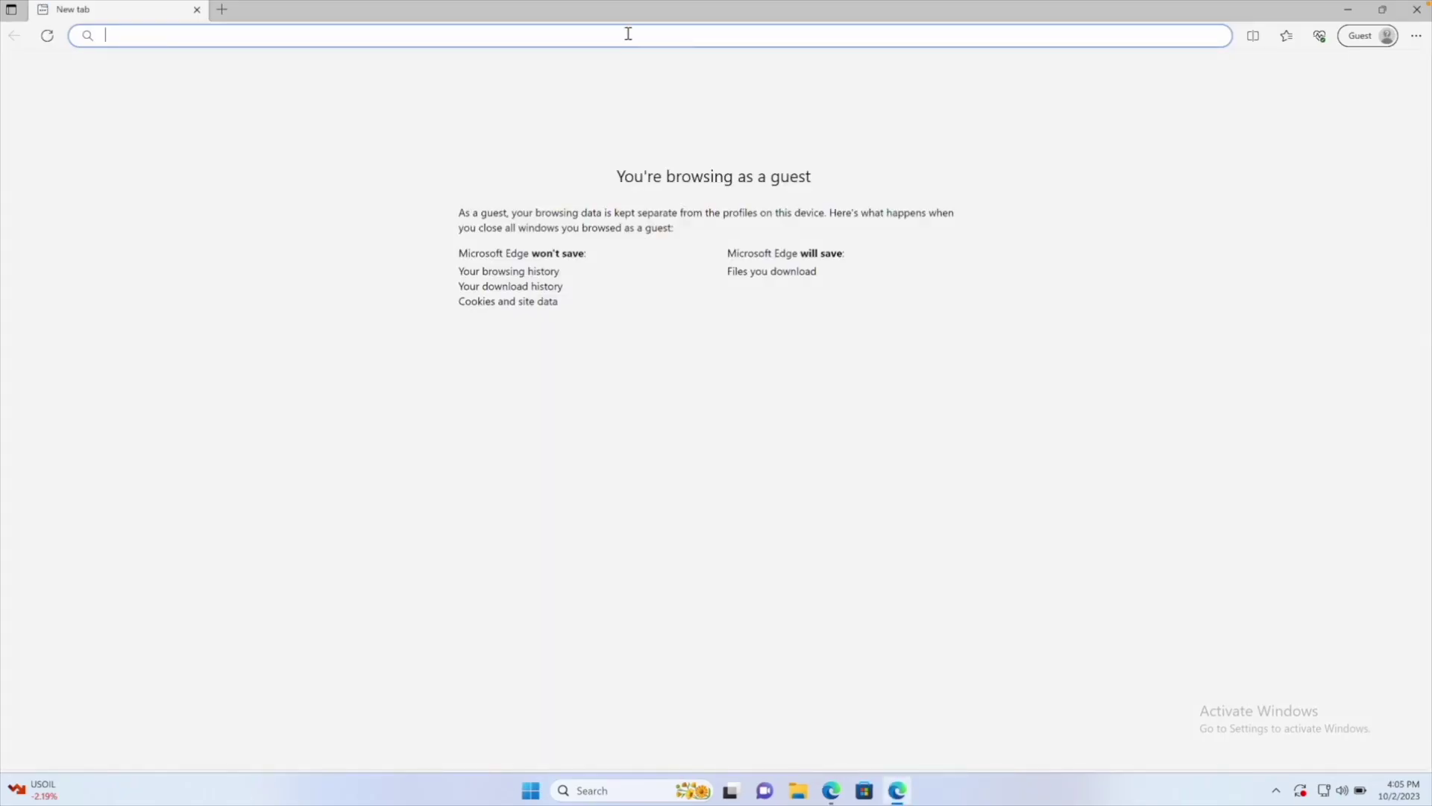
# Load the copied card link in the guest window and test its email link
pyautogui.hotkey('ctrl', 'v')
pyautogui.press('Return')
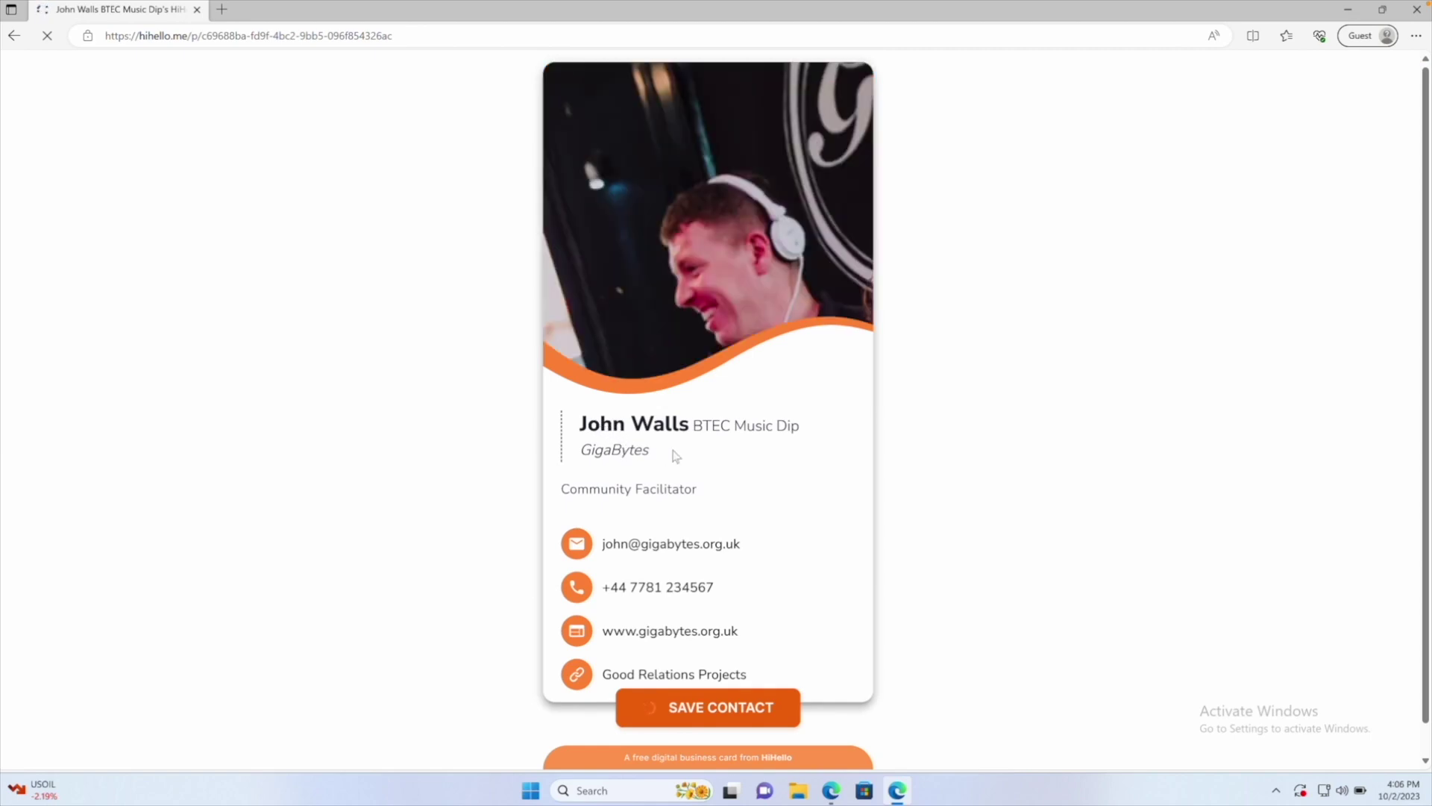
pyautogui.scroll(-1, 674, 416)
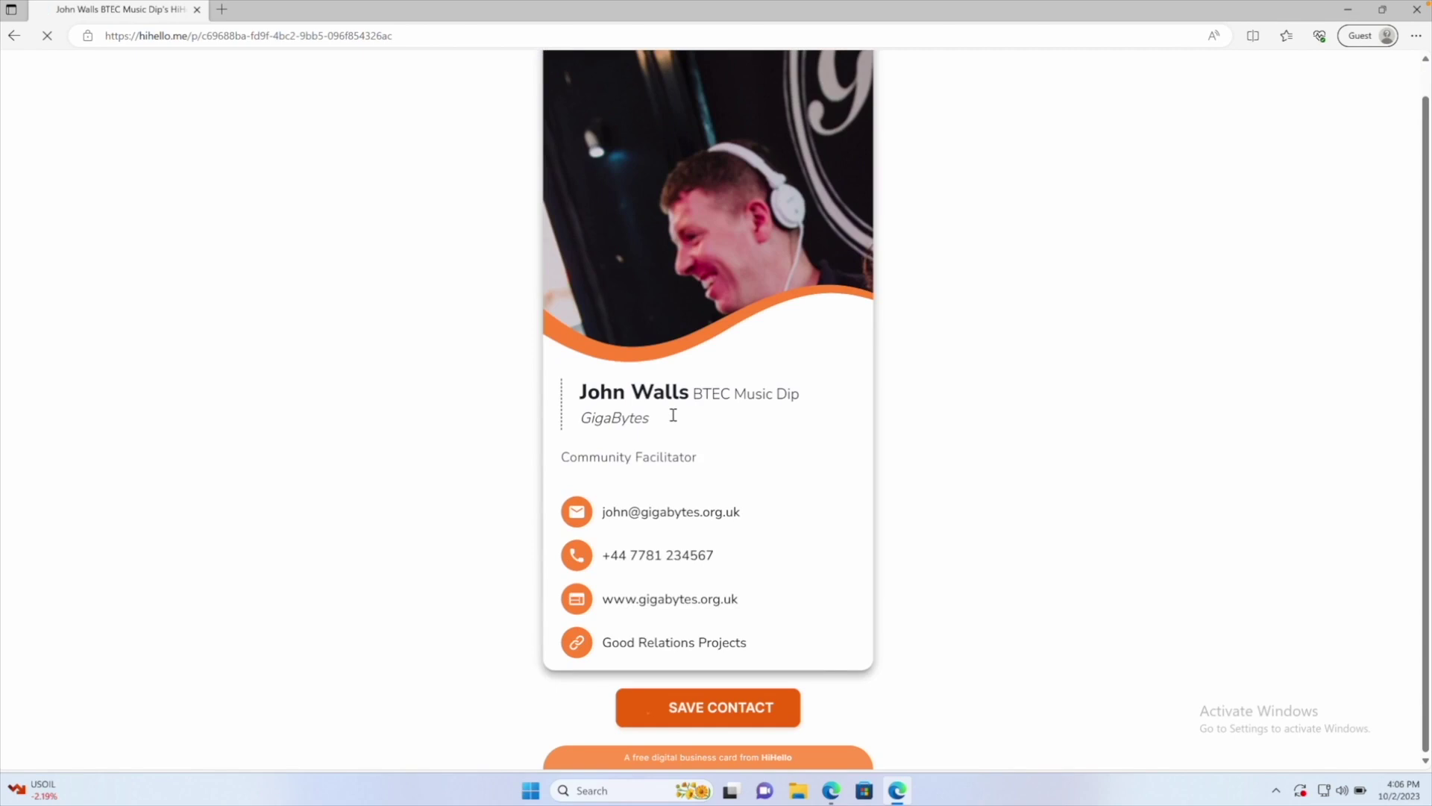
pyautogui.scroll(1, 673, 415)
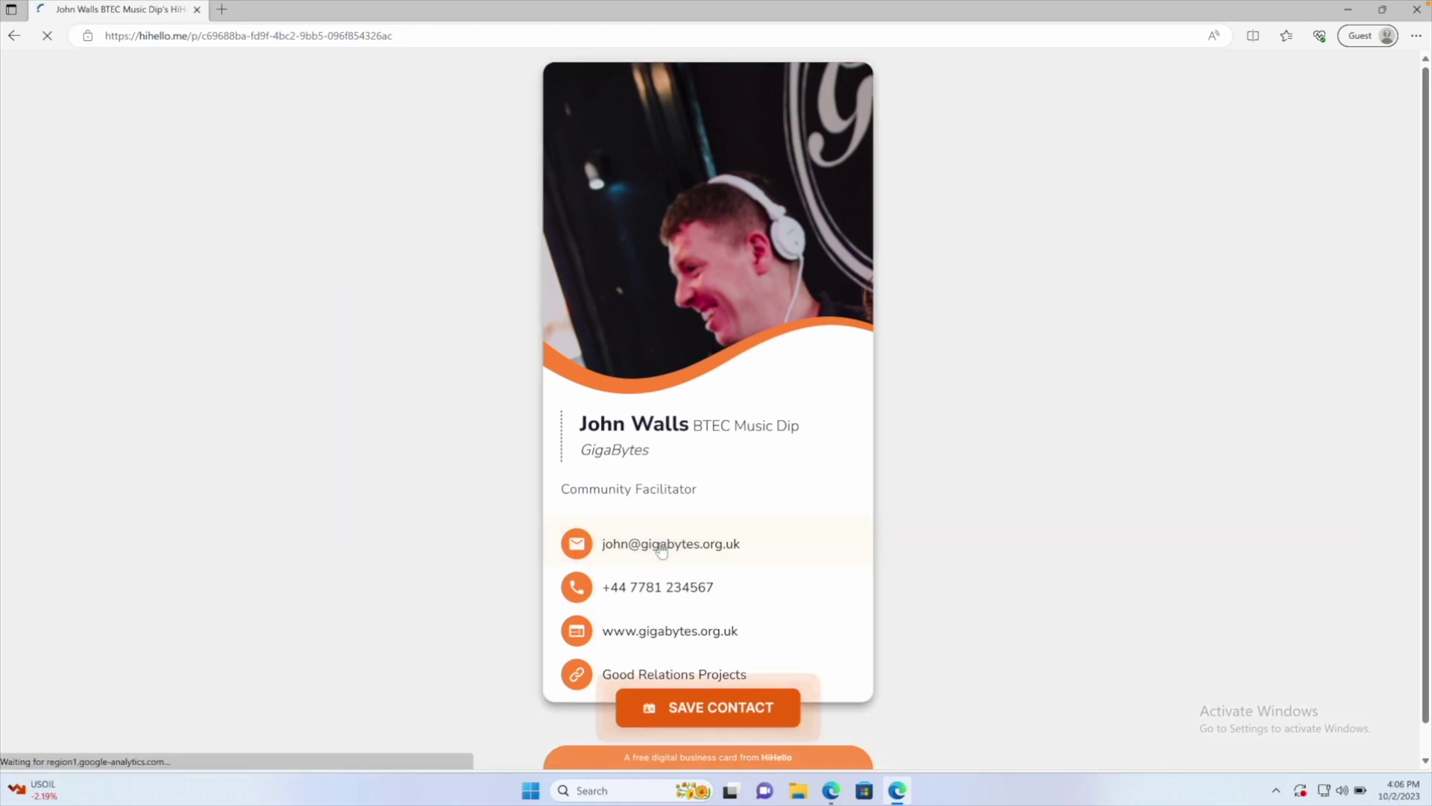
pyautogui.click(661, 551)
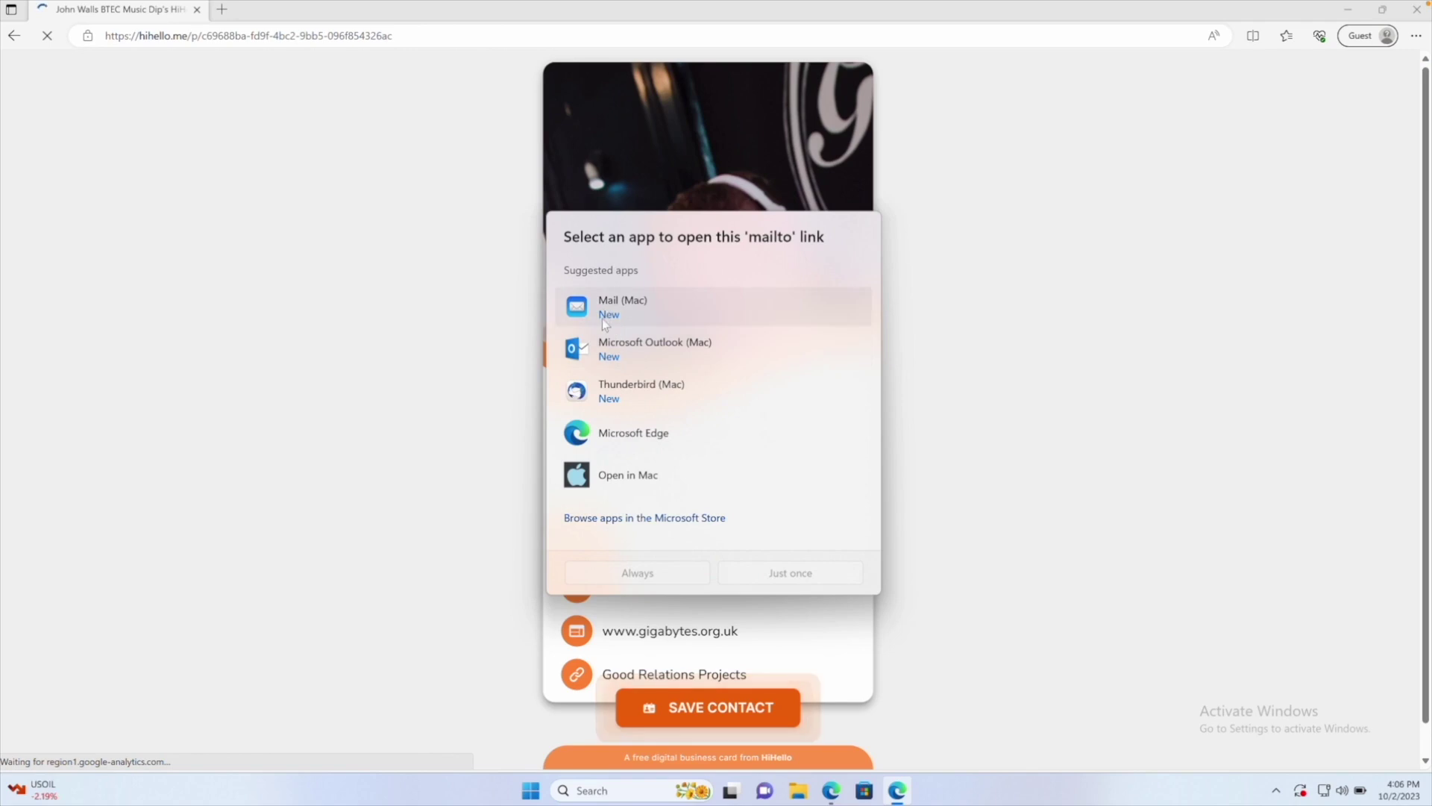
pyautogui.click(368, 316)
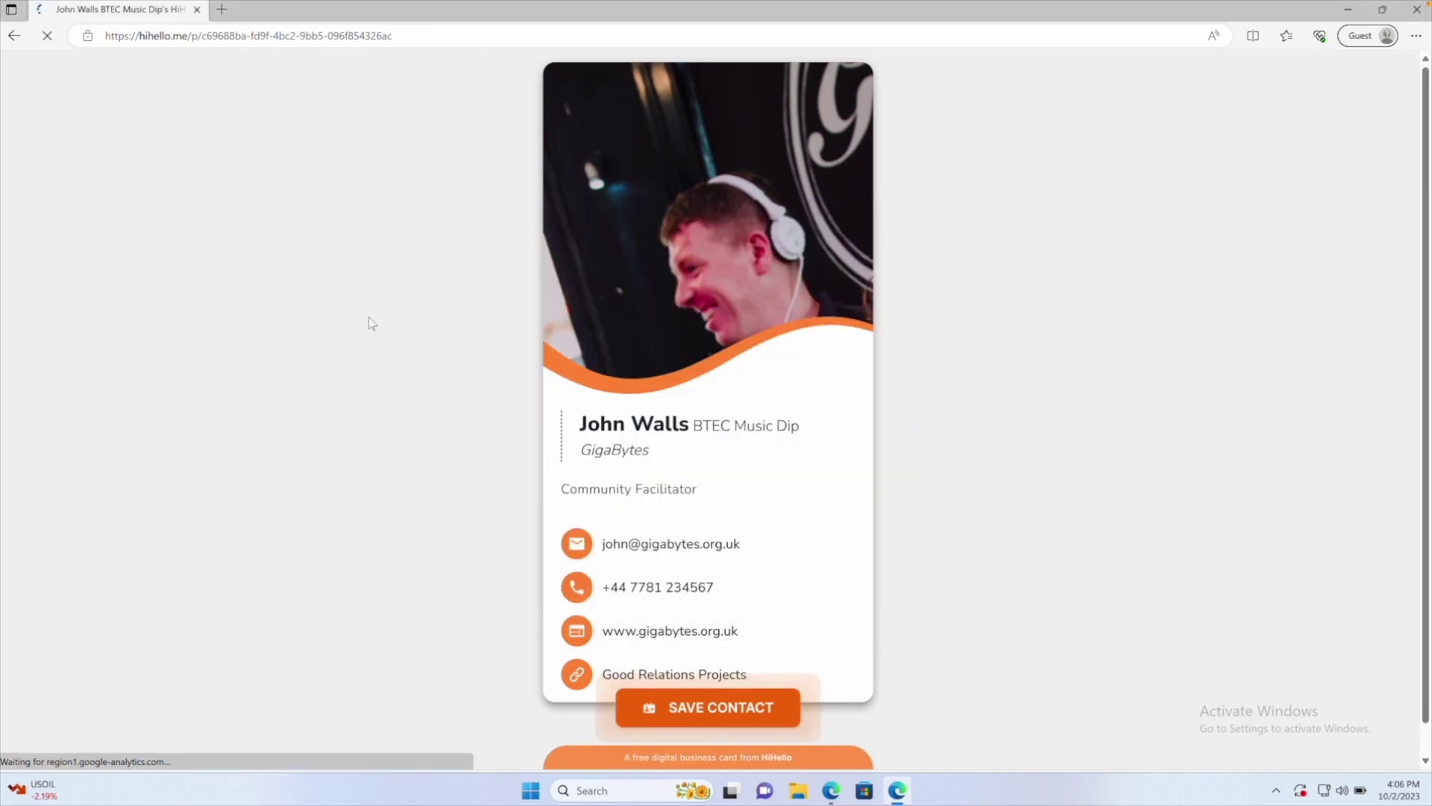